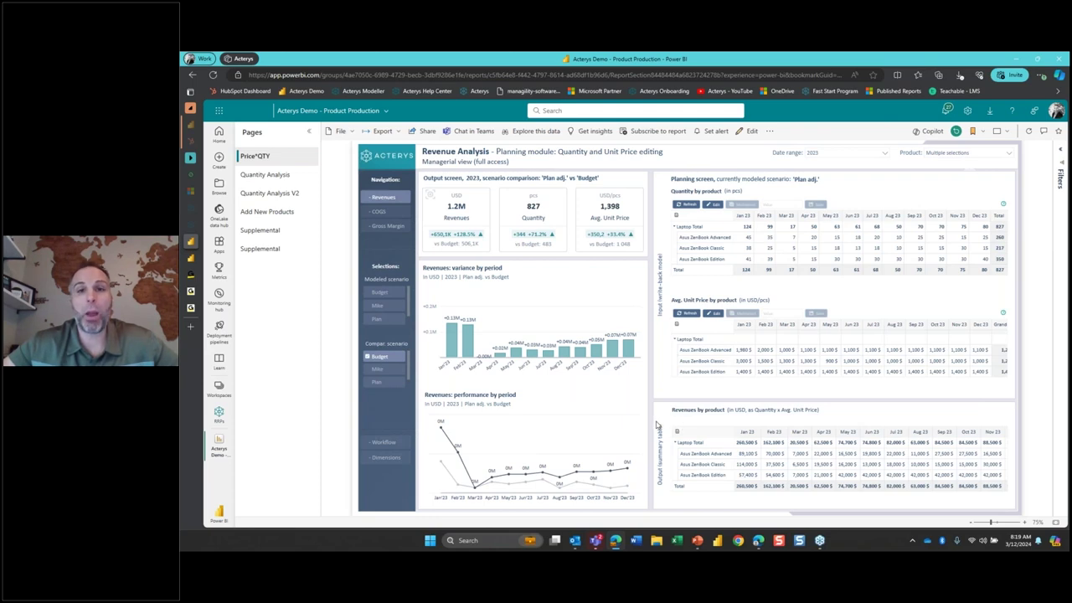
# - Return the Acterys Demo - Product Production report to reading view and display it in full screen
pyautogui.click(747, 132)
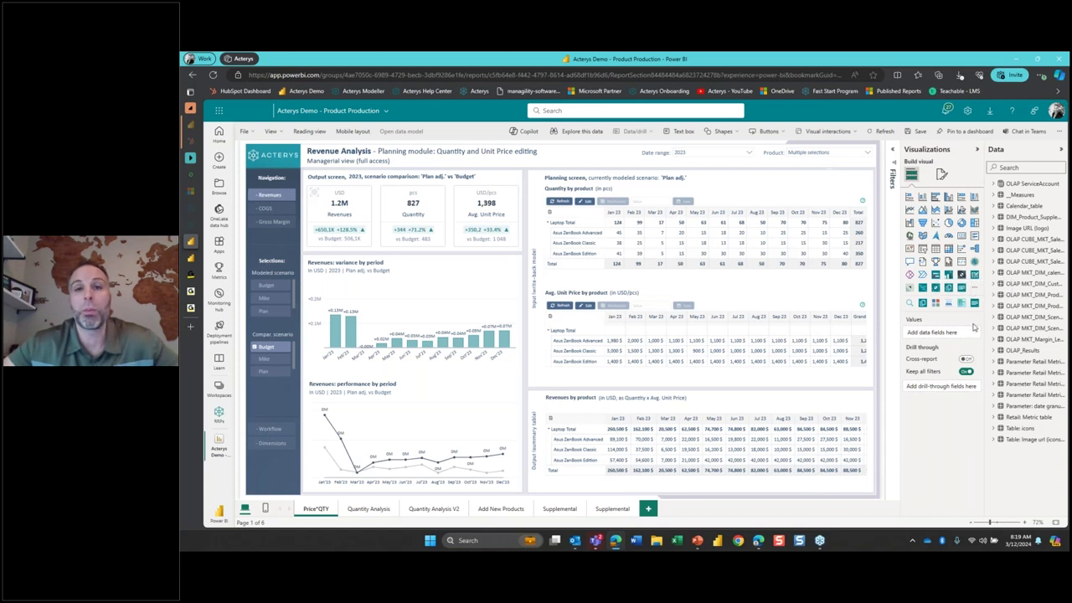
pyautogui.click(318, 132)
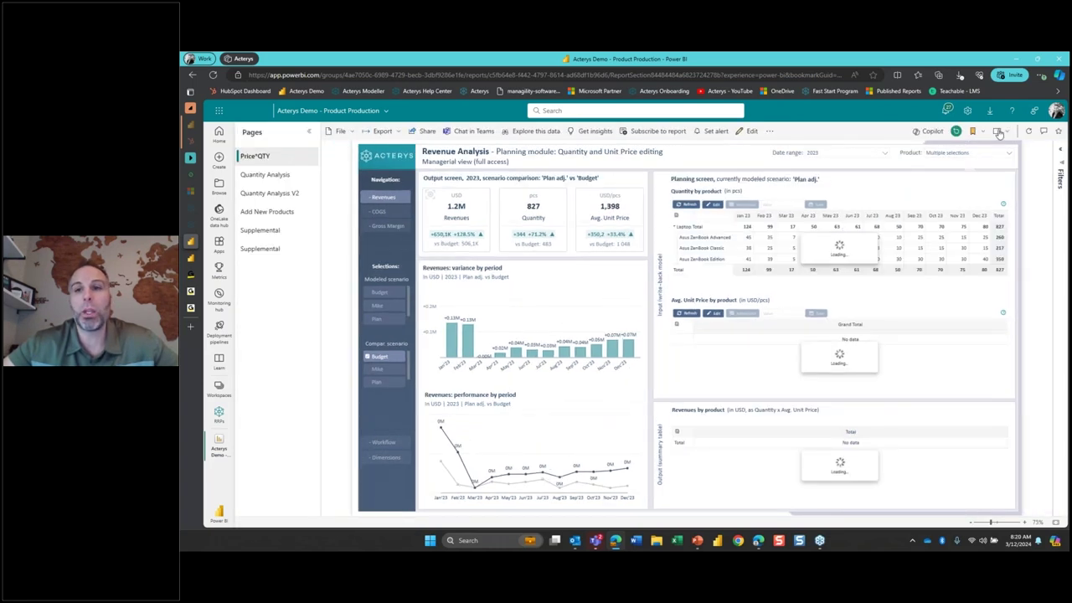
pyautogui.click(998, 132)
pyautogui.click(943, 149)
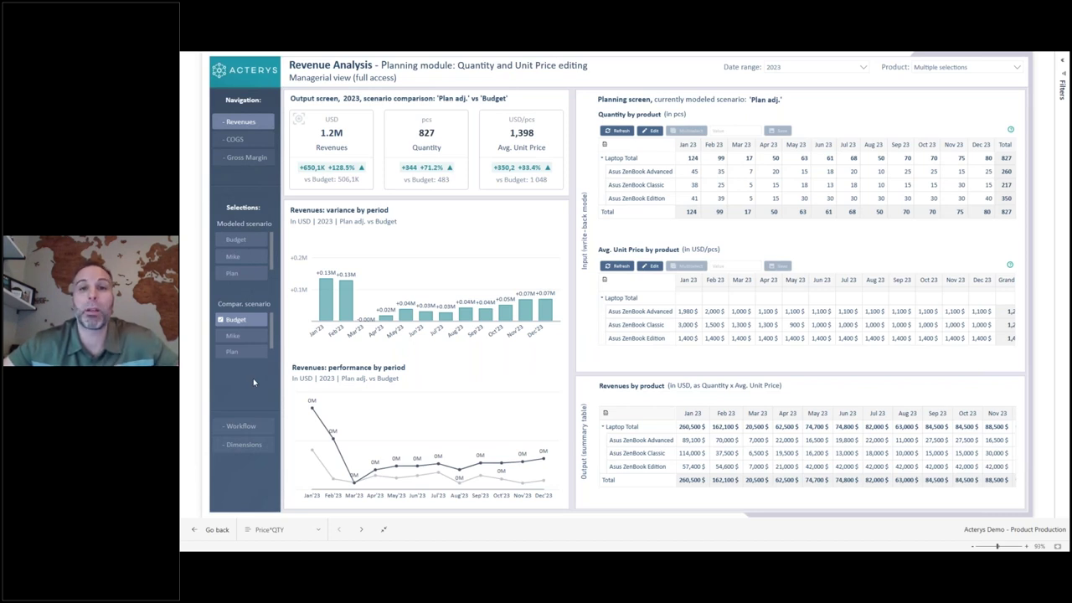
pyautogui.click(244, 273)
pyautogui.click(245, 241)
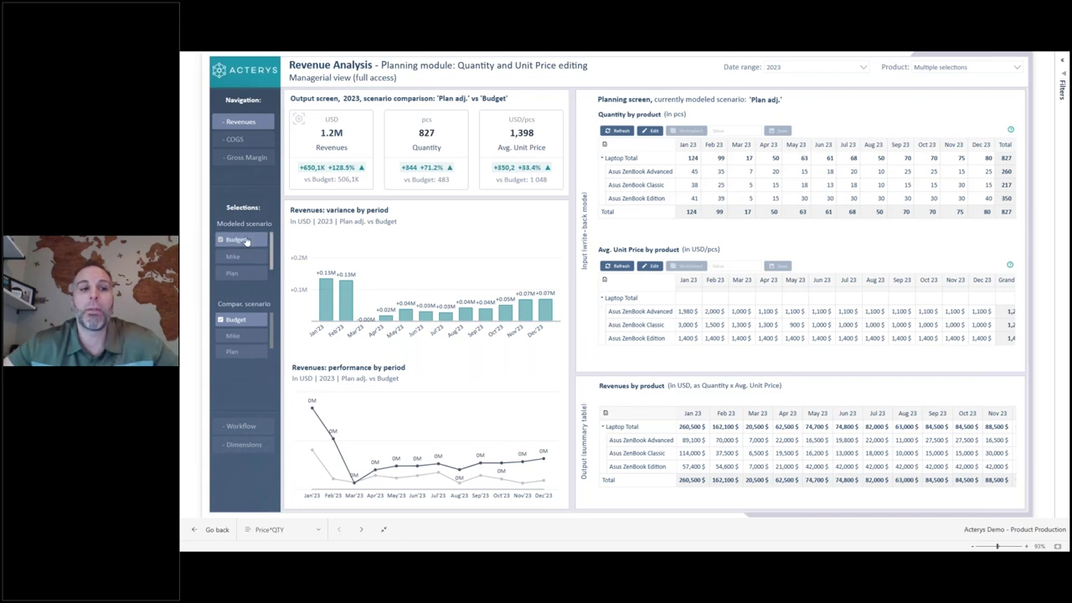
pyautogui.click(239, 241)
pyautogui.click(233, 336)
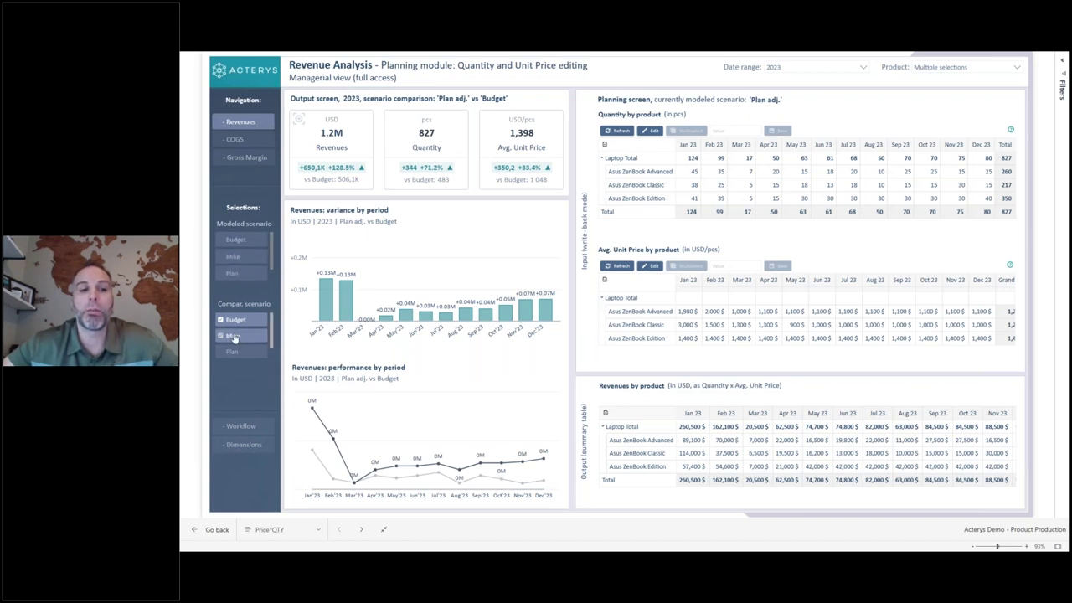
pyautogui.click(233, 339)
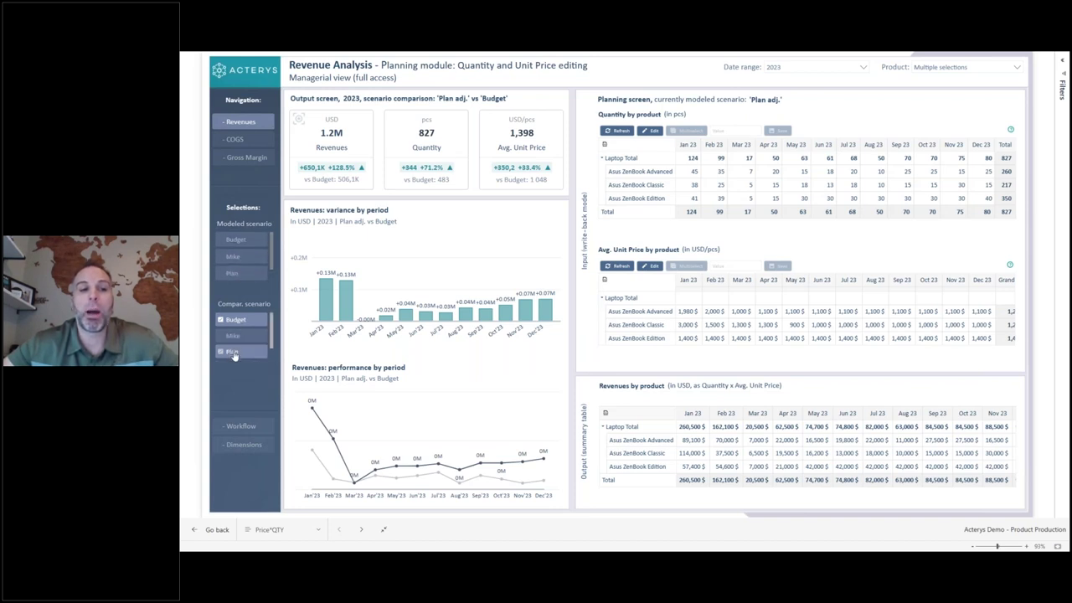
pyautogui.click(245, 257)
pyautogui.click(248, 261)
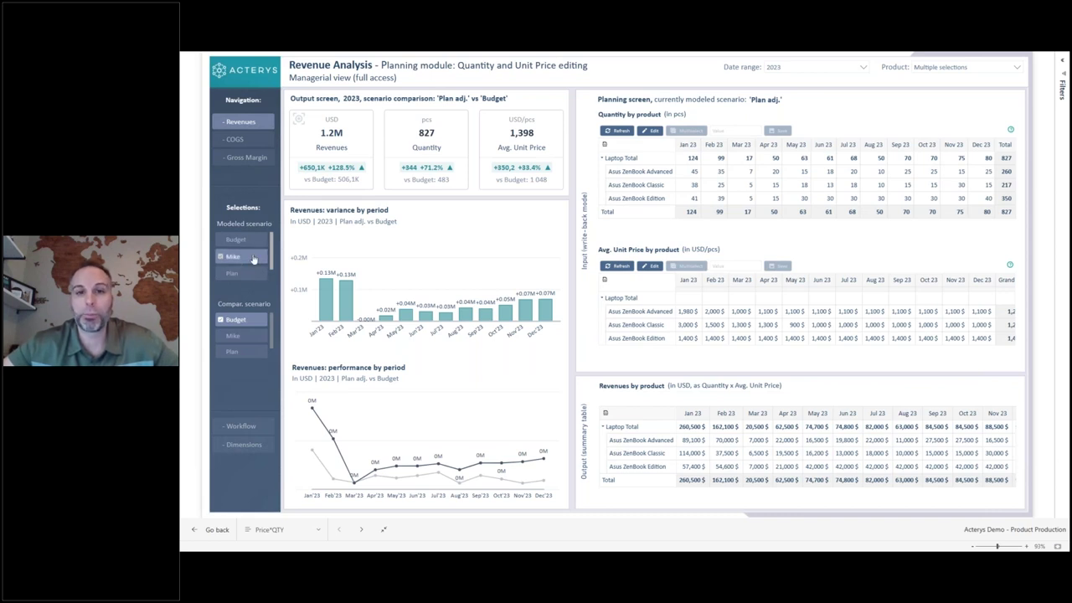
# - Set the Jan 23 quantities to 50 for Asus ZenBook Advanced, 44 for Classic and 45 for Edition, and save them
pyautogui.click(657, 137)
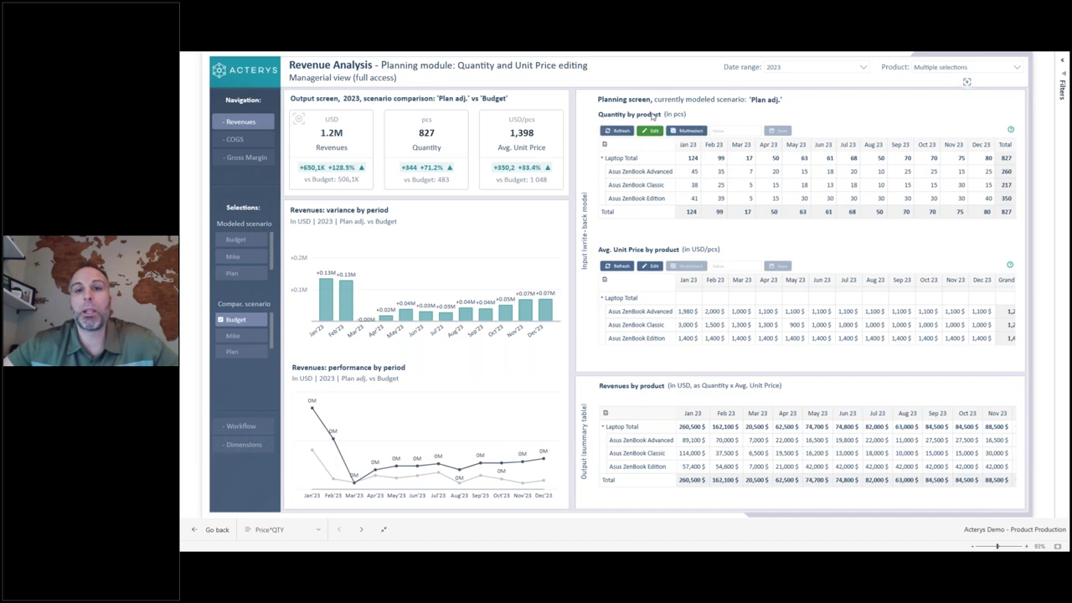
pyautogui.click(647, 134)
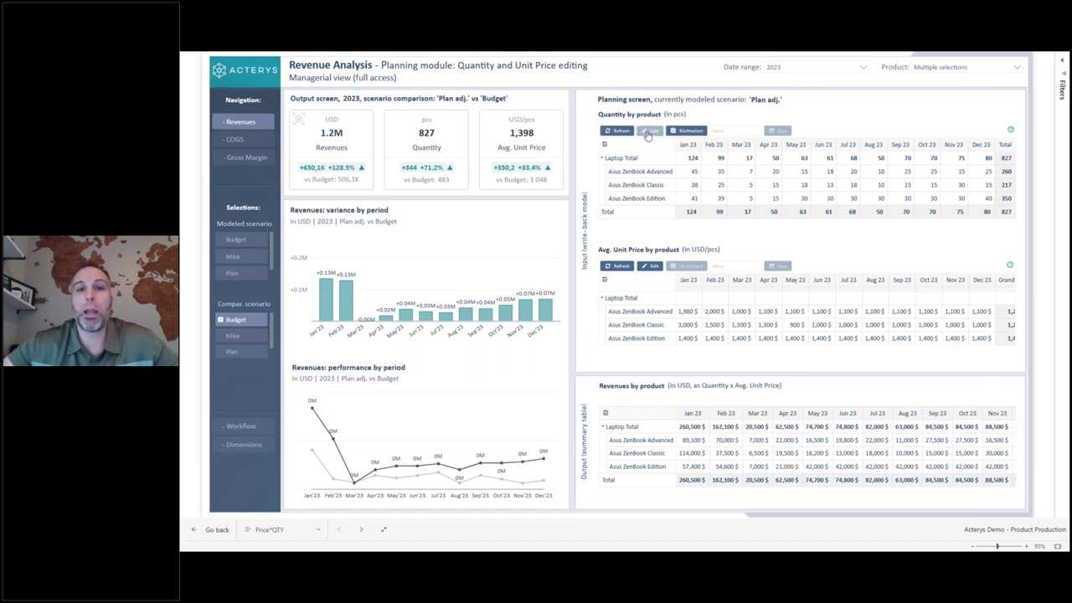
pyautogui.click(647, 134)
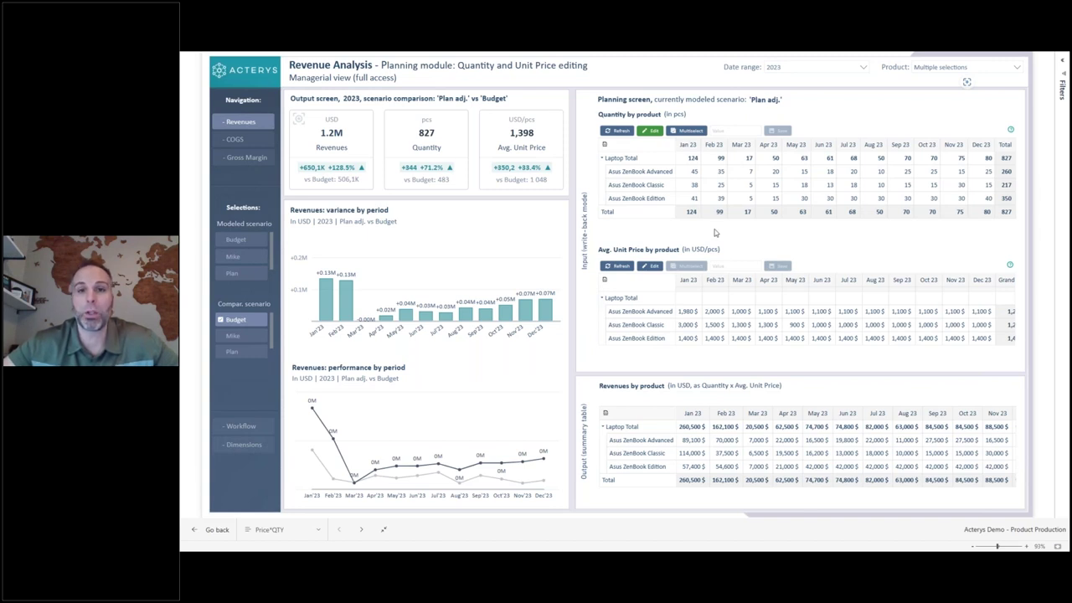
pyautogui.click(692, 172)
pyautogui.write('50')
pyautogui.press('Return')
pyautogui.click(693, 186)
pyautogui.write('44')
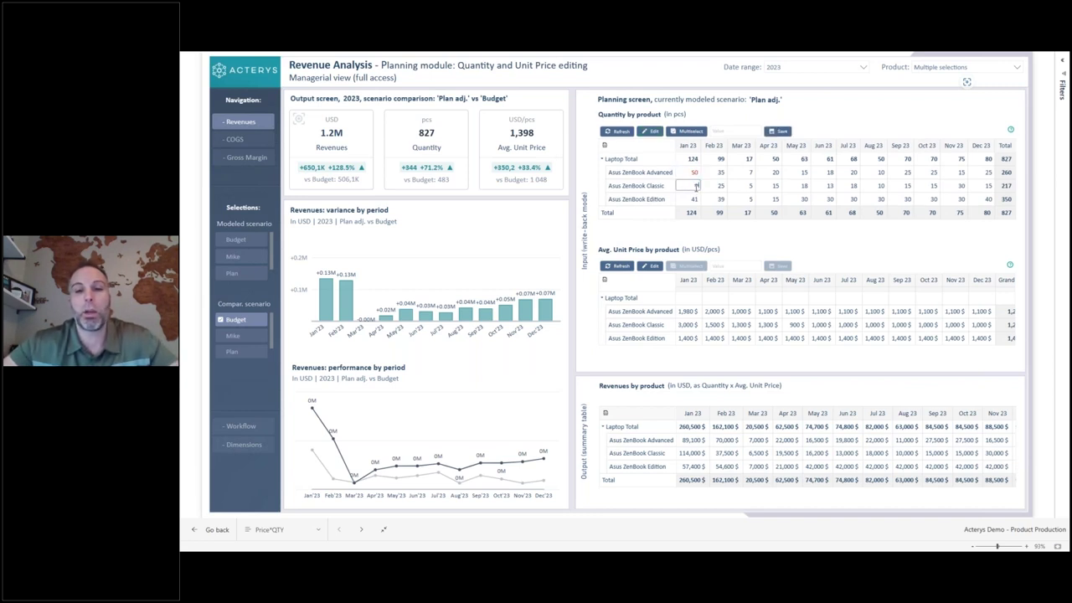
pyautogui.click(695, 199)
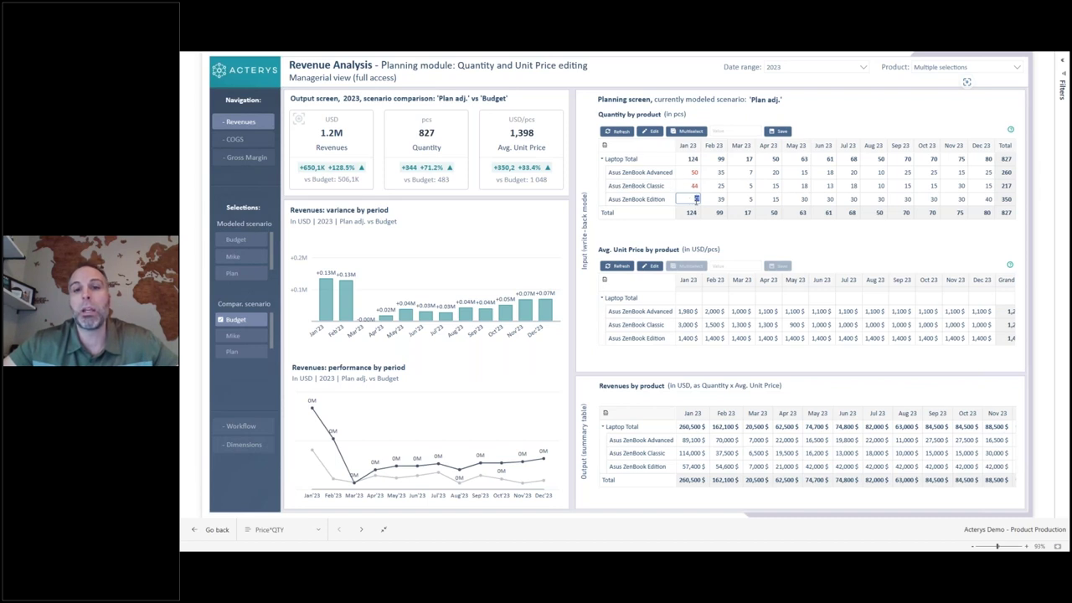
pyautogui.write('100')
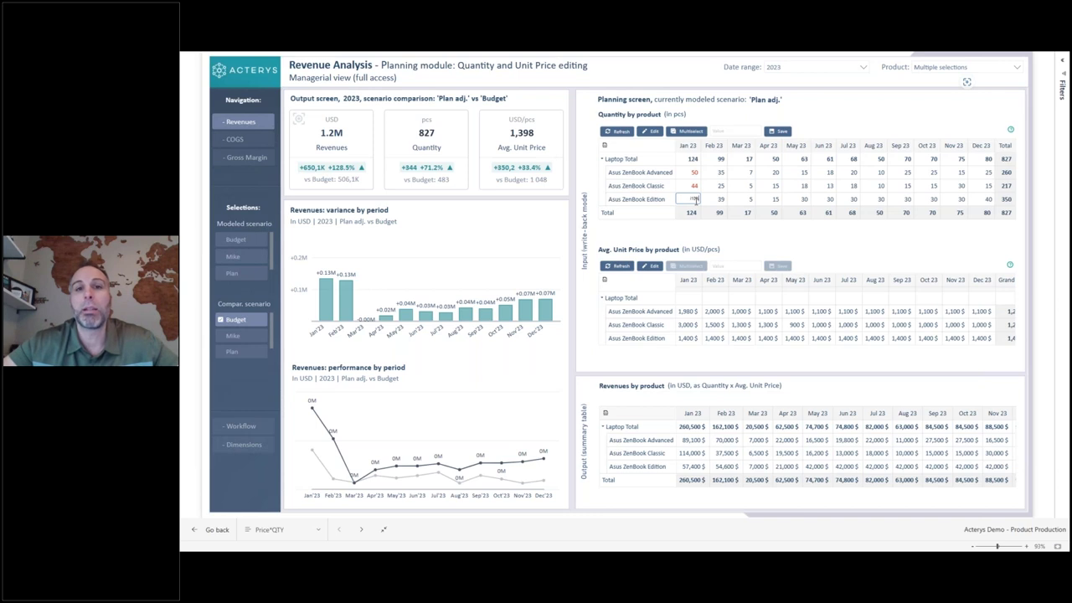
pyautogui.press('Return')
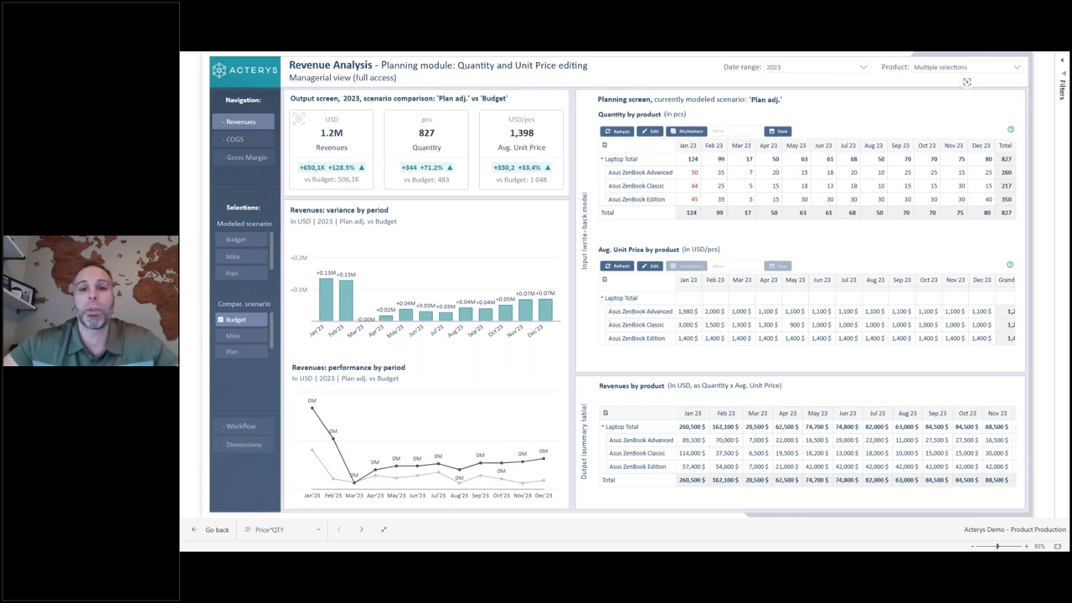
pyautogui.click(777, 132)
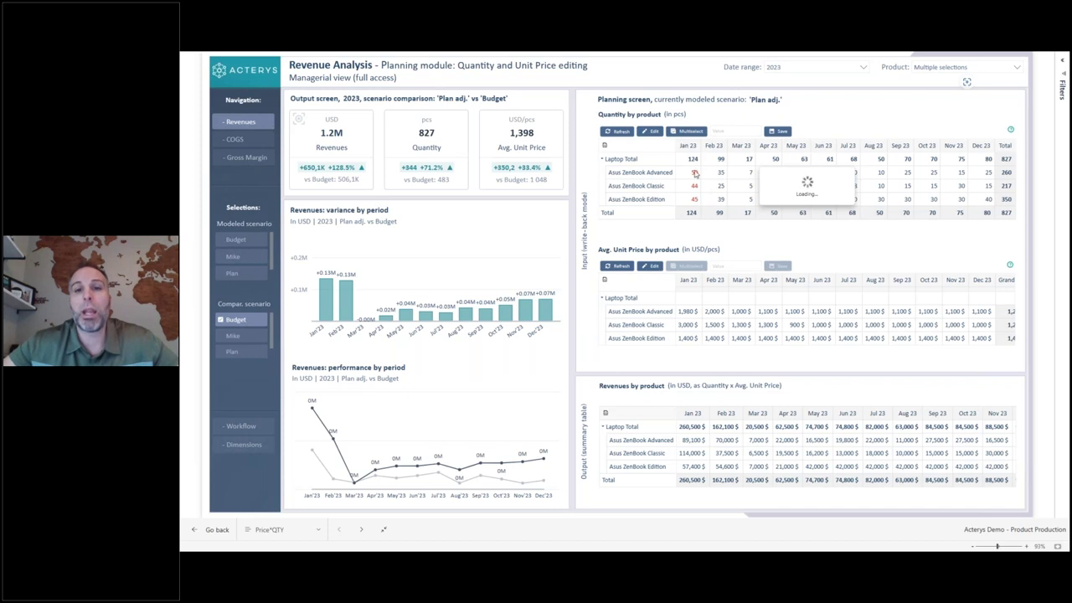
pyautogui.click(779, 133)
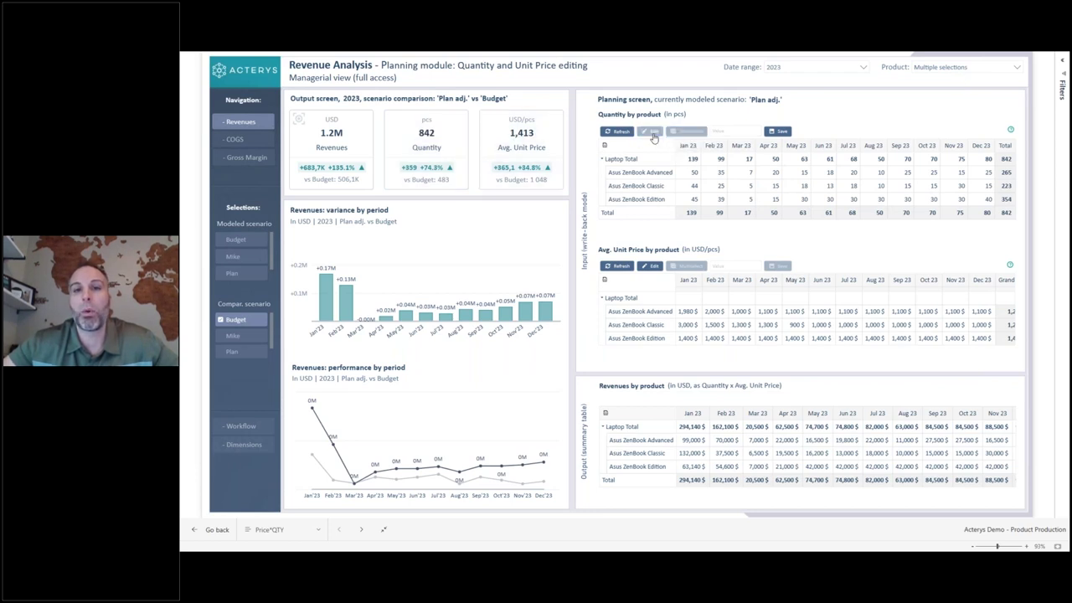
# - Set the Feb 23 quantities to 75 for Asus ZenBook Advanced, 50 for Classic and 67 for Edition, and save them
pyautogui.doubleClick(713, 174)
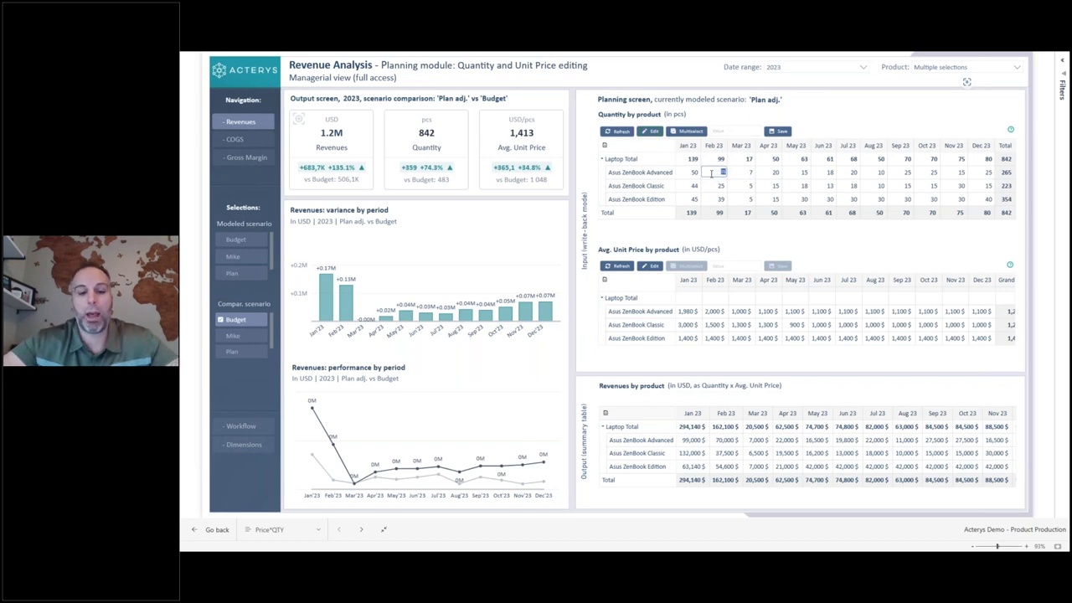
pyautogui.write('75')
pyautogui.press('Return')
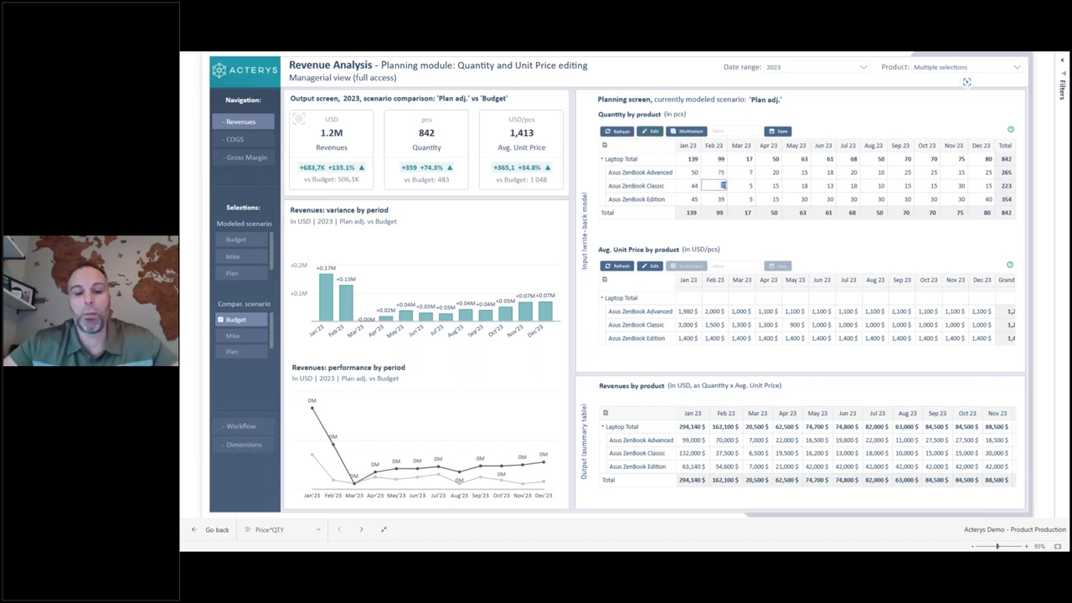
pyautogui.write('50')
pyautogui.press('Return')
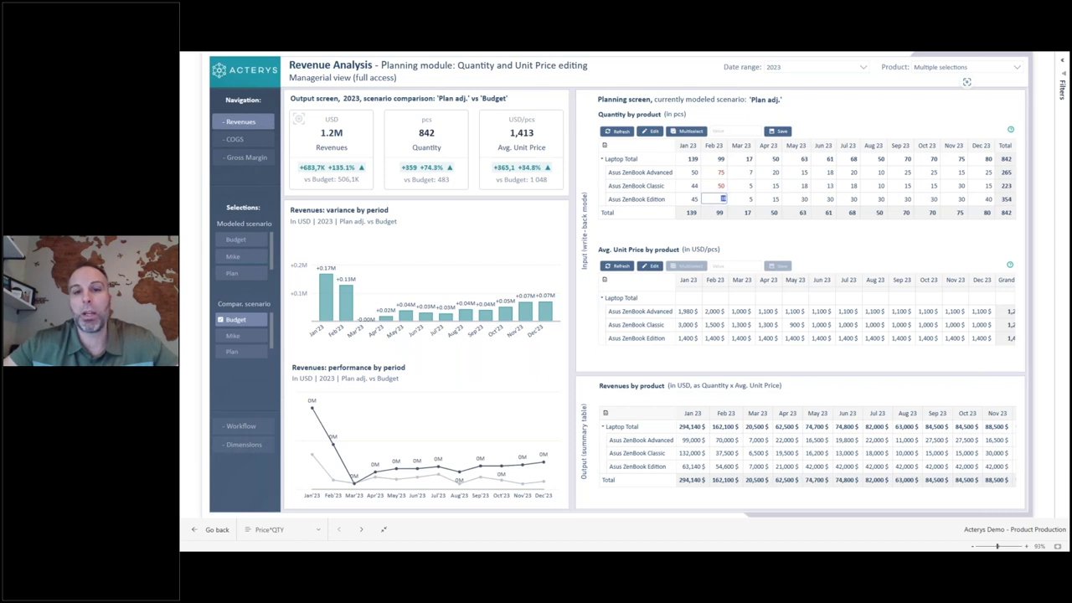
pyautogui.write('67')
pyautogui.press('Return')
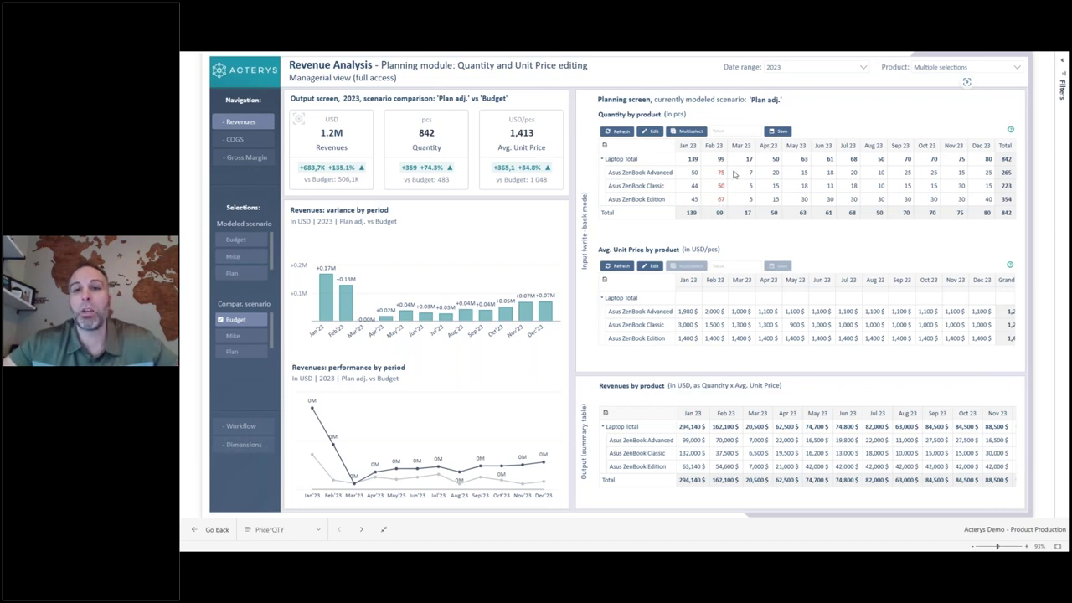
pyautogui.click(779, 131)
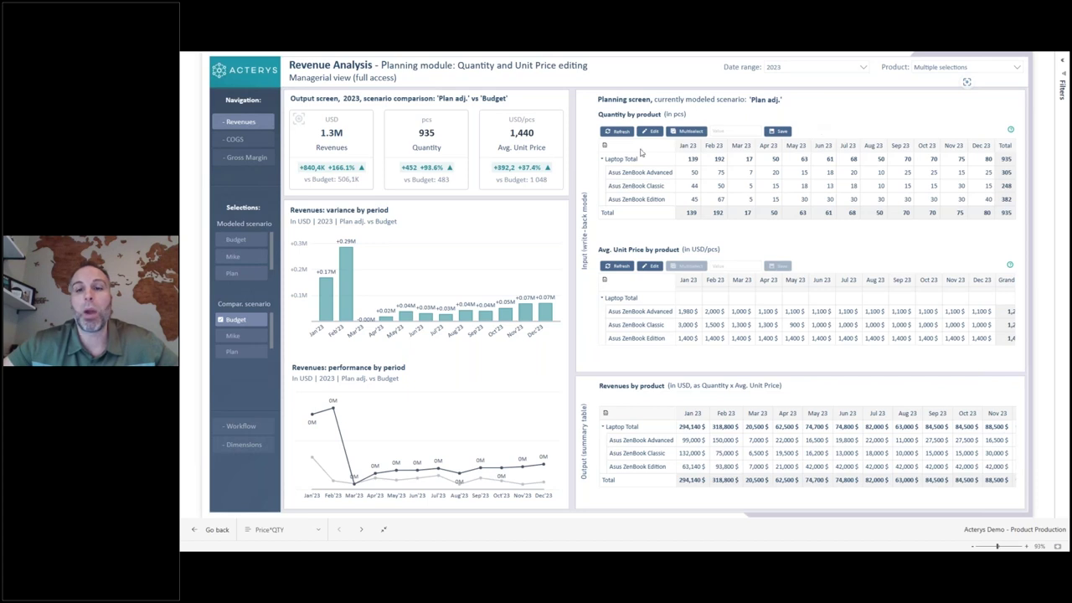
# - Fill 1,750 $ as Asus ZenBook Edition's average unit price across all months of 2023 and save the prices
pyautogui.click(651, 265)
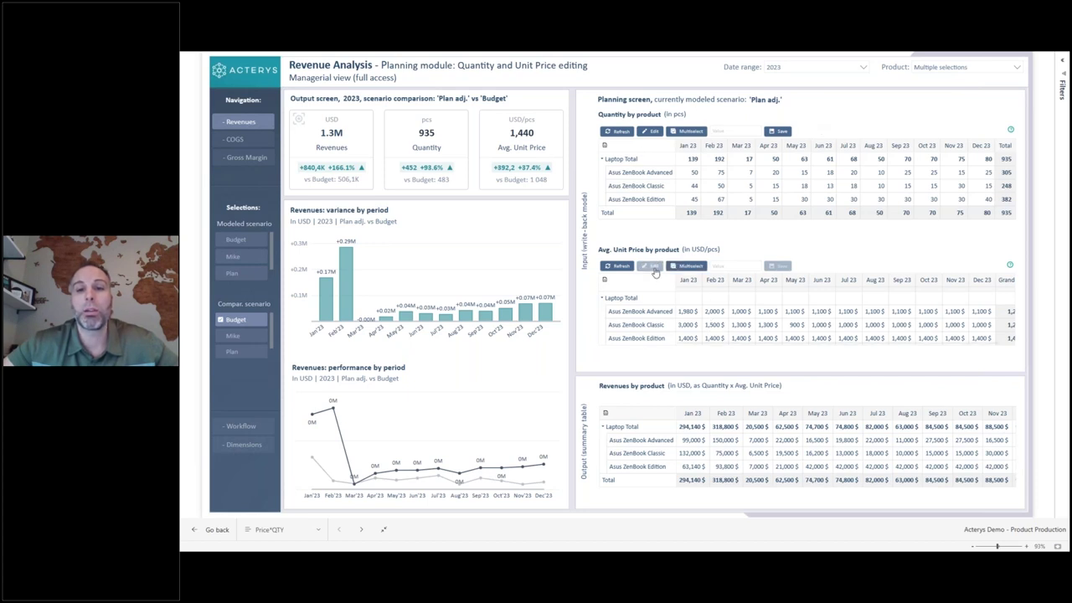
pyautogui.doubleClick(689, 338)
pyautogui.write('1500')
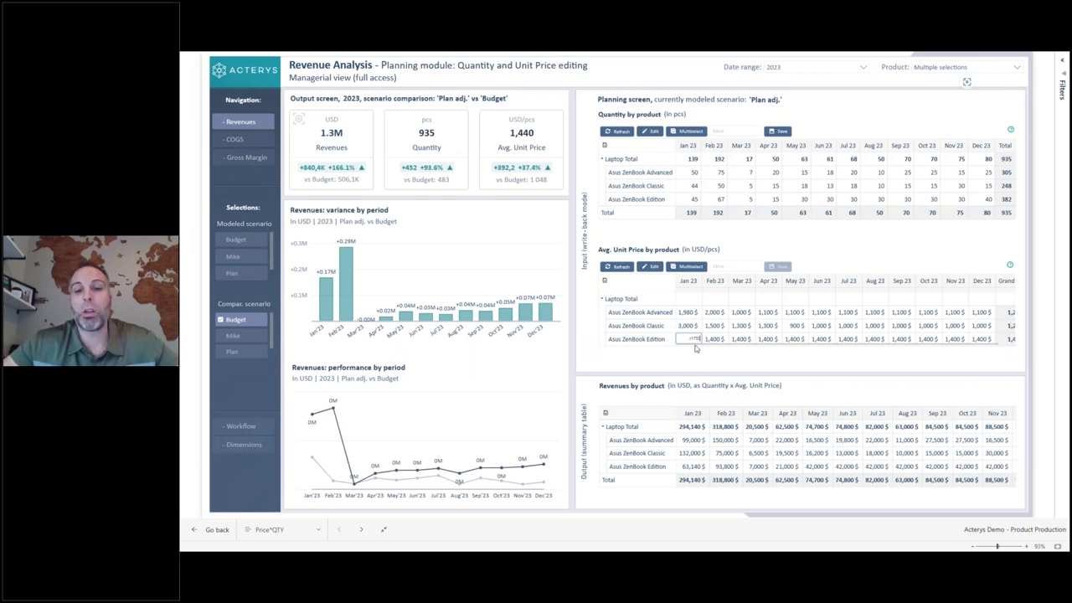
pyautogui.press('Return')
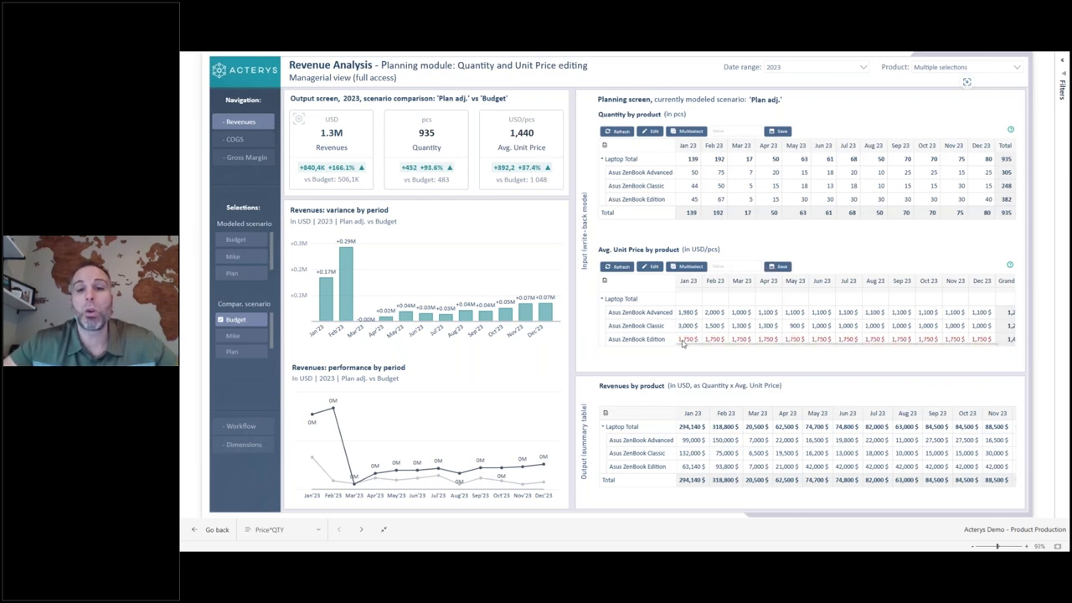
pyautogui.click(781, 267)
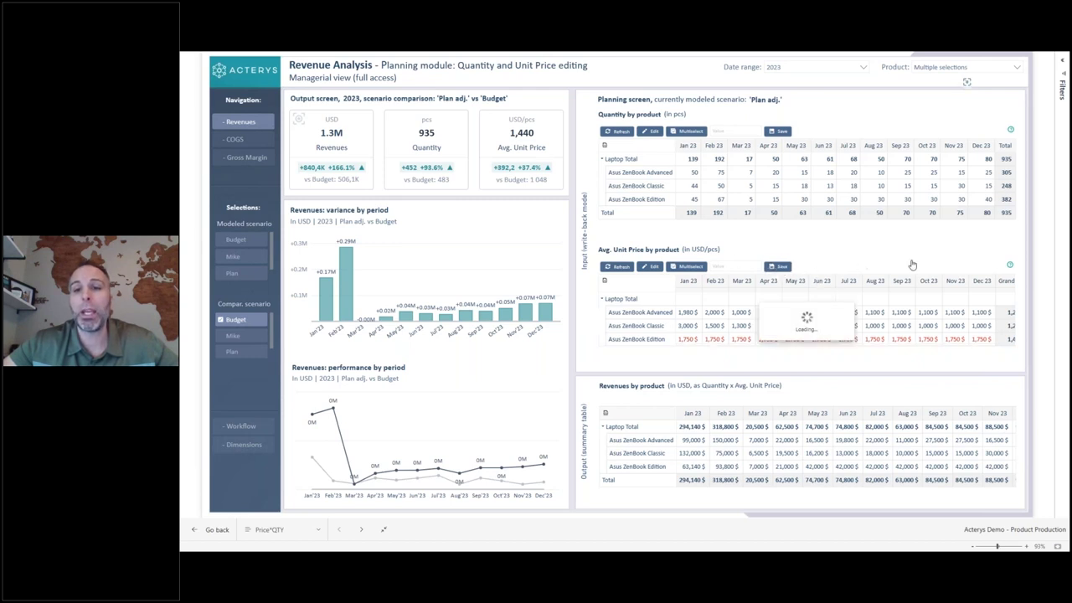
pyautogui.moveTo(1009, 267)
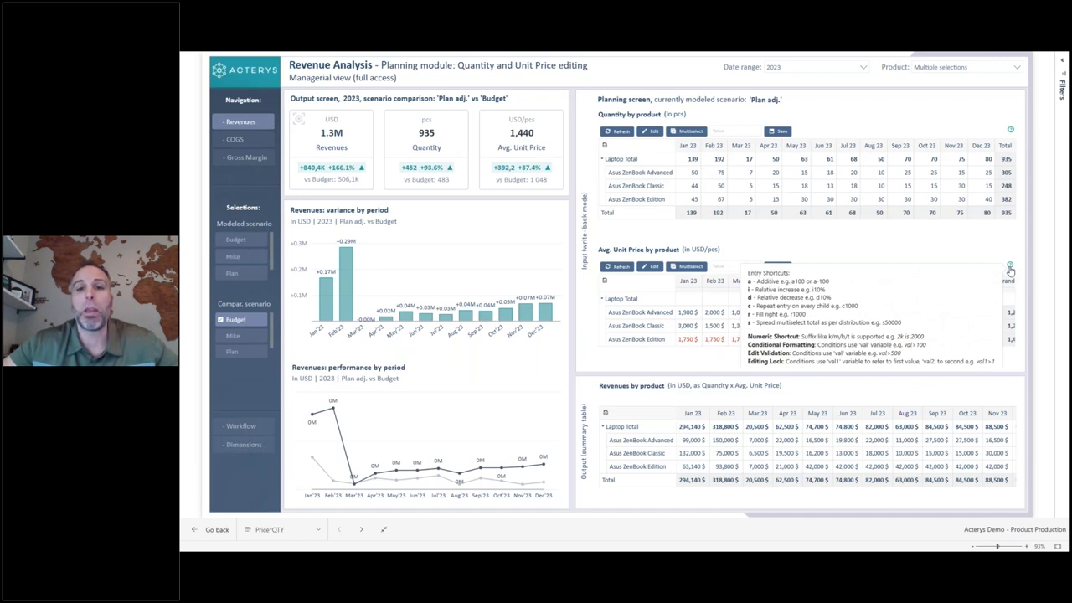
pyautogui.click(777, 268)
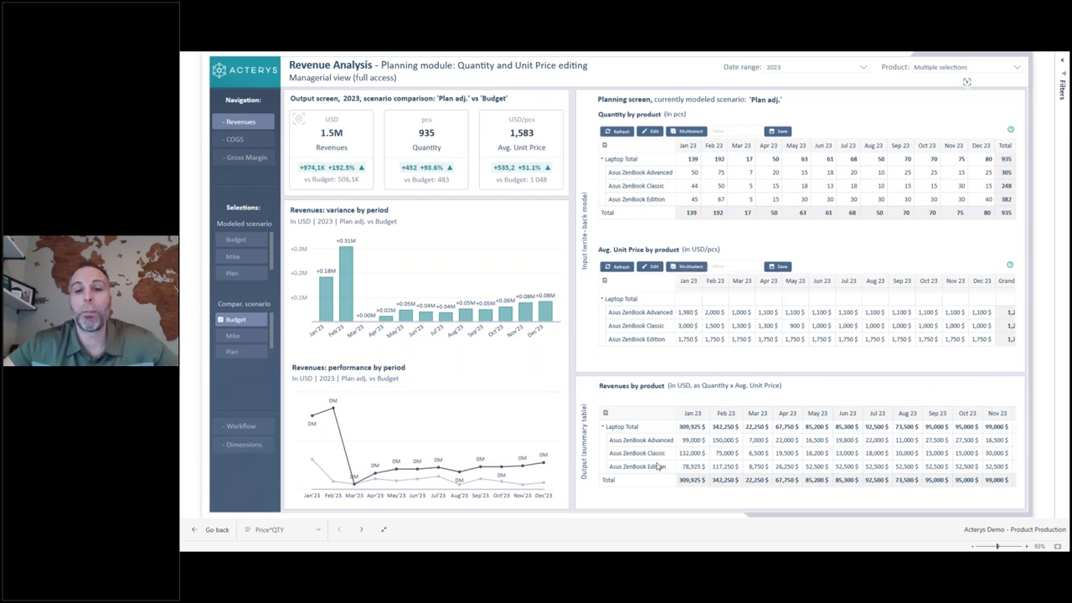
# - Set the Jan 23 quantities to 55 for Asus ZenBook Advanced, 49 for Classic and 56 for Edition, and save them
pyautogui.click(691, 173)
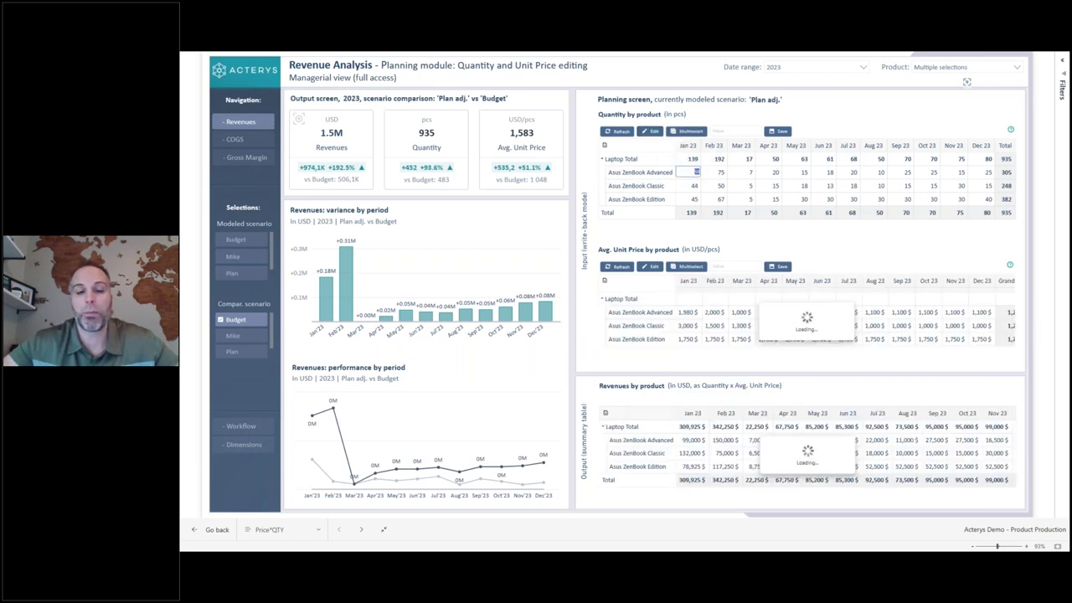
pyautogui.write('55')
pyautogui.press('Return')
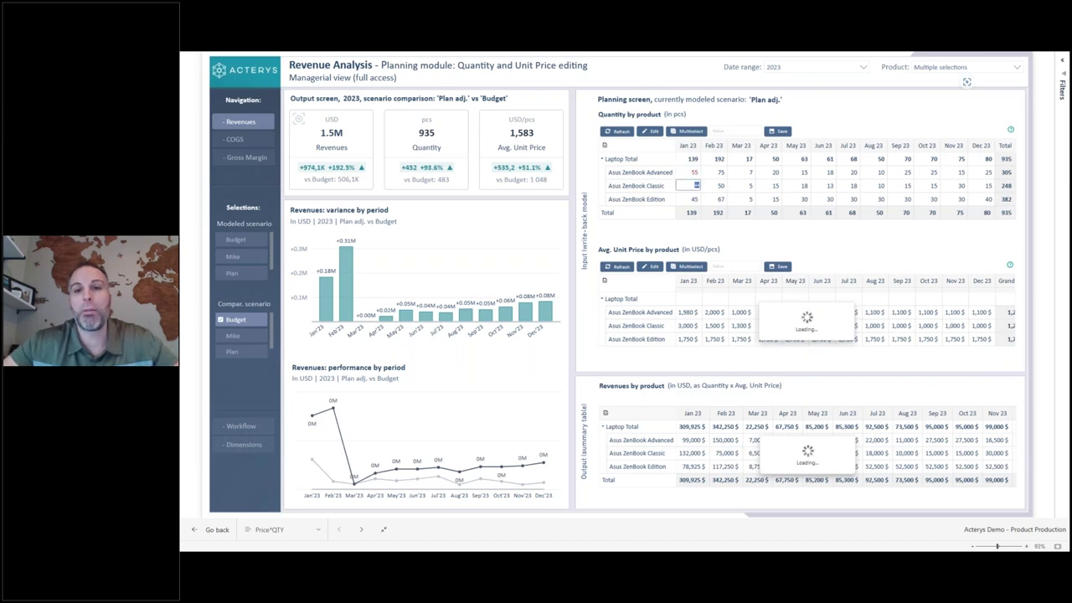
pyautogui.write('49')
pyautogui.press('Return')
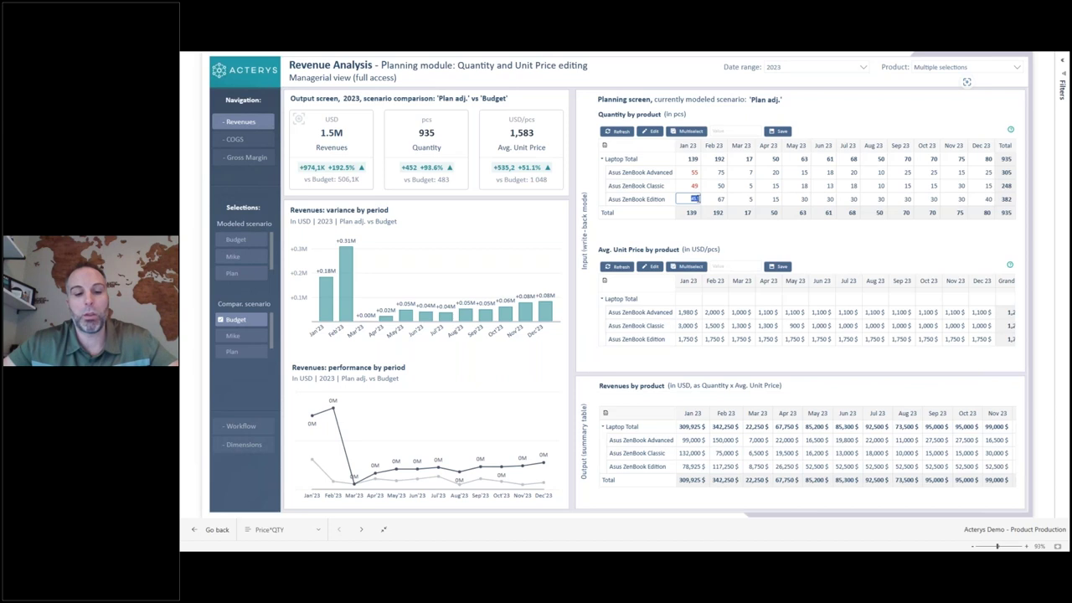
pyautogui.write('56')
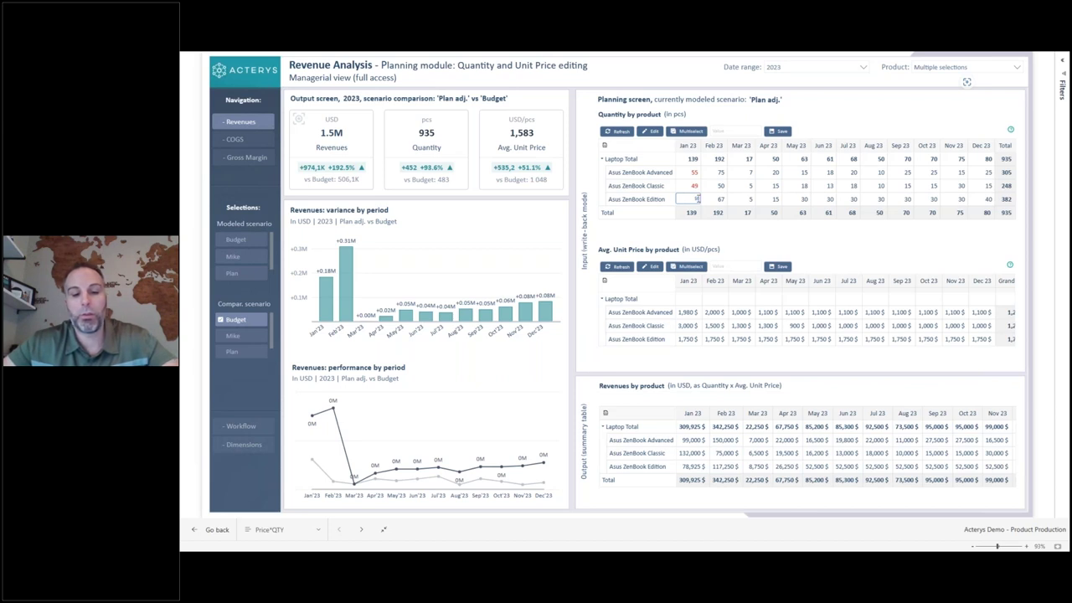
pyautogui.press('Return')
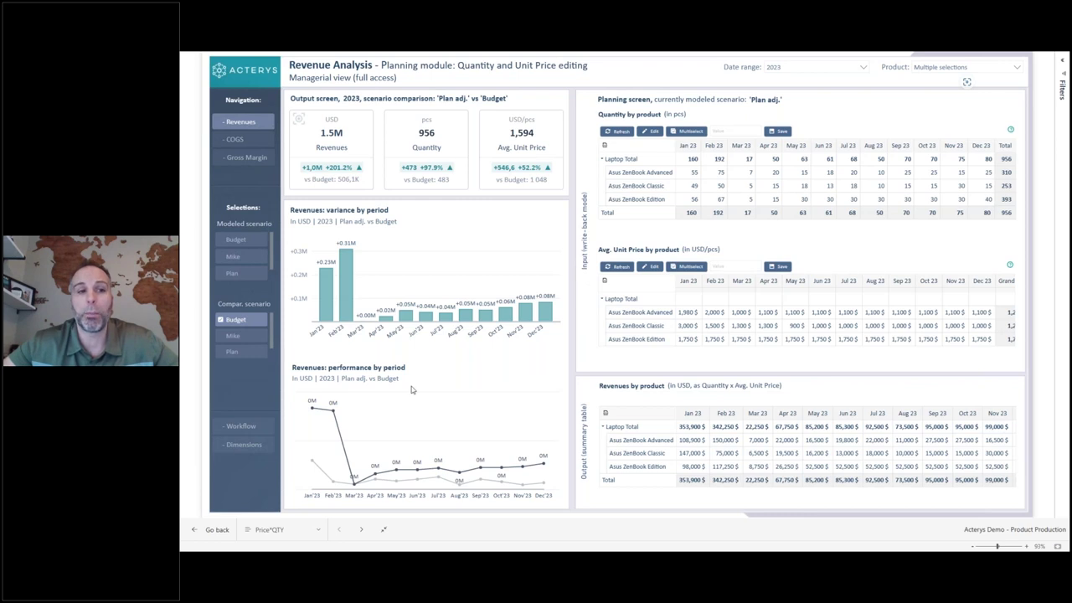
# - Go to the Quantity Analysis page and close the scenario editing window to show the quantity planning table
pyautogui.click(361, 530)
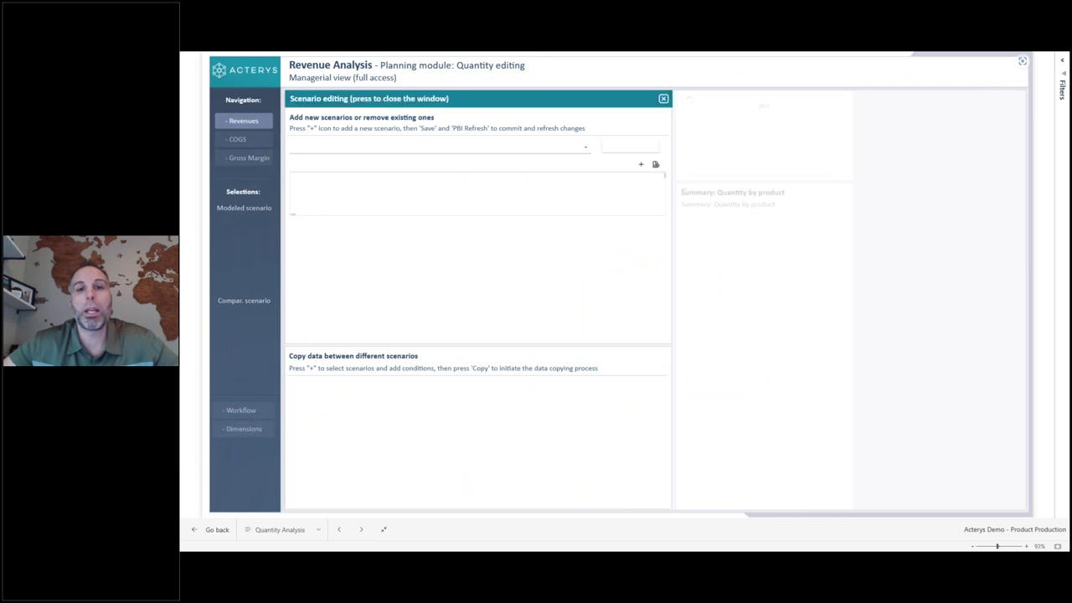
pyautogui.click(663, 98)
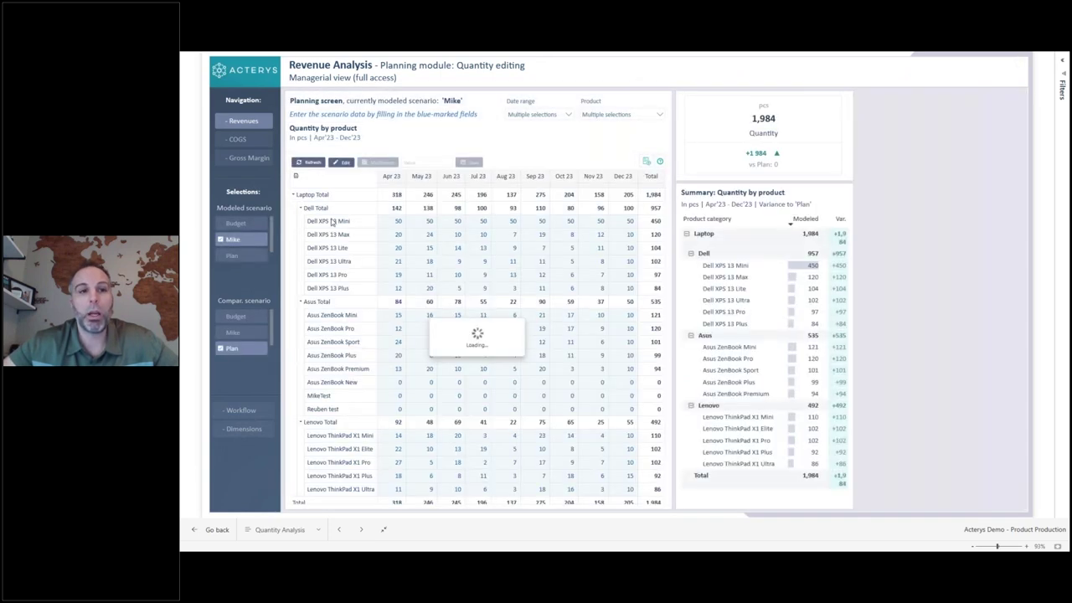
pyautogui.click(239, 333)
pyautogui.click(243, 334)
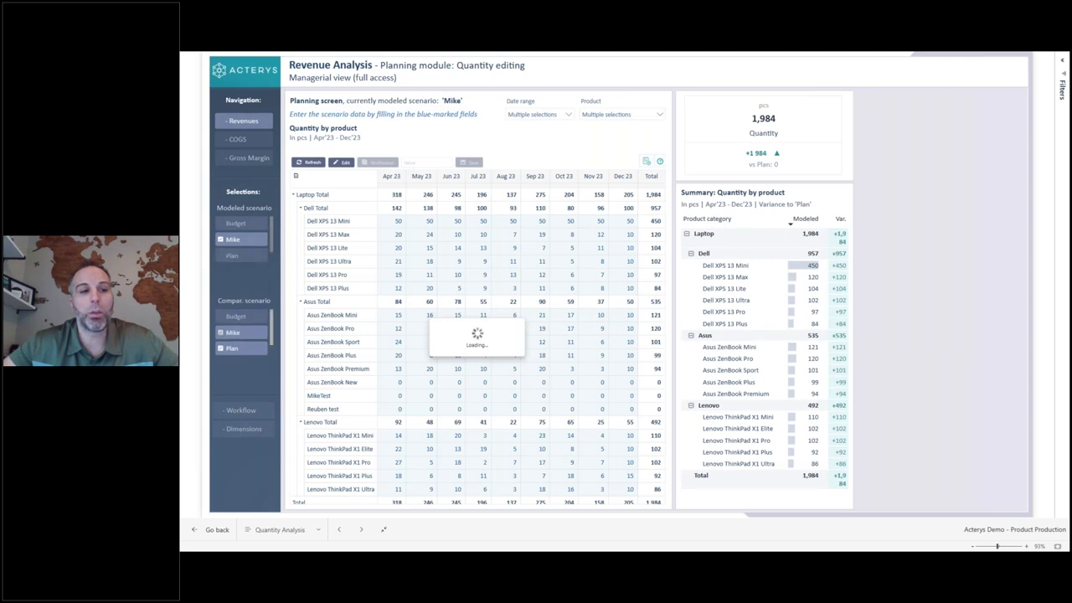
# - Delete the currently modeled scenario in the scenario editor, save the deletion and close the editor
pyautogui.click(645, 163)
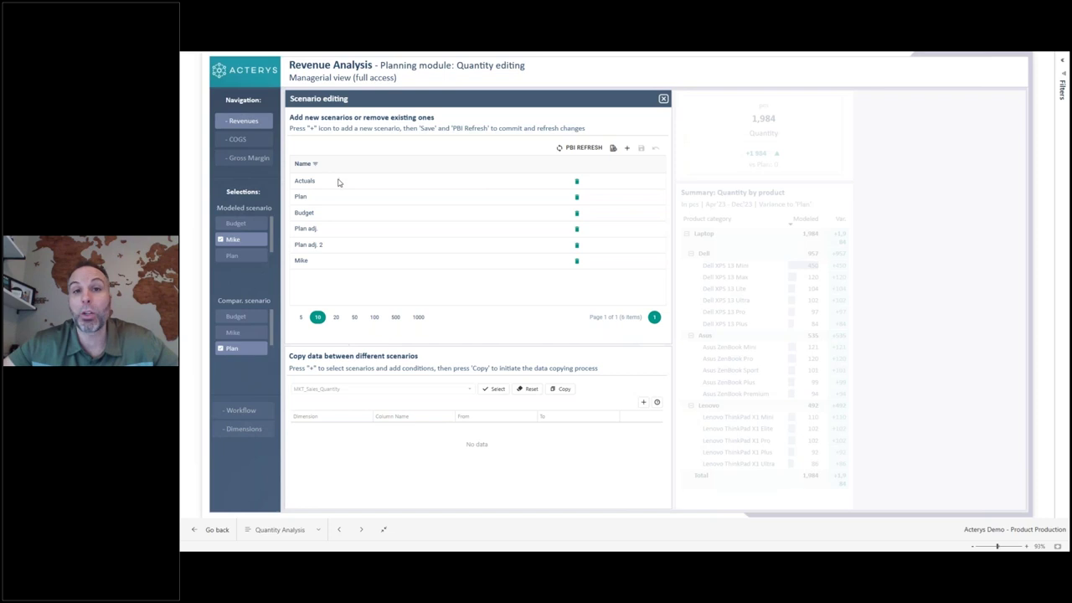
pyautogui.click(576, 260)
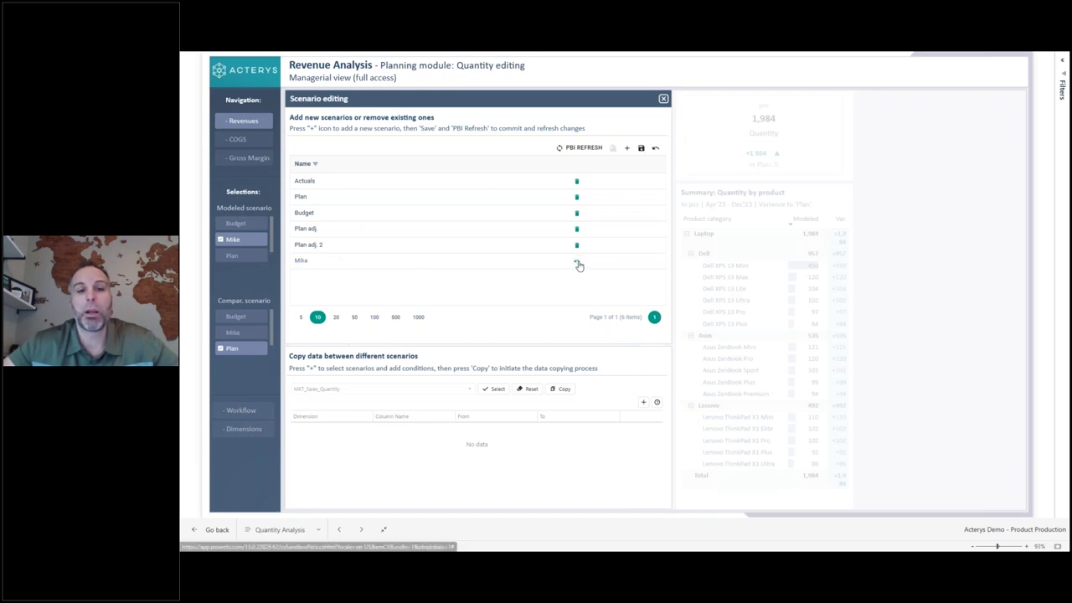
pyautogui.click(640, 149)
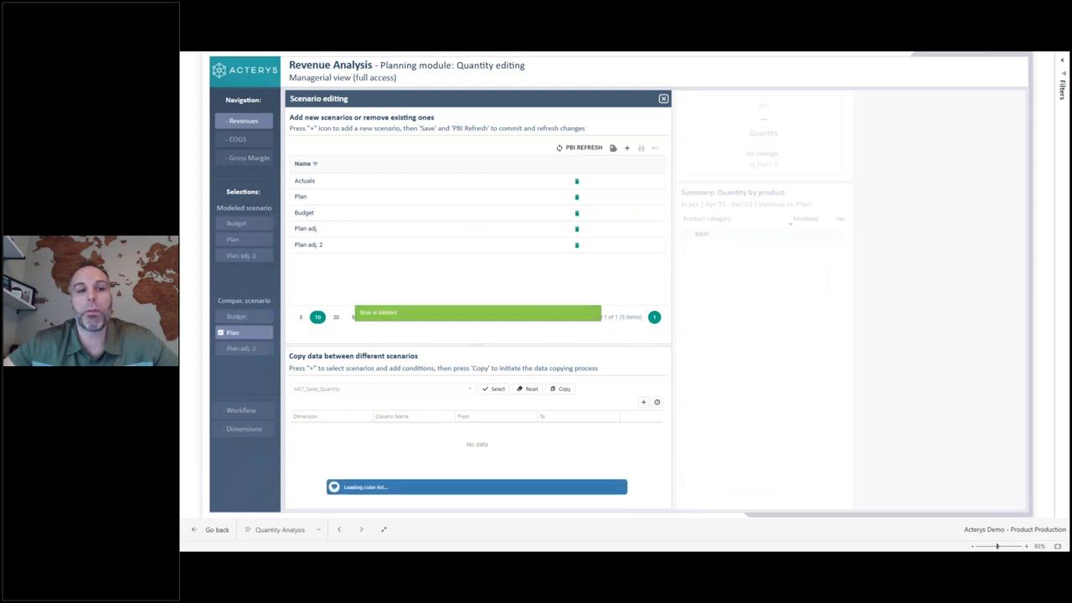
pyautogui.click(247, 318)
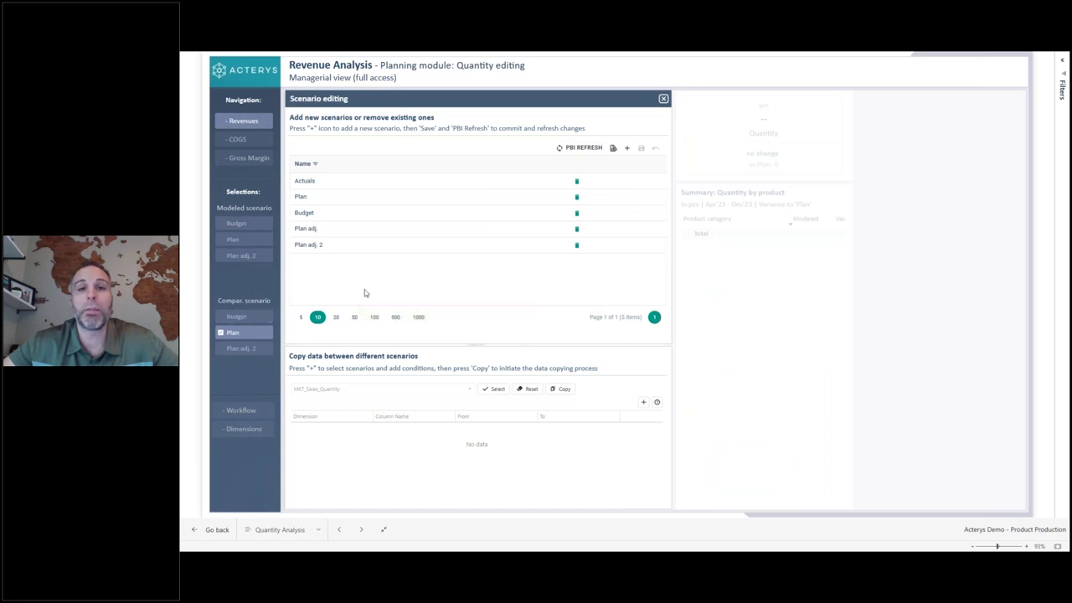
pyautogui.click(663, 98)
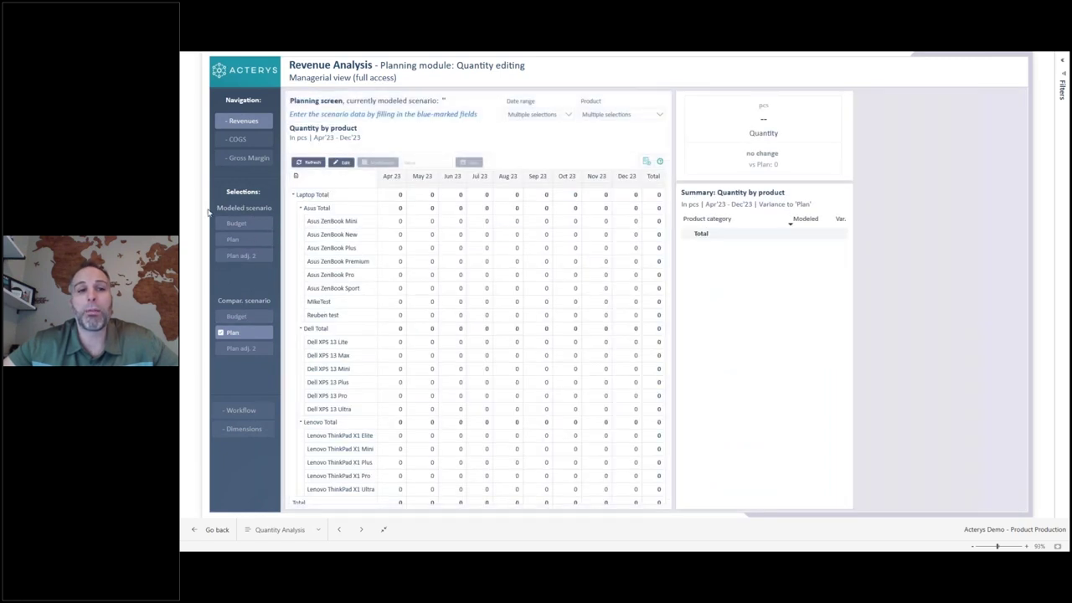
# - In the Budget scenario, set the Apr 23 quantities to 25 for Dell XPS 13 Mini, 22 for Max and 26 for Lite, and save them
pyautogui.click(226, 224)
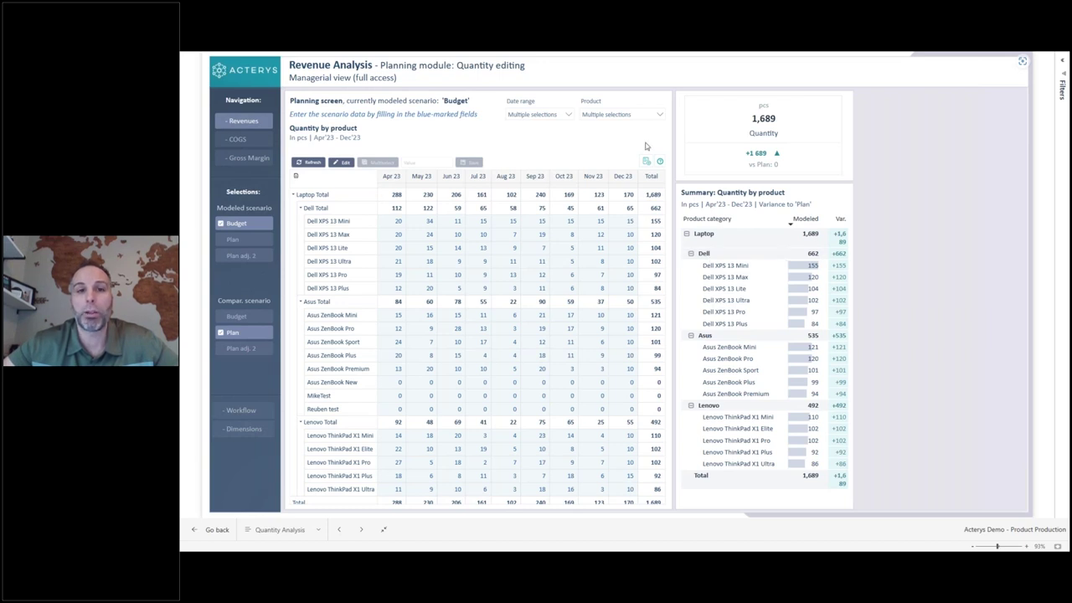
pyautogui.click(347, 164)
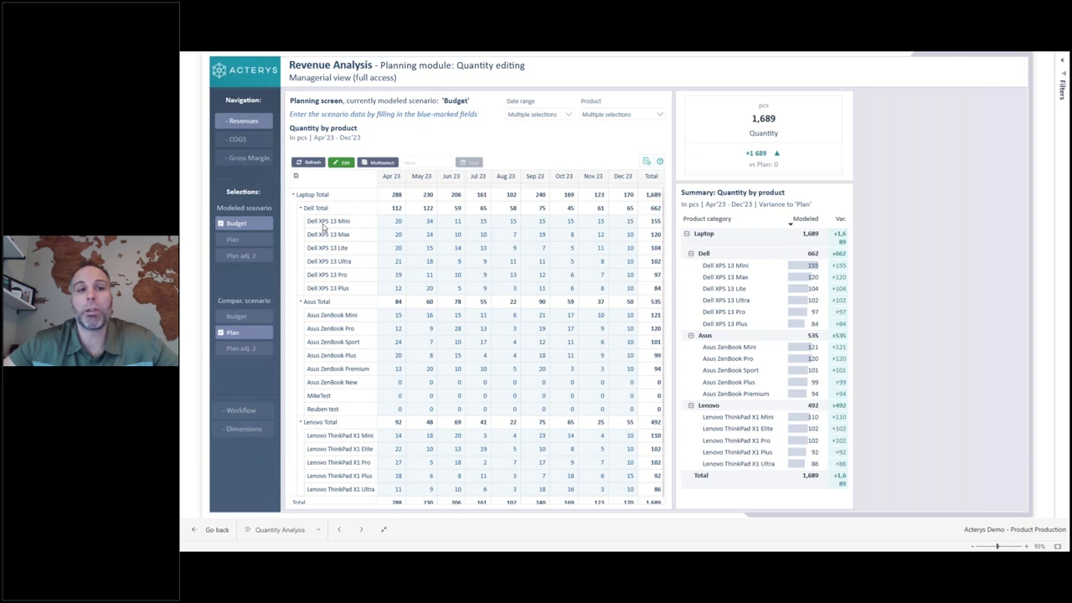
pyautogui.click(399, 222)
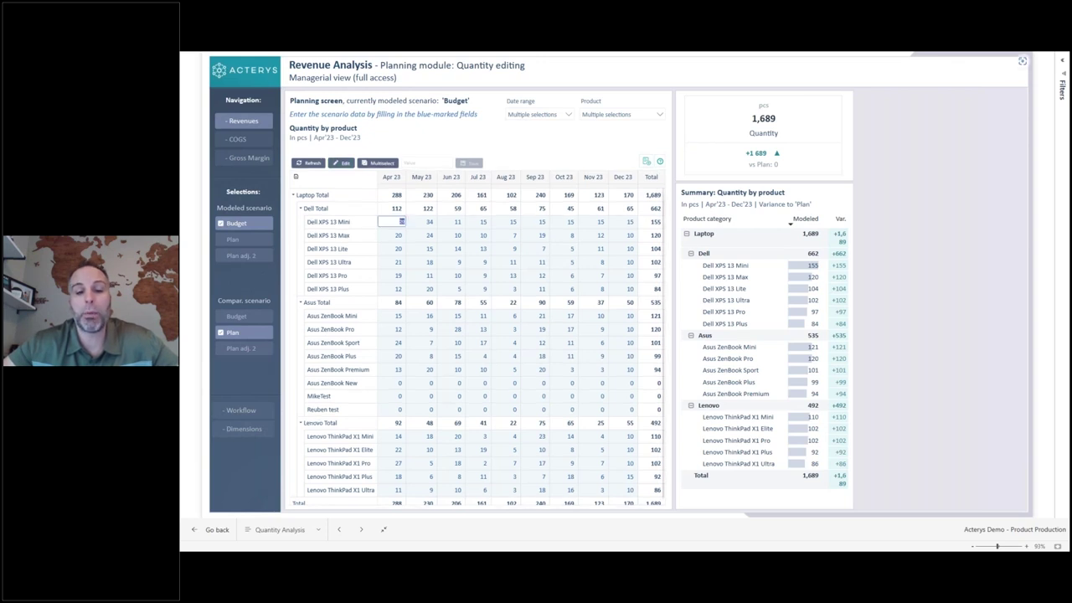
pyautogui.write('25')
pyautogui.press('Return')
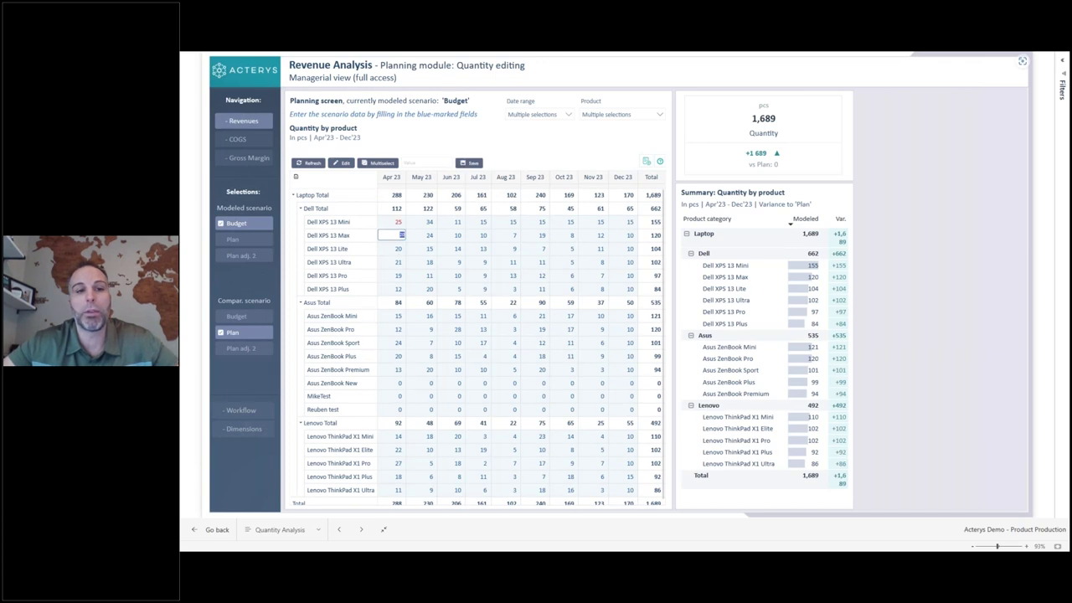
pyautogui.write('22')
pyautogui.press('Return')
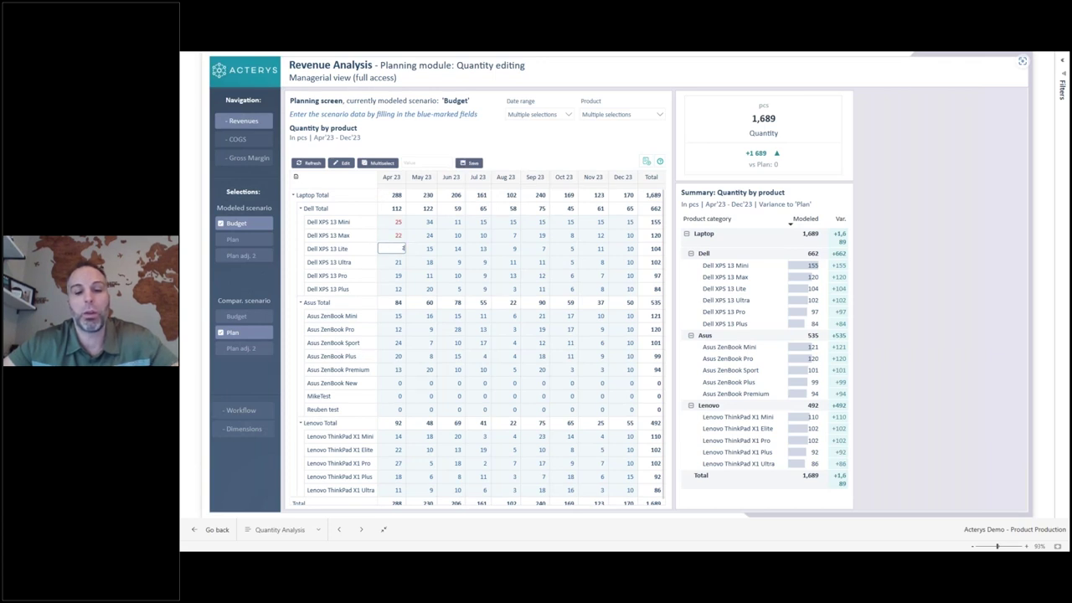
pyautogui.write('26')
pyautogui.click(469, 163)
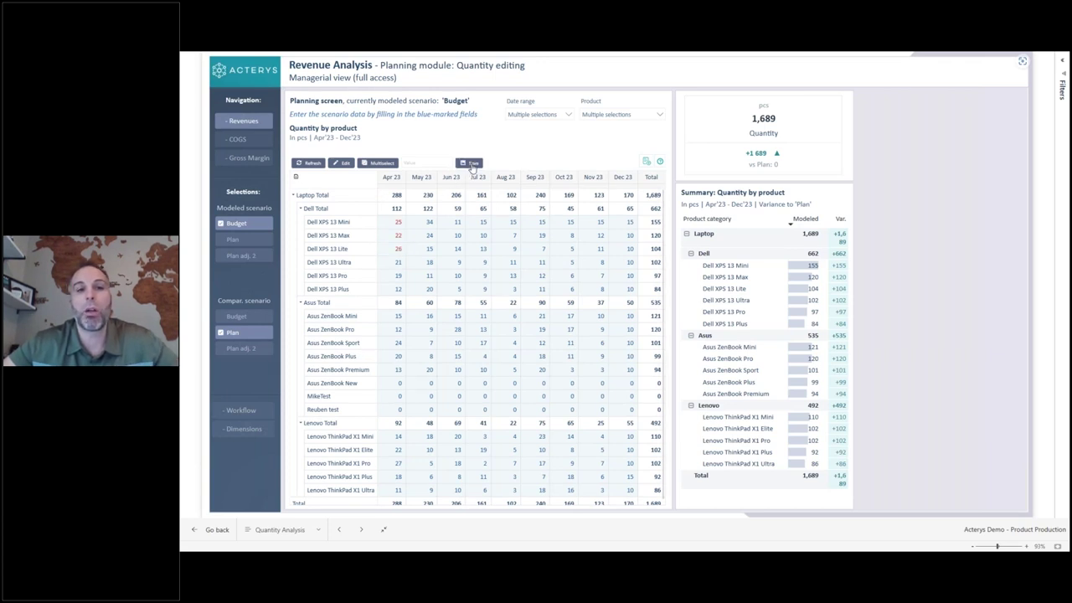
pyautogui.click(473, 164)
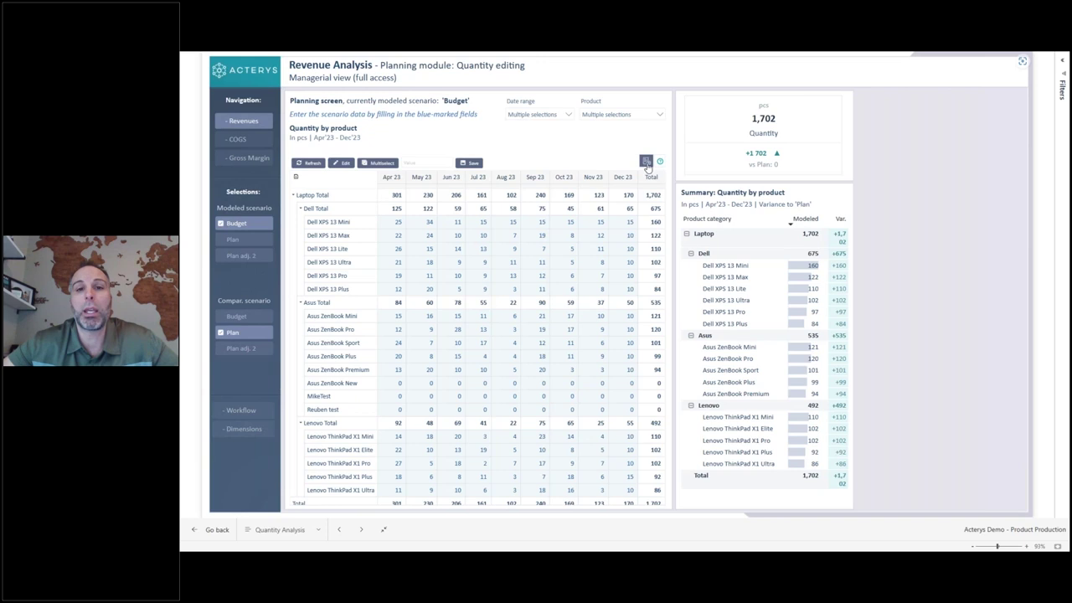
# - Add a new scenario named MikeTest, save it, refresh the Power BI data and close the scenario editor
pyautogui.click(646, 163)
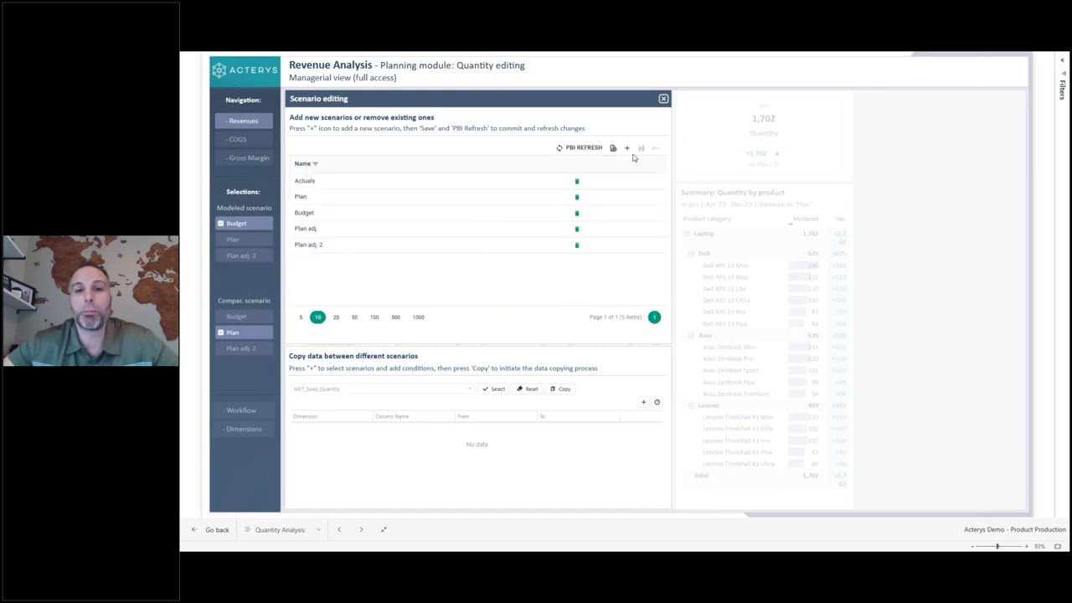
pyautogui.click(626, 151)
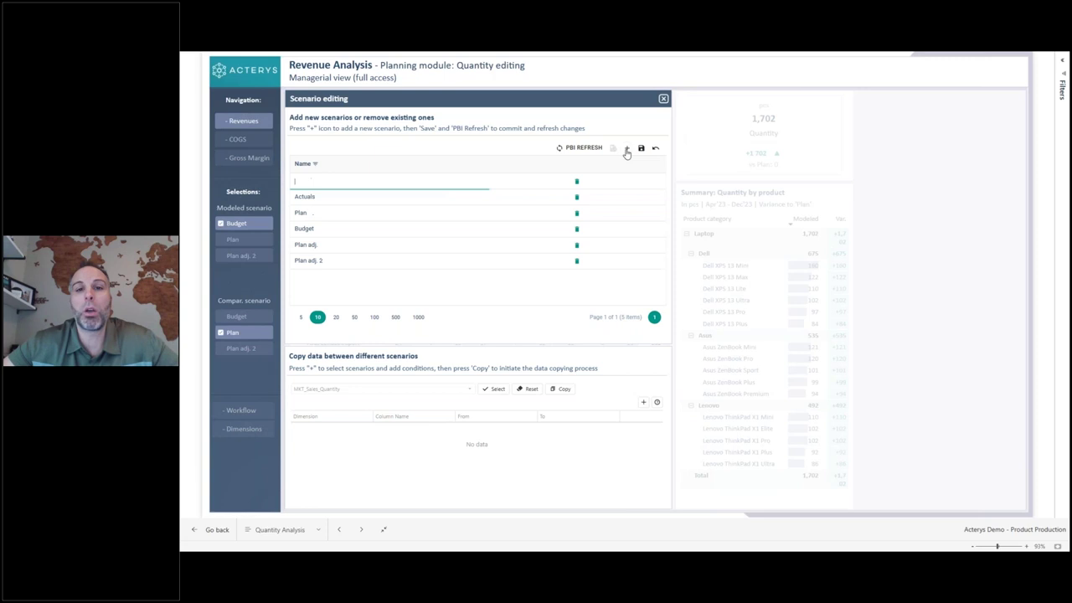
pyautogui.write("Mile'")
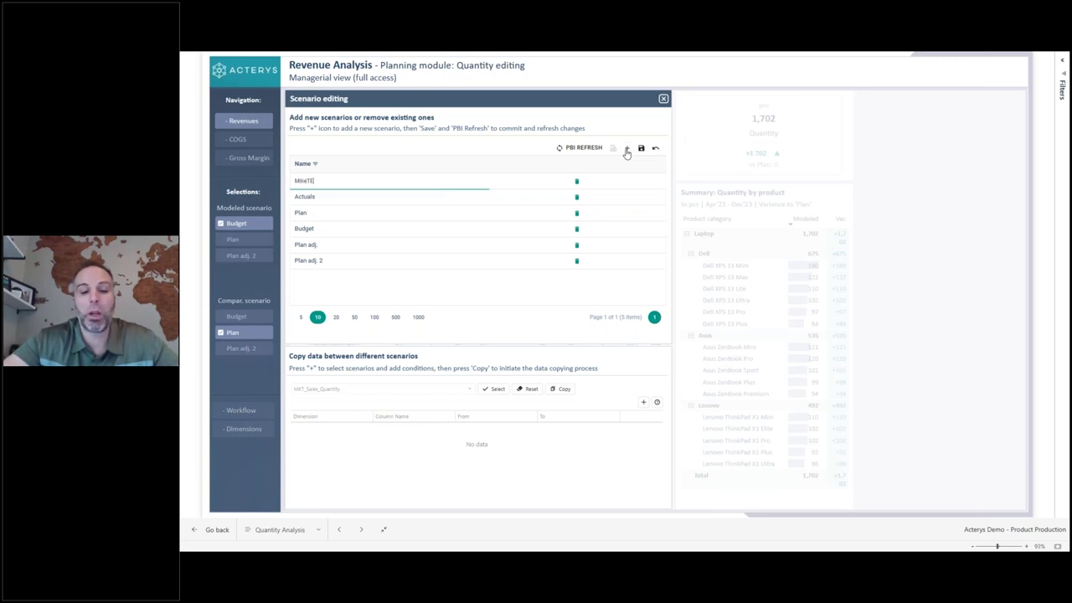
pyautogui.press('BackSpace')
pyautogui.write('Test')
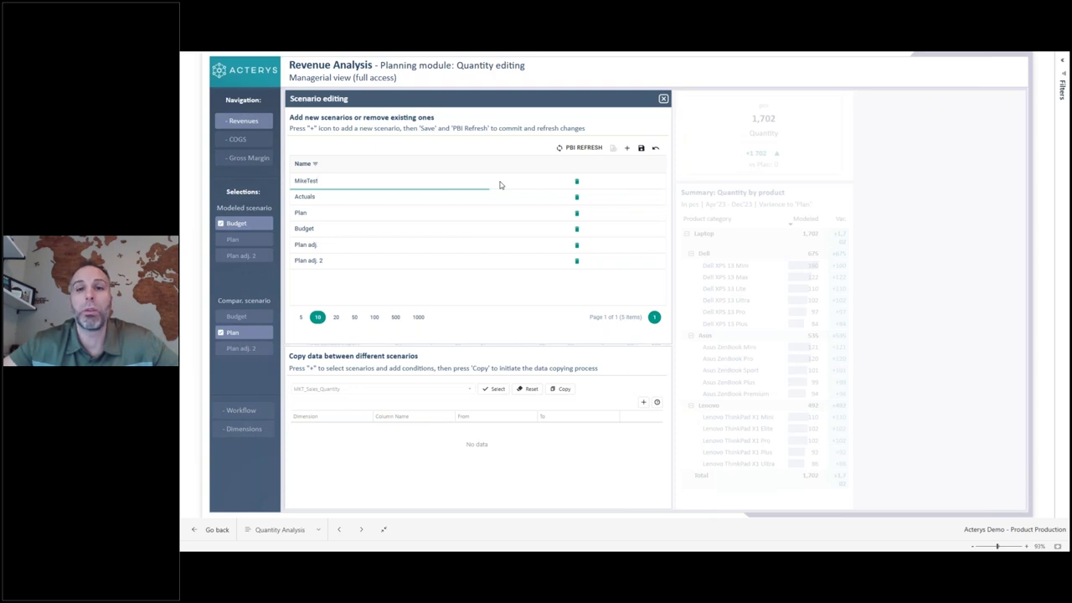
pyautogui.click(641, 147)
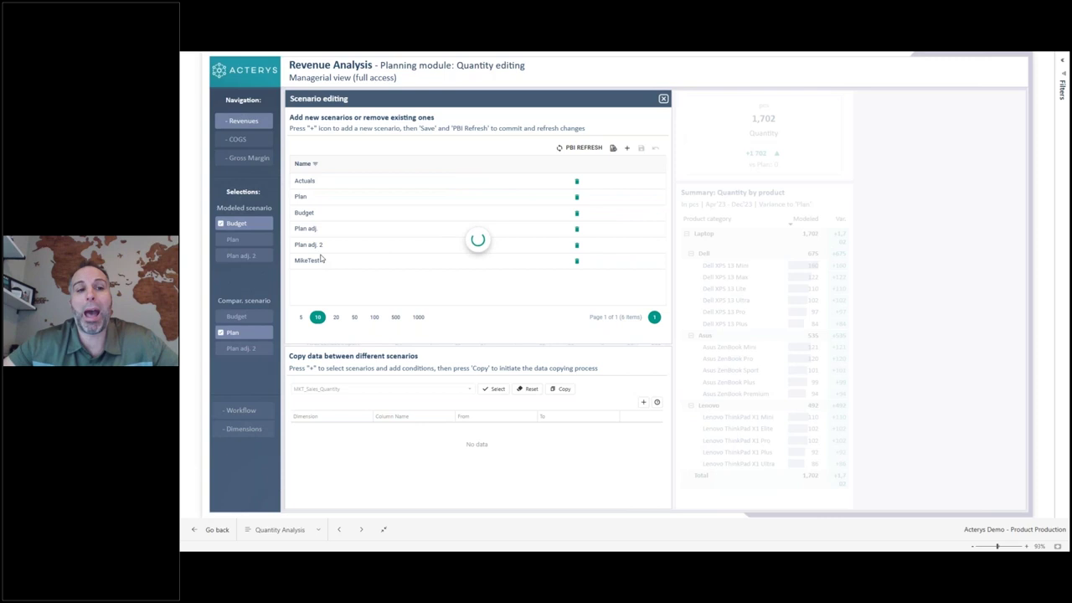
pyautogui.click(587, 149)
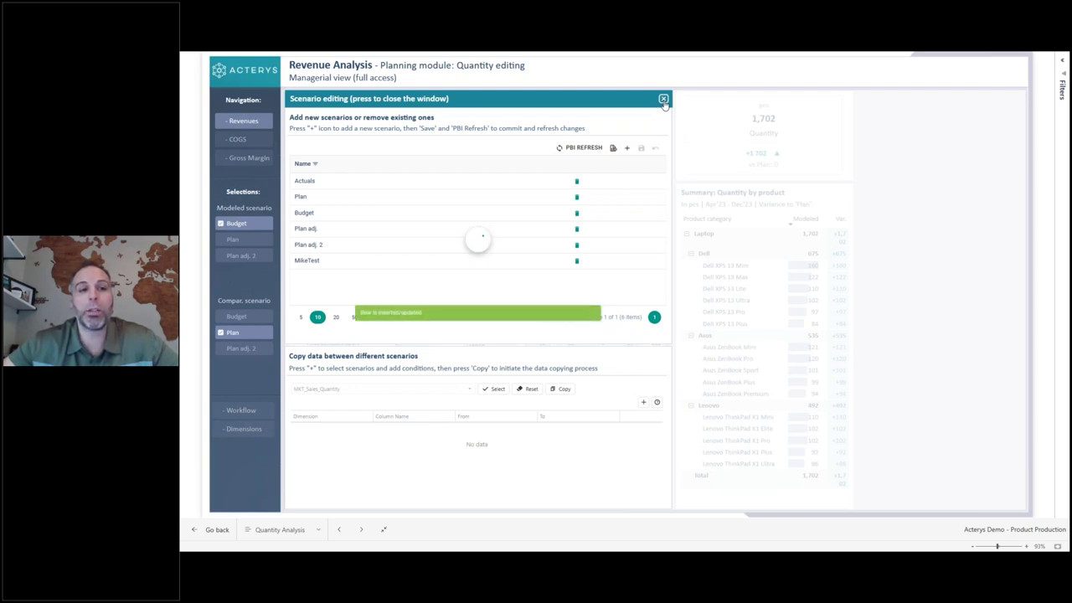
pyautogui.click(592, 148)
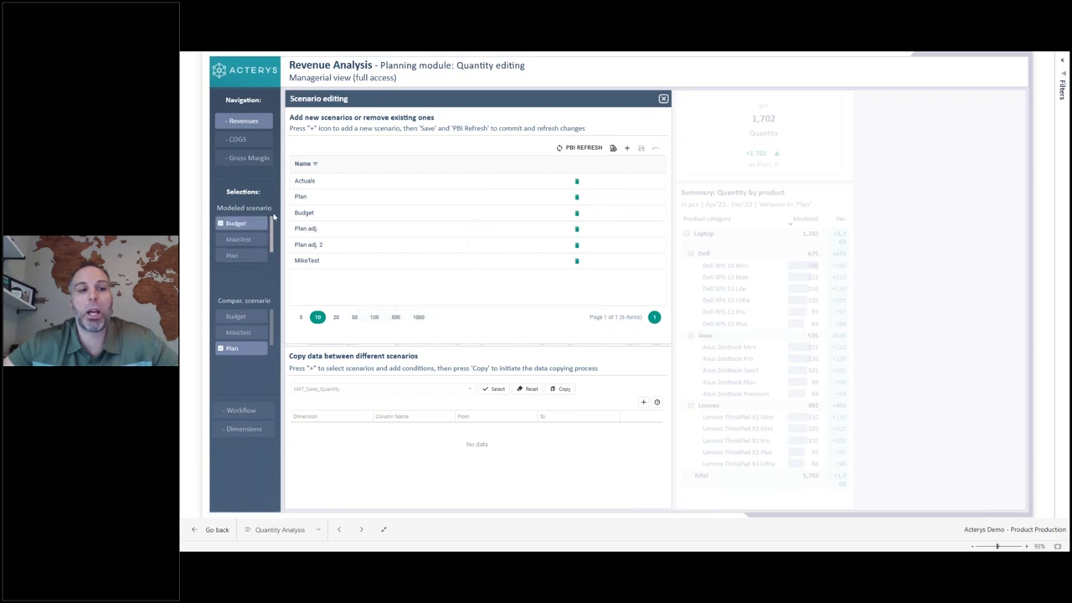
pyautogui.click(663, 100)
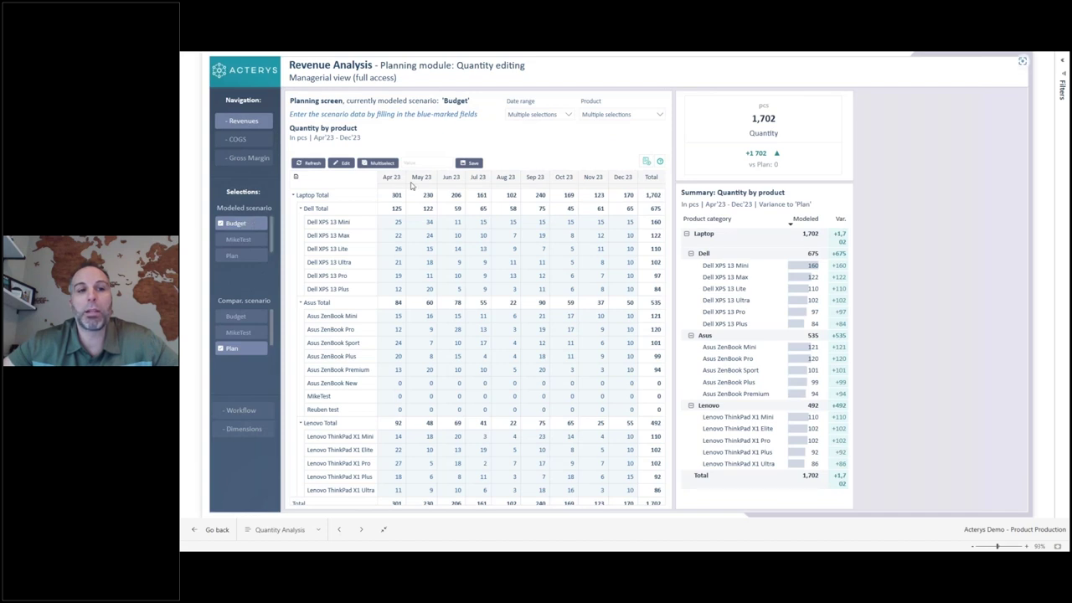
# - Select MikeTest as the modeled scenario and save a copy condition for MKT_DIM_Scenario, column Name, from Budget to MikeTest
pyautogui.click(248, 241)
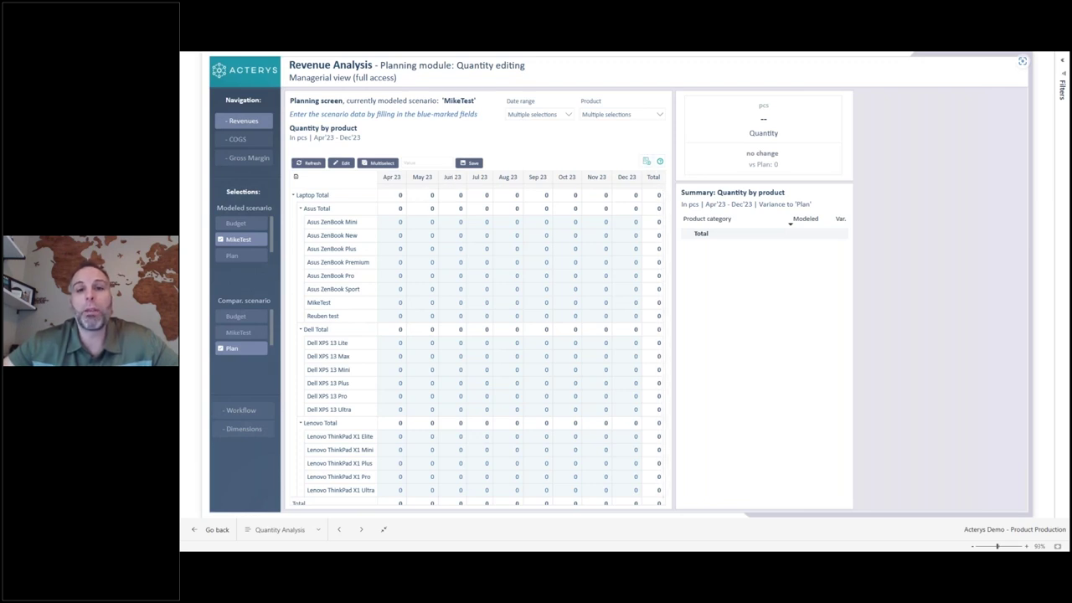
pyautogui.click(648, 163)
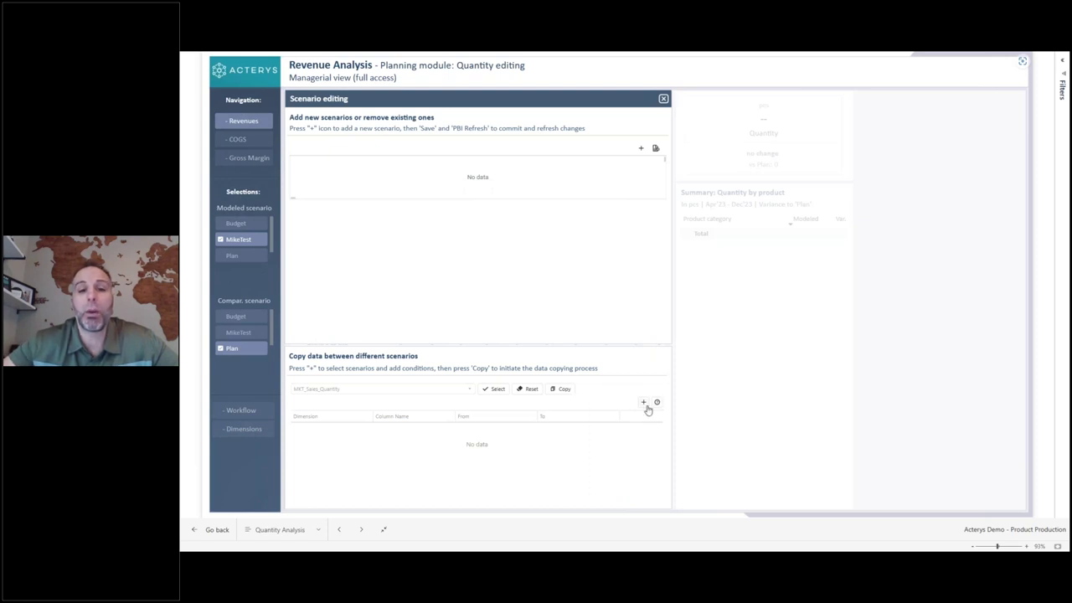
pyautogui.click(644, 403)
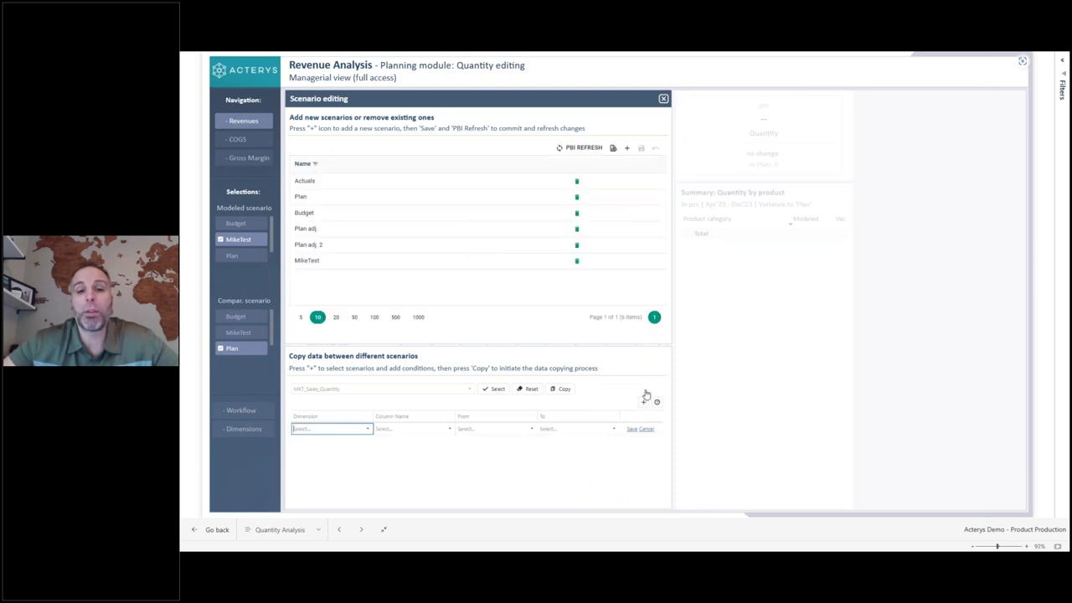
pyautogui.click(366, 430)
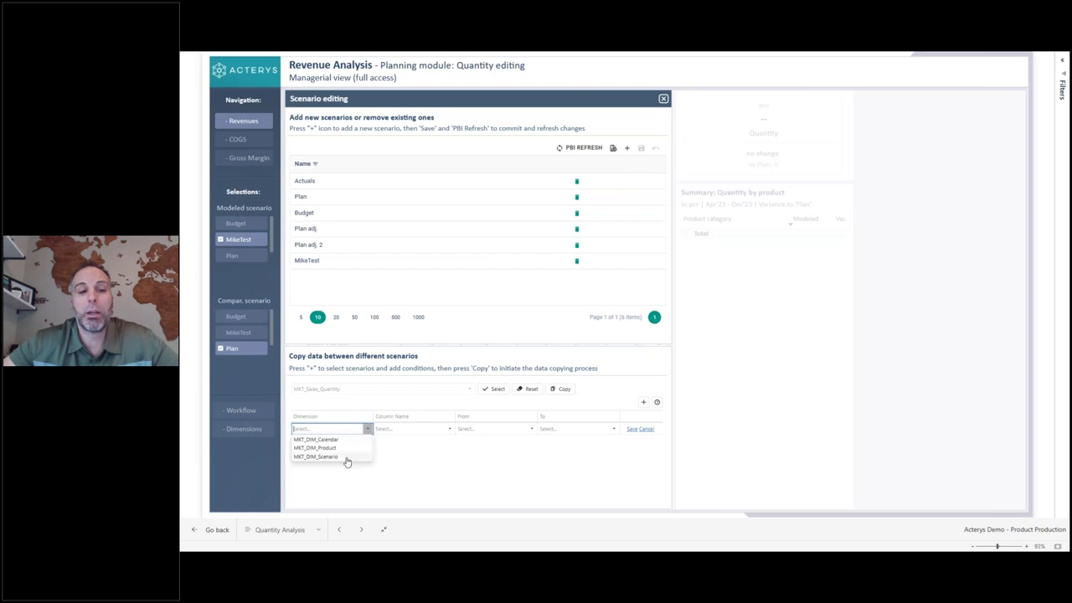
pyautogui.click(347, 455)
pyautogui.click(400, 432)
pyautogui.click(396, 450)
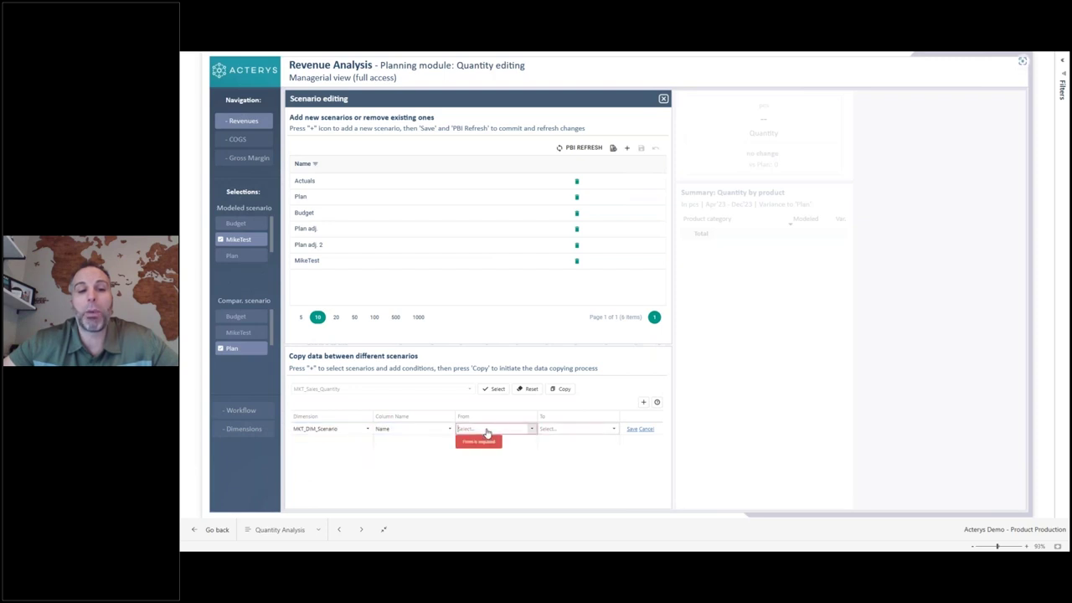
pyautogui.click(486, 429)
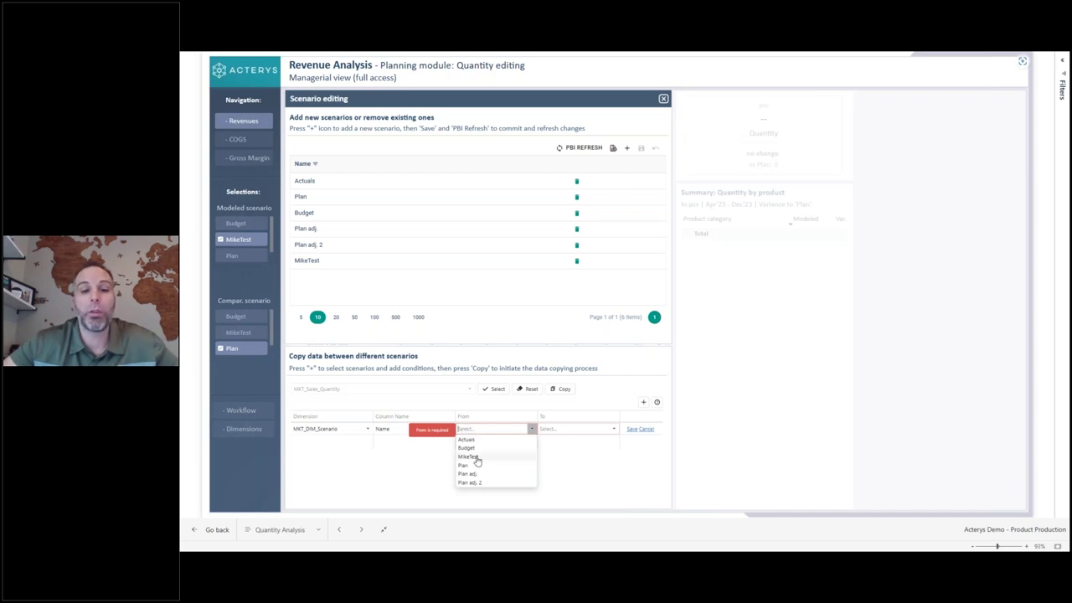
pyautogui.click(484, 449)
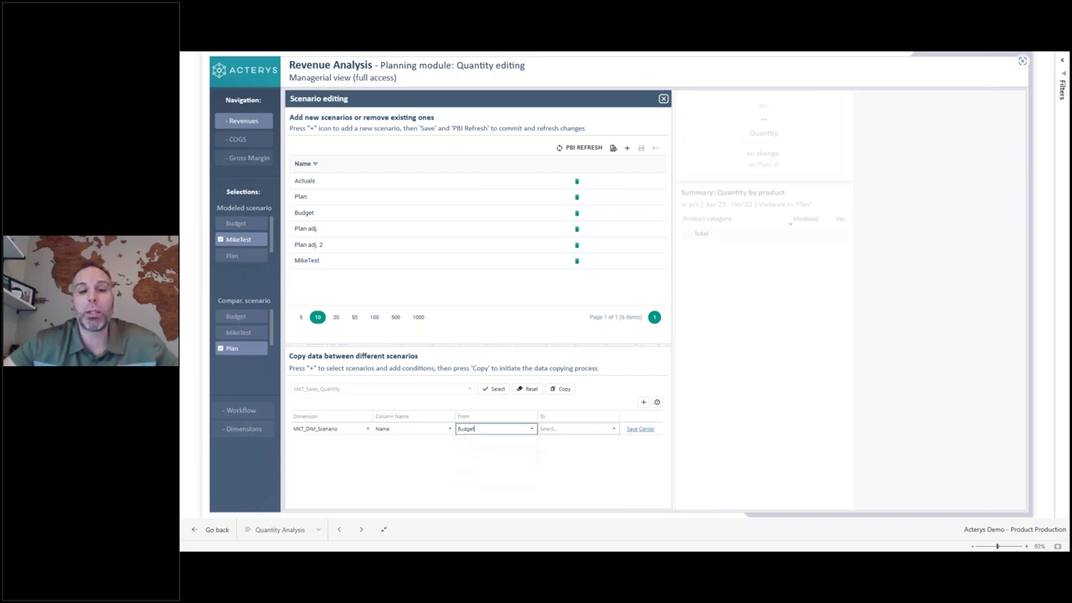
pyautogui.click(582, 430)
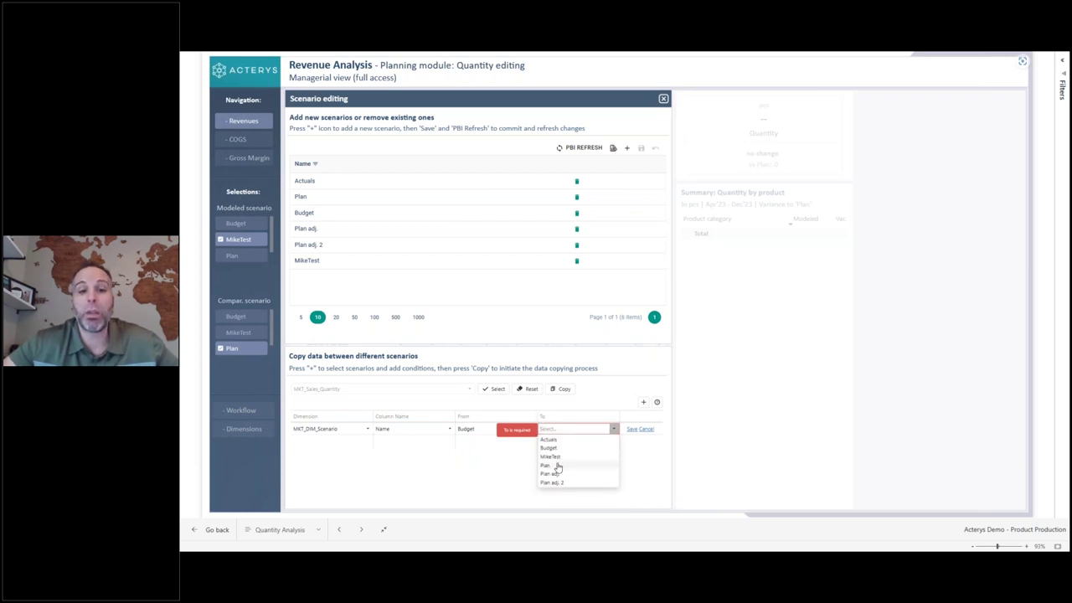
pyautogui.click(586, 457)
pyautogui.click(631, 430)
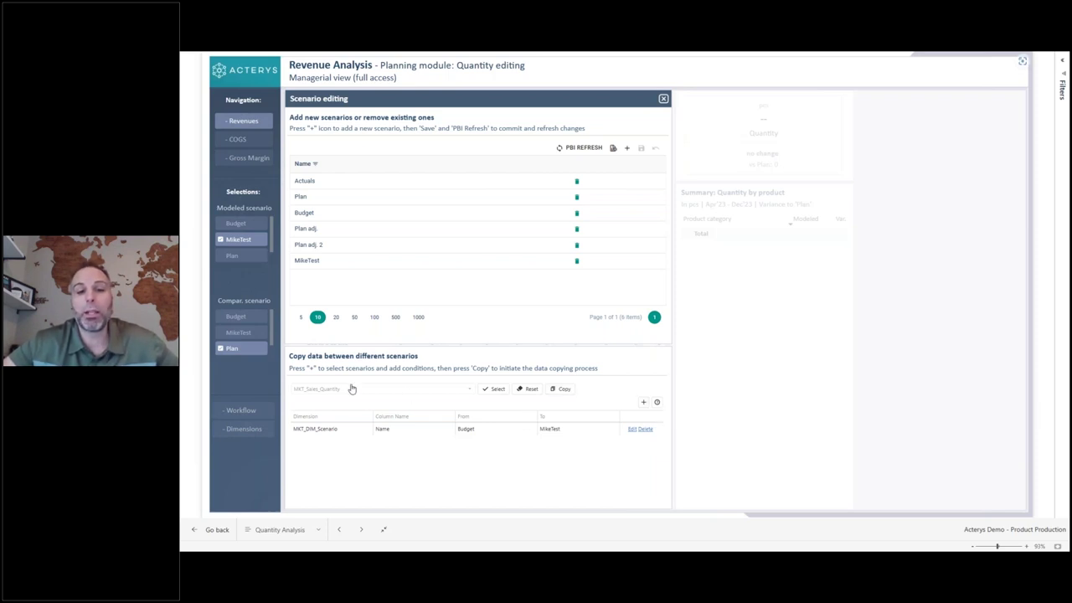
# - Copy the Budget quantity data into MikeTest, refresh the Power BI data and close the scenario editor
pyautogui.click(559, 389)
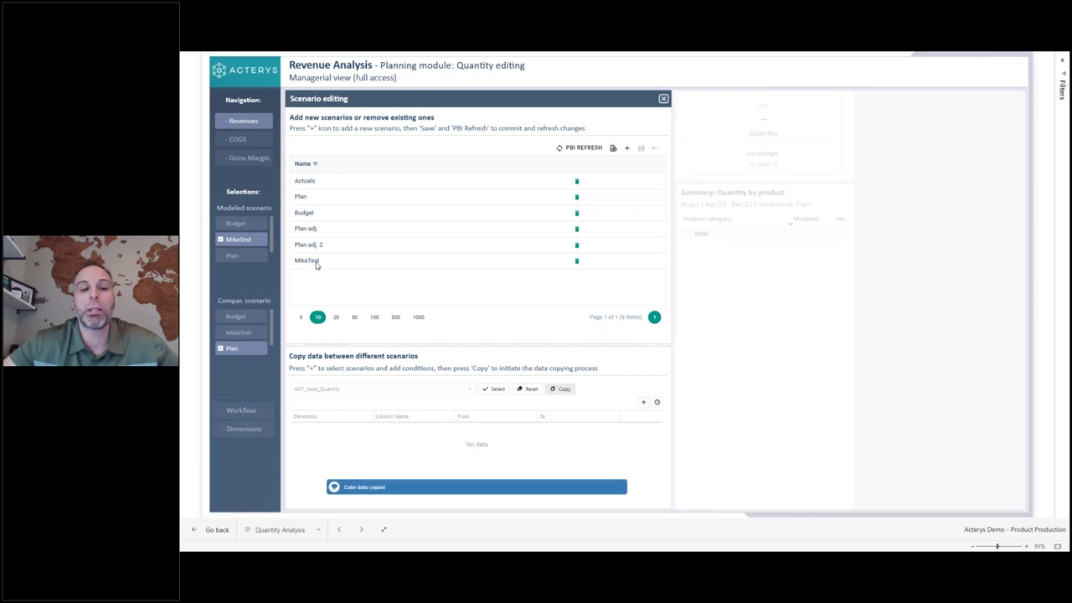
pyautogui.click(586, 148)
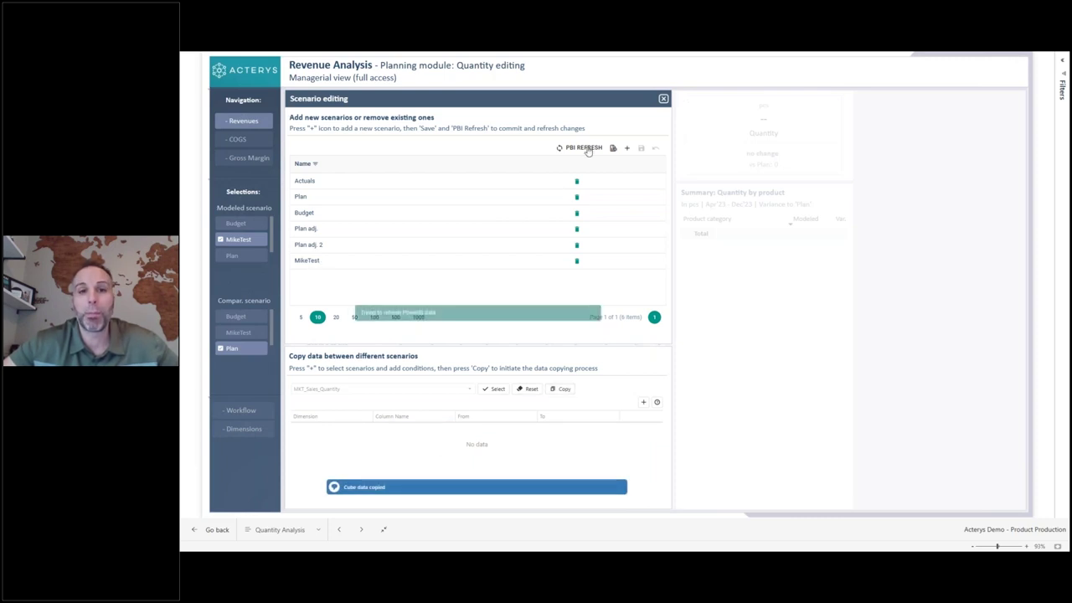
pyautogui.click(662, 98)
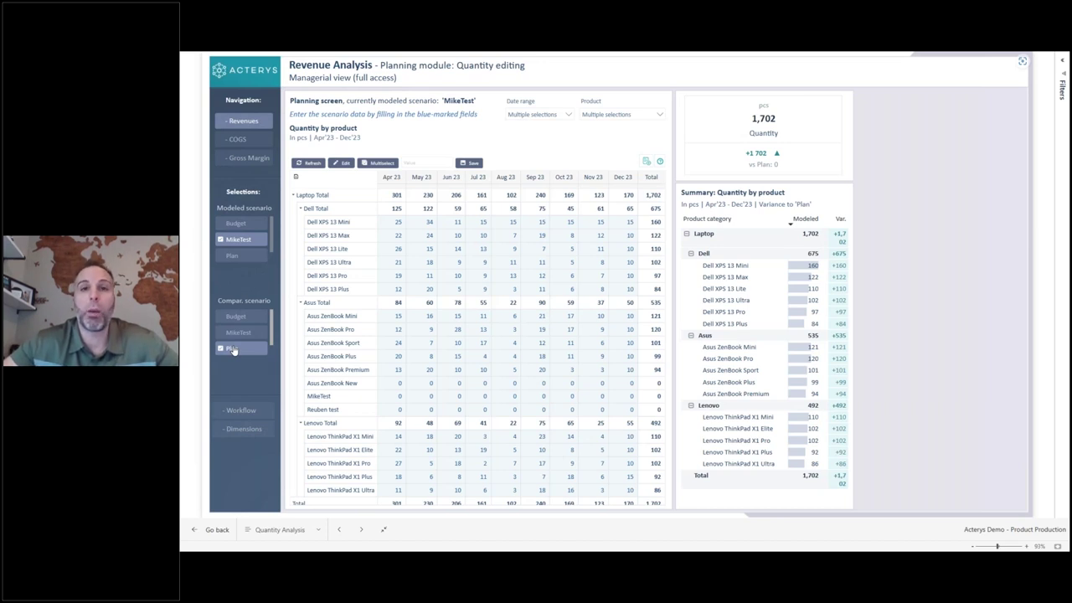
# - In MikeTest, compared with Plan, set the Apr–Dec 23 quantities to 50 for Dell XPS 13 Mini and 45 for Dell XPS 13 Max, and save
pyautogui.click(233, 351)
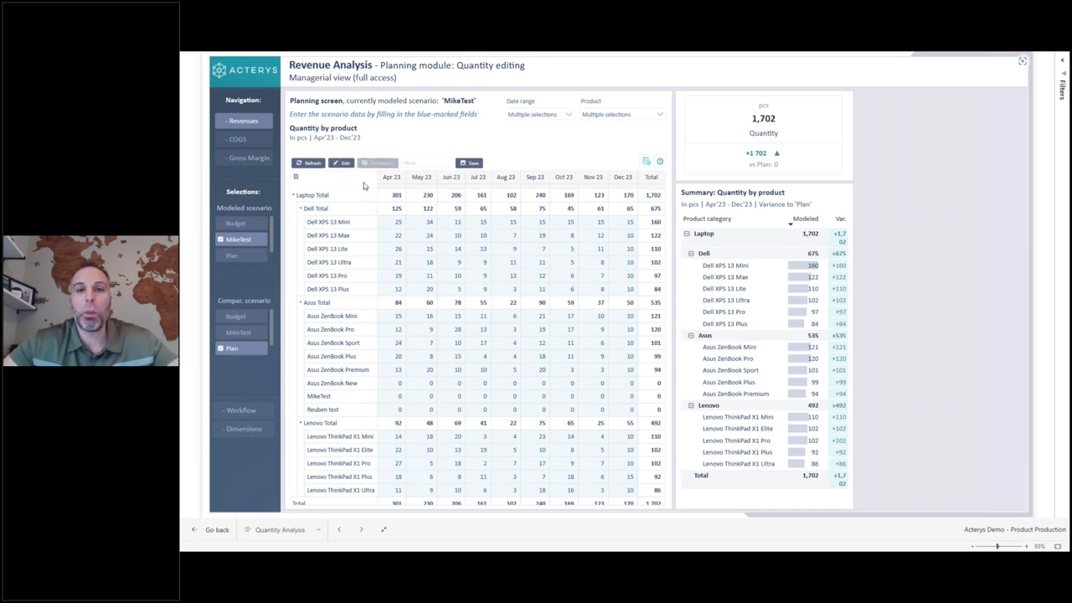
pyautogui.click(343, 167)
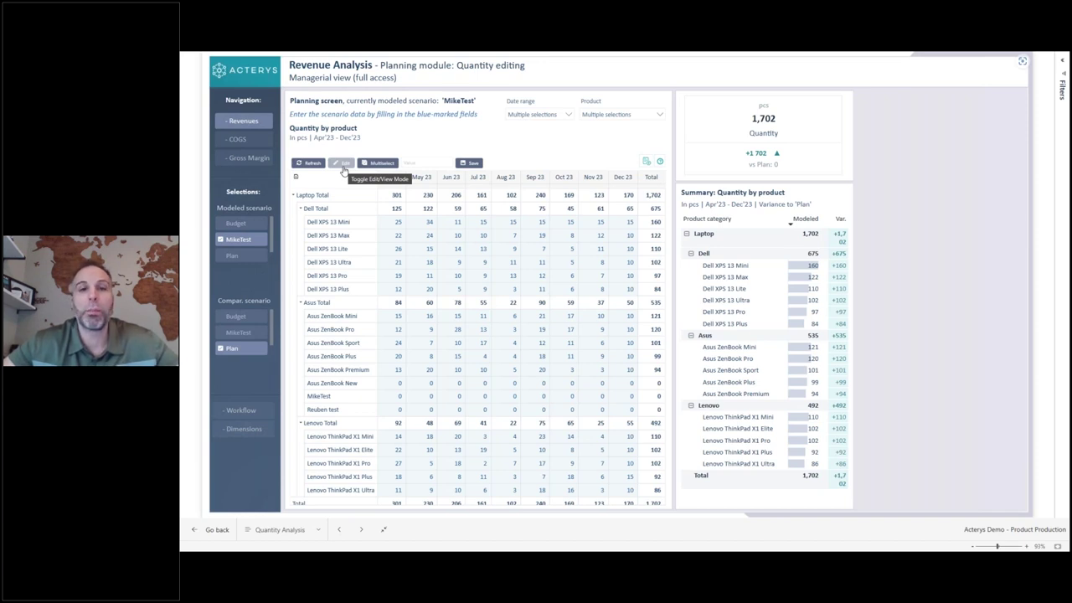
pyautogui.click(343, 168)
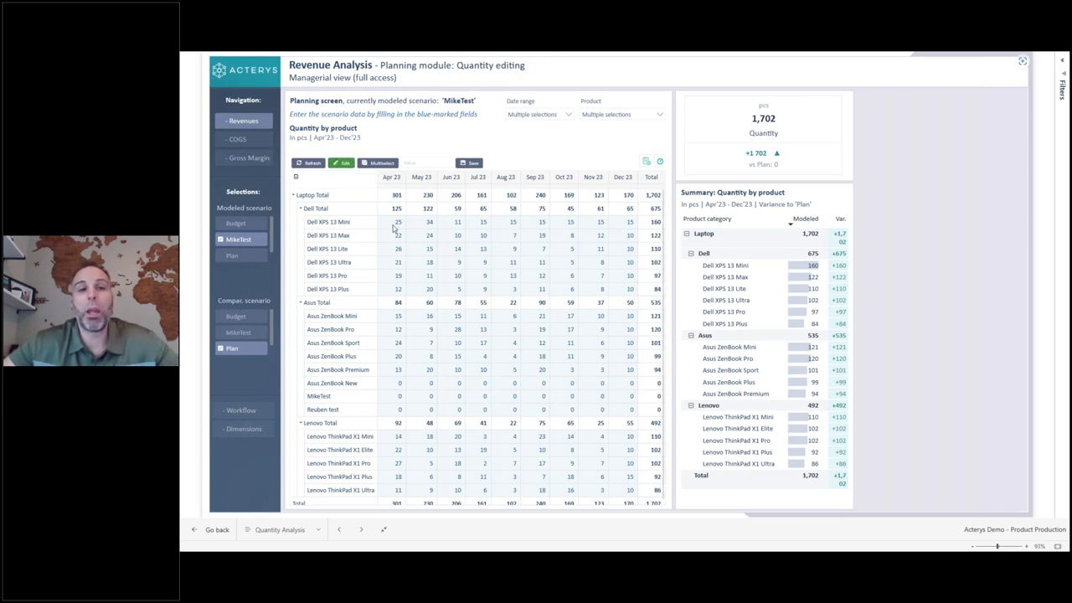
pyautogui.click(397, 222)
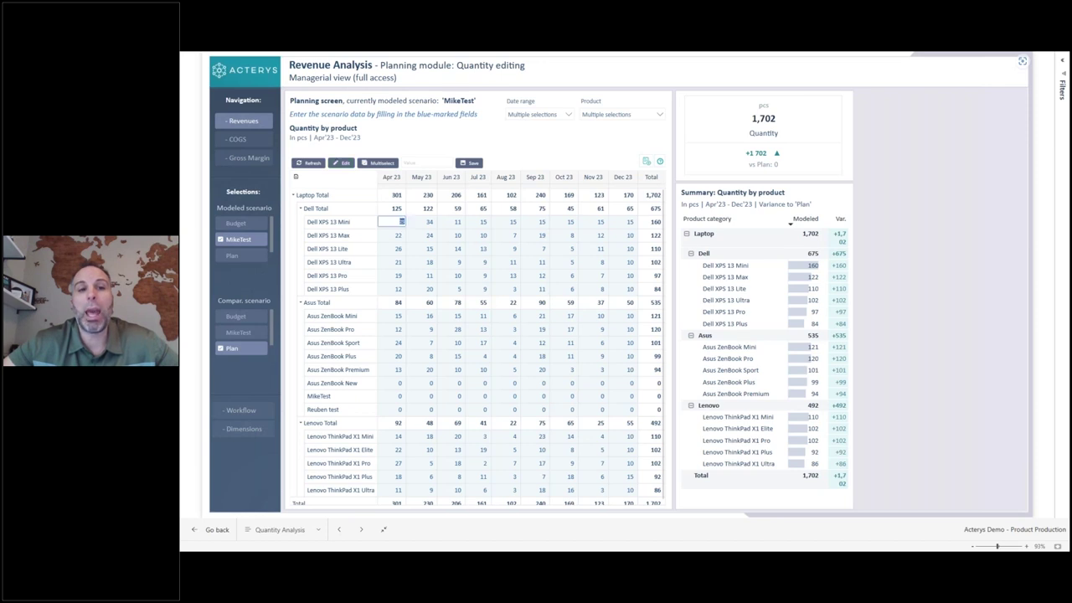
pyautogui.write('50')
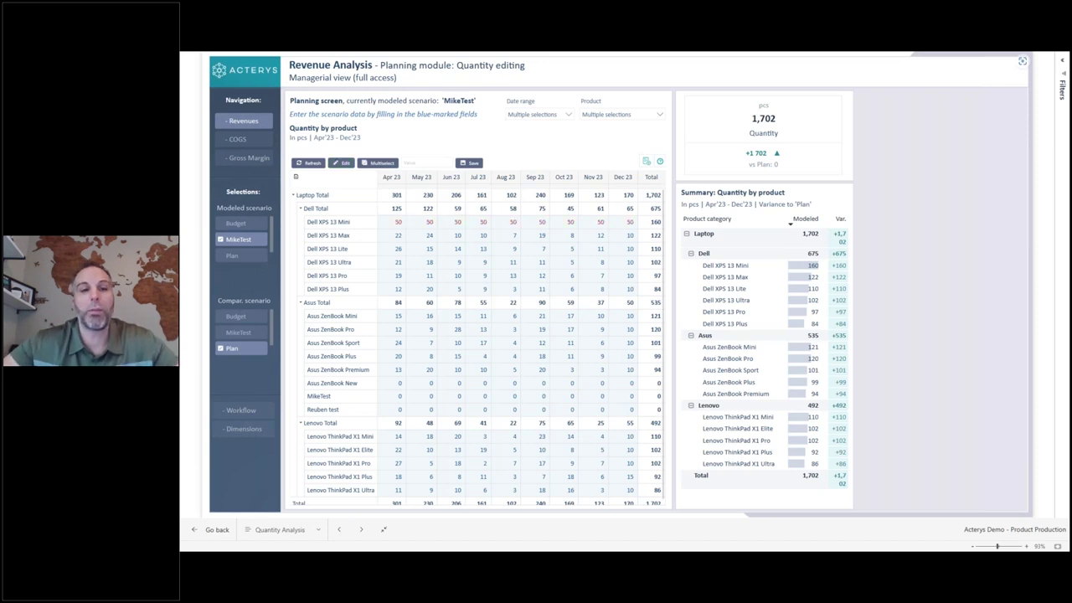
pyautogui.click(400, 235)
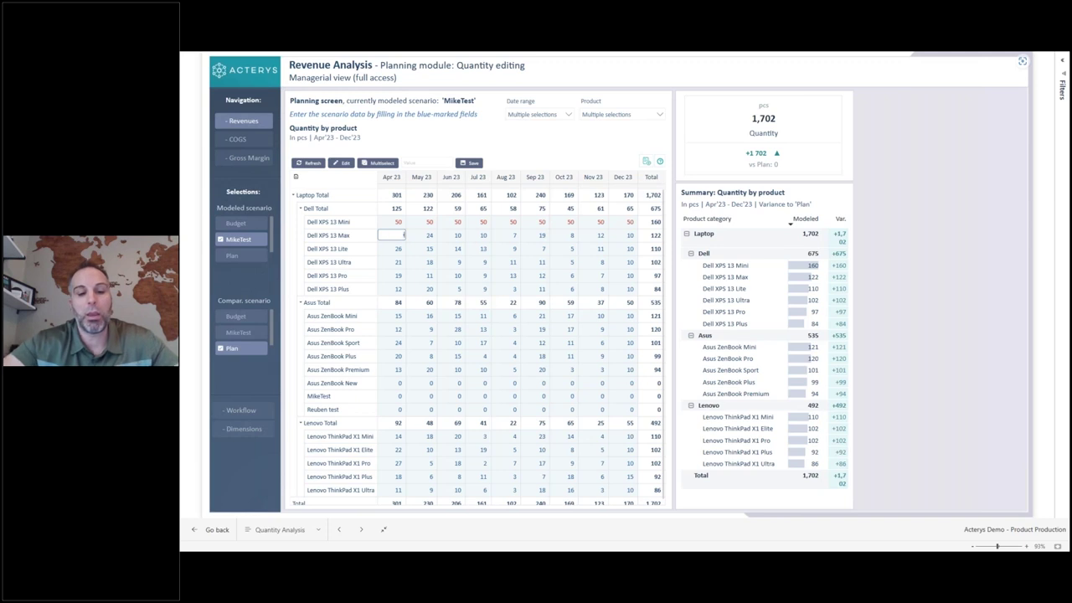
pyautogui.write('45')
pyautogui.press('Return')
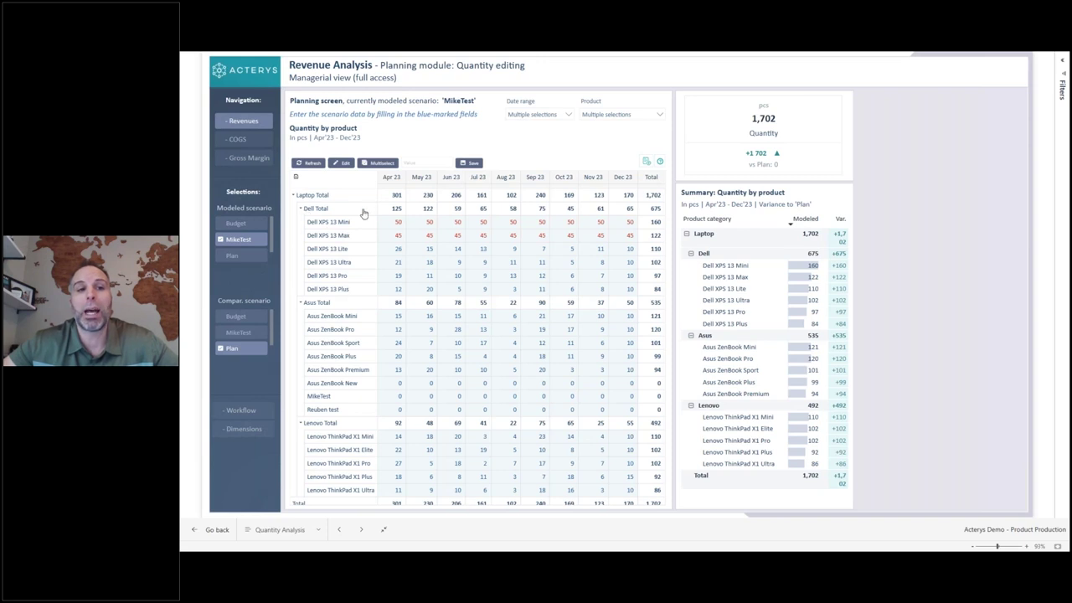
pyautogui.click(470, 163)
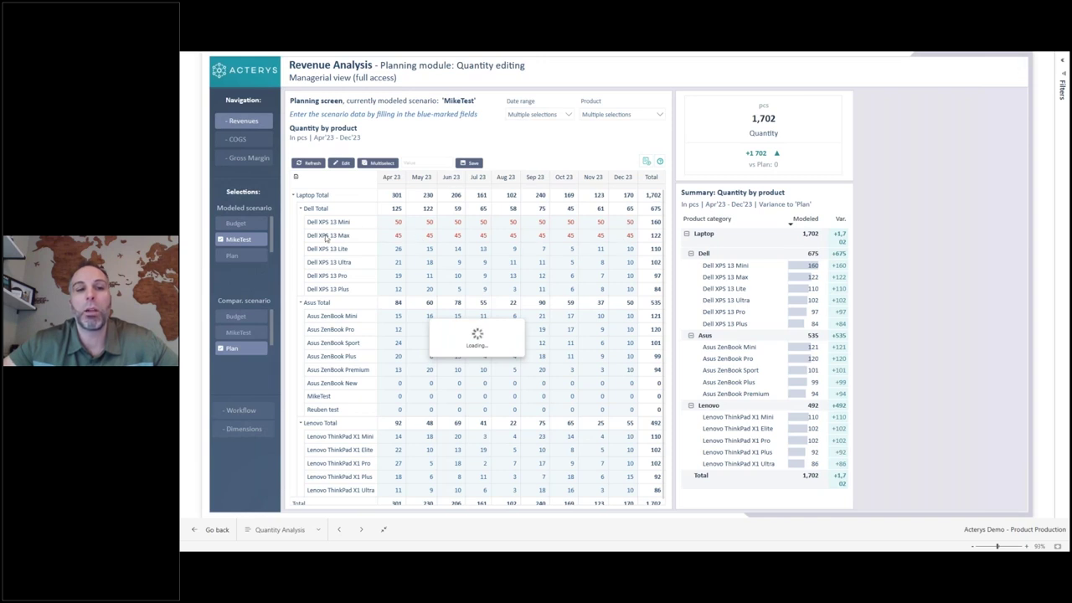
pyautogui.click(475, 165)
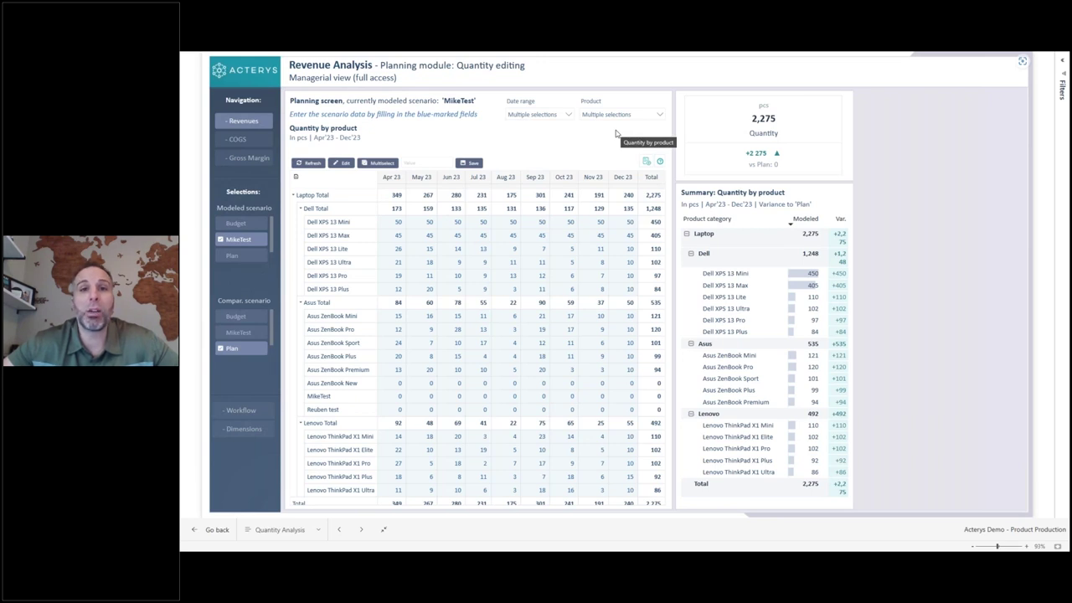
# - Review the product categories and items available in the Product filter
pyautogui.click(662, 119)
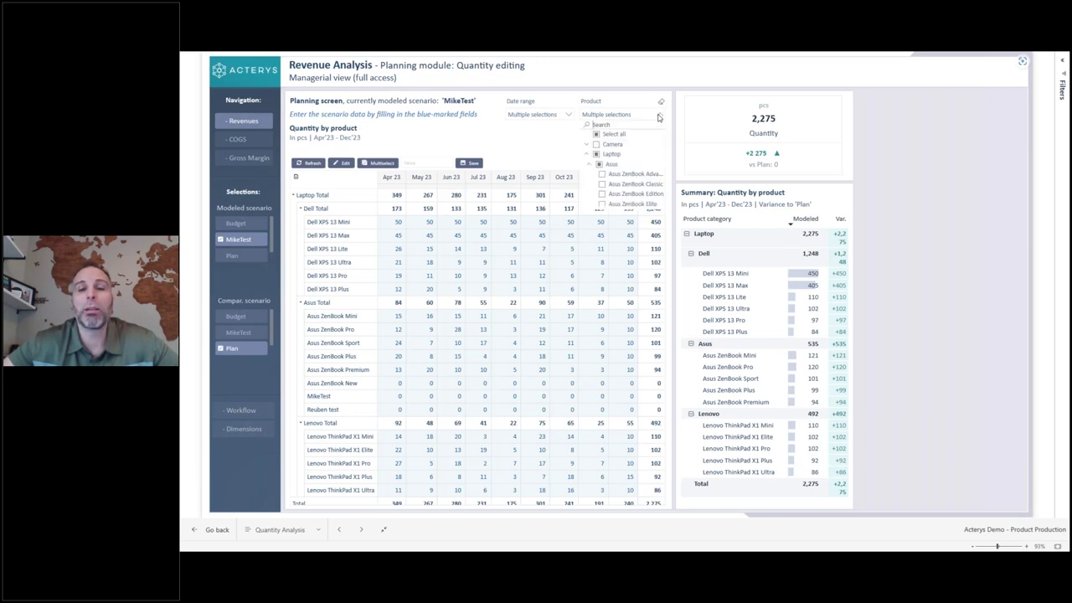
pyautogui.scroll(-5, 618, 187)
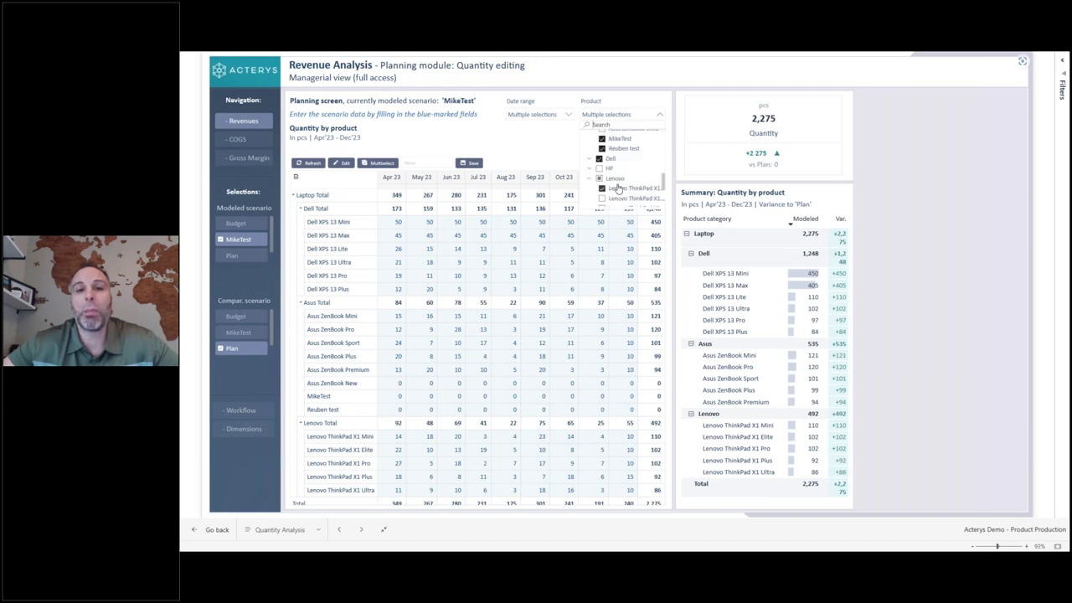
pyautogui.scroll(5, 618, 187)
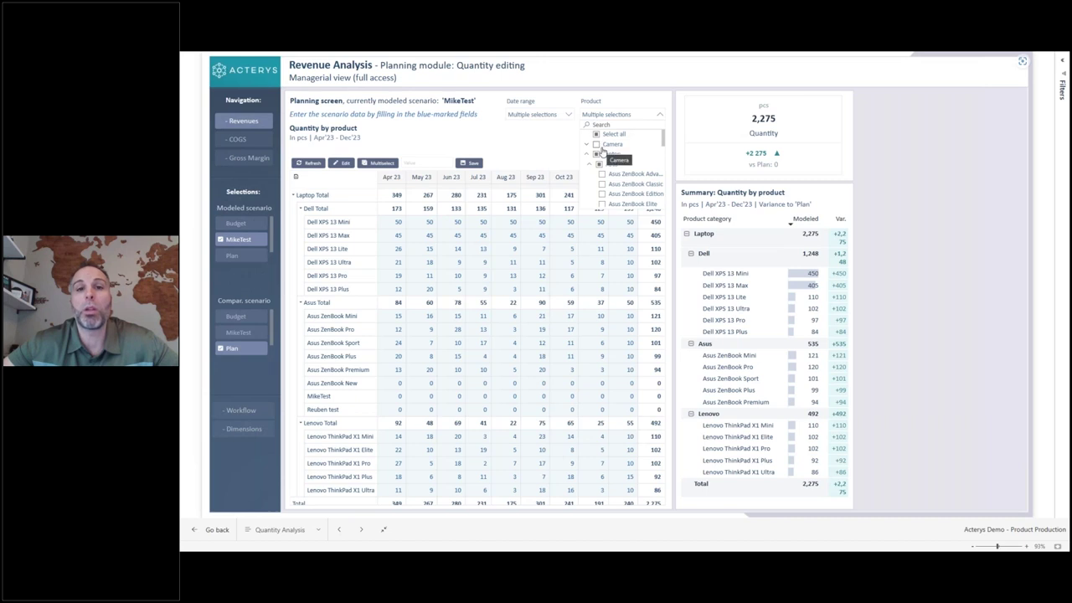
pyautogui.click(553, 153)
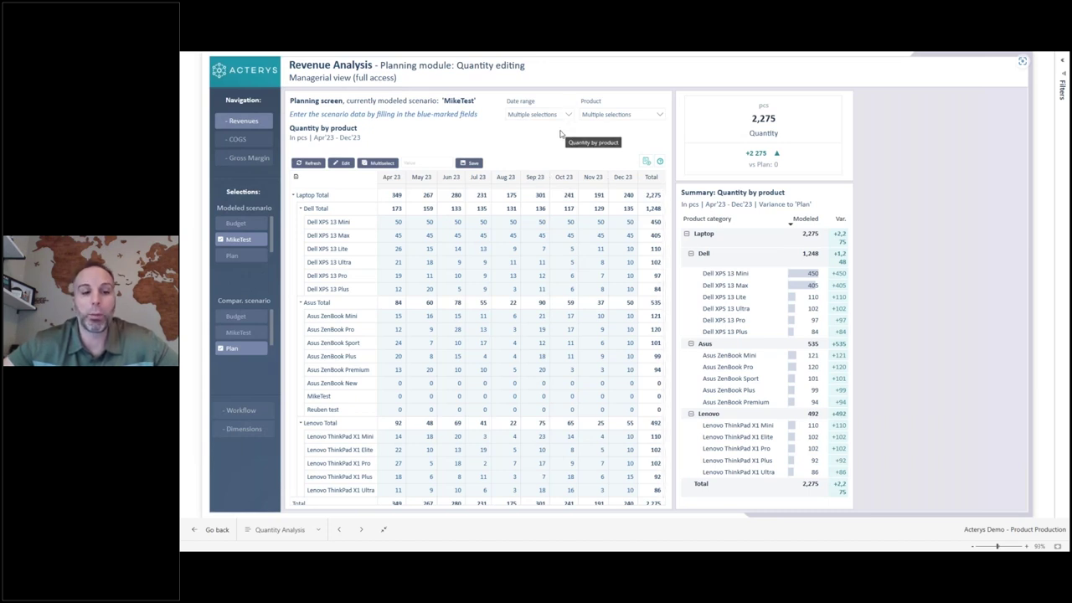
# - On the Quantity Analysis V2 page, compare modeled scenario MikeTest with Budget and filter the quantities to Dell XPS 13 Mini
pyautogui.click(361, 531)
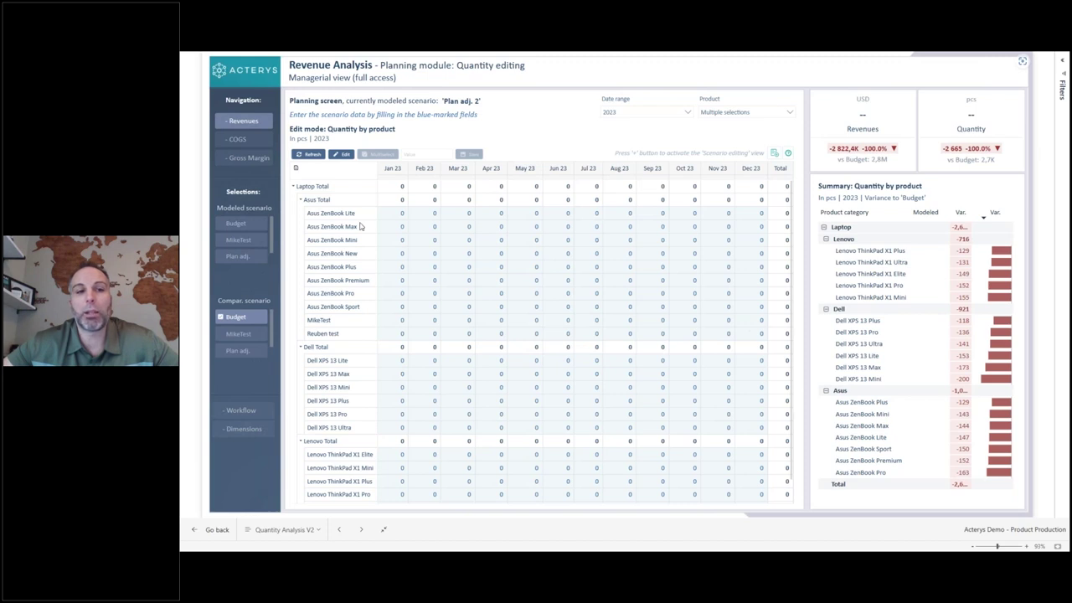
pyautogui.click(245, 241)
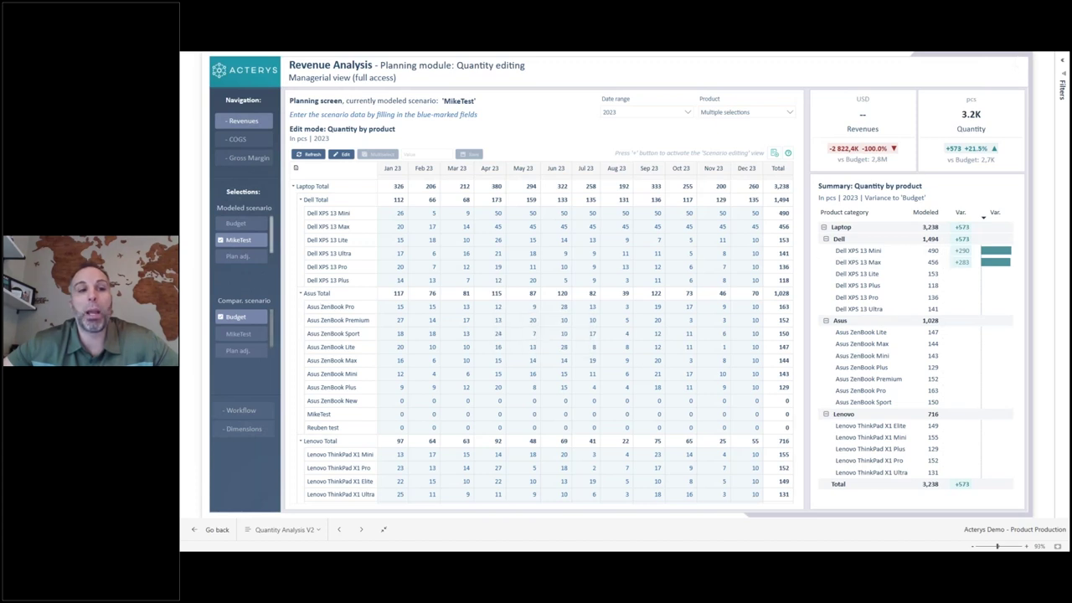
pyautogui.click(237, 316)
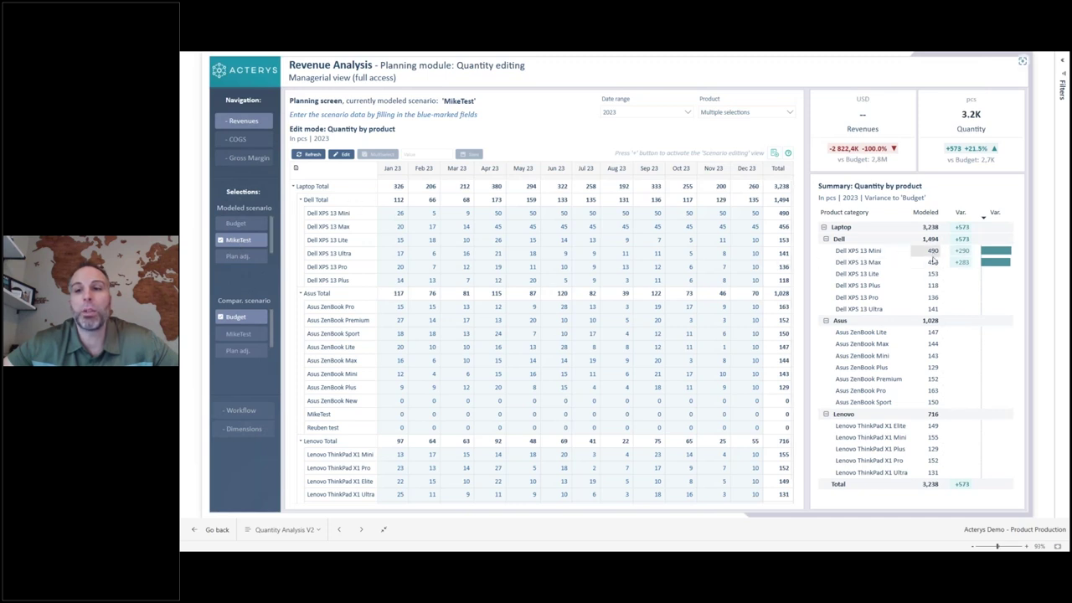
pyautogui.click(893, 253)
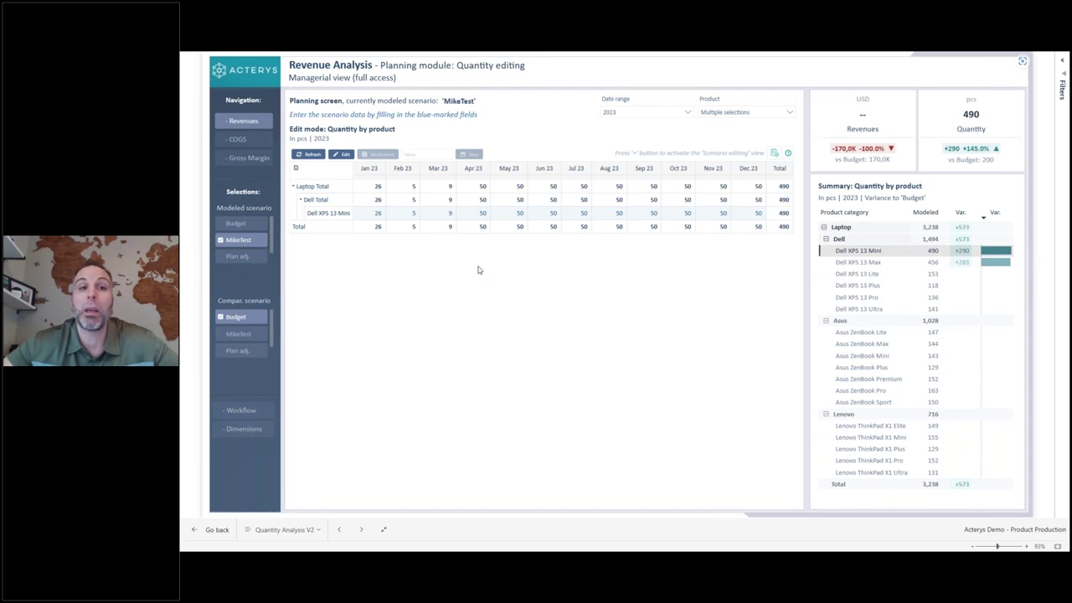
# - On the Add New Products page, copy Asus ZenBook Pro as a new product named Mike Product, save it and refresh the Power BI data
pyautogui.click(361, 530)
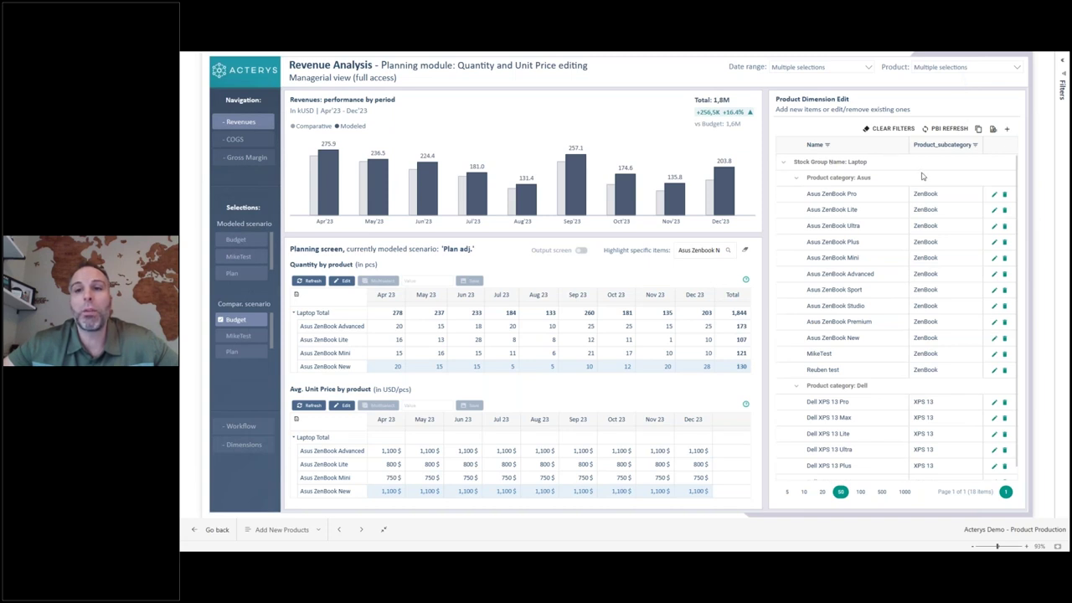
pyautogui.click(885, 194)
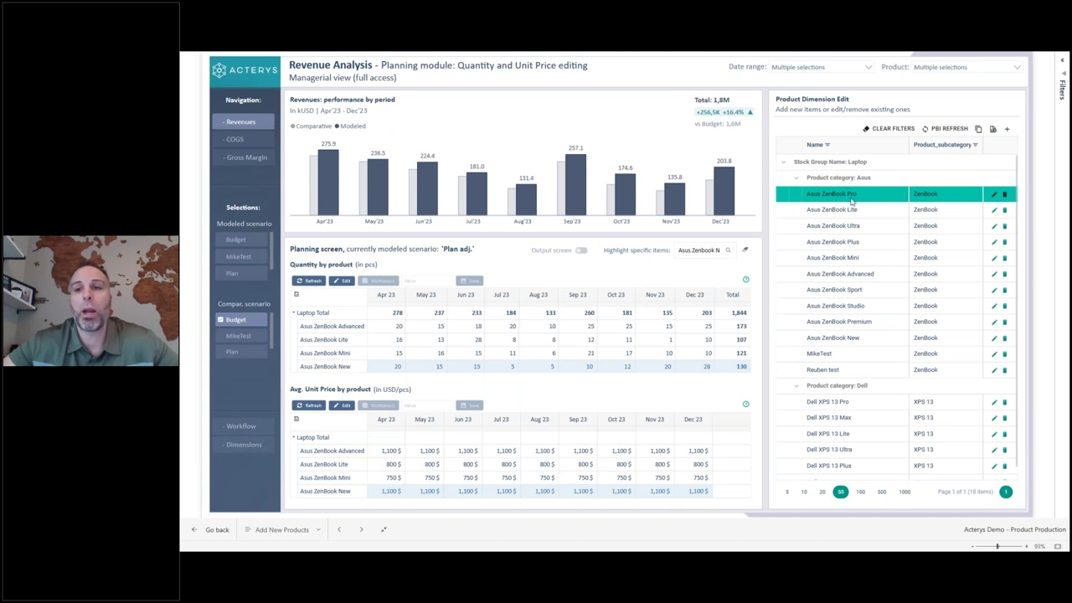
pyautogui.click(978, 129)
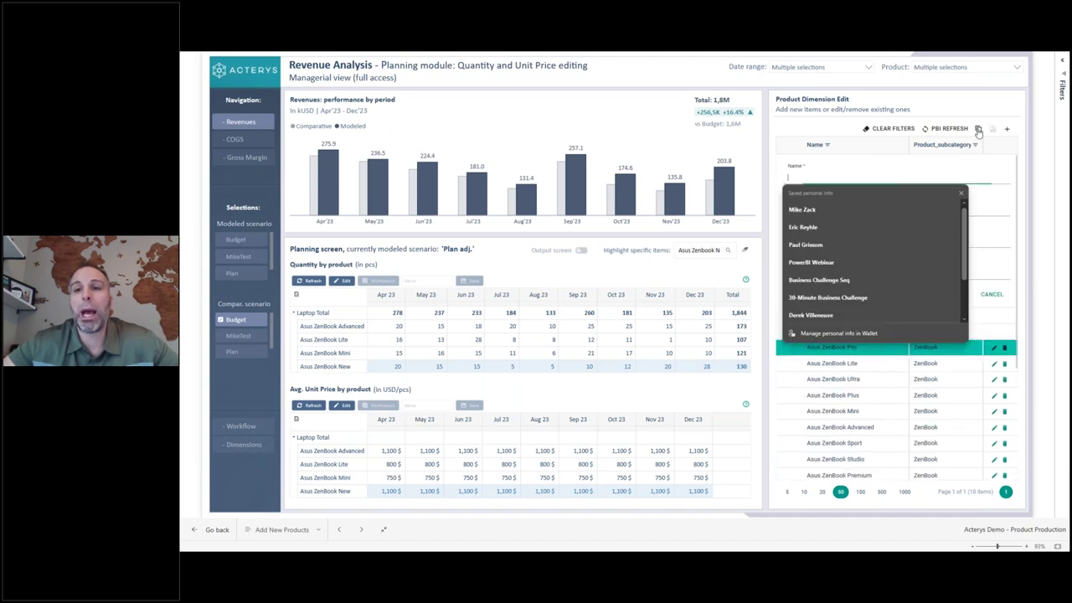
pyautogui.click(962, 193)
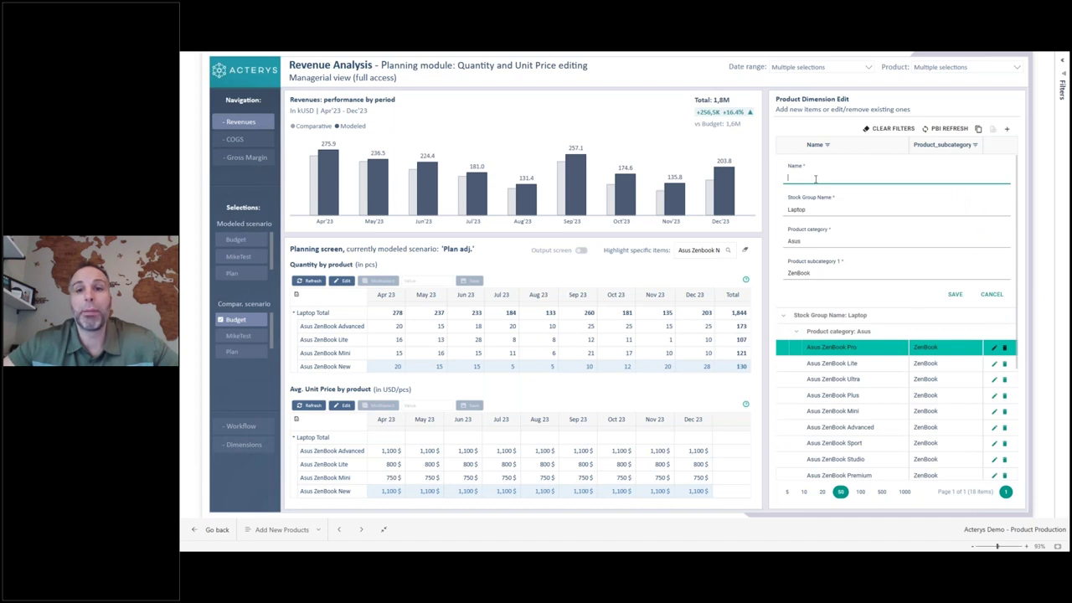
pyautogui.write('Mike')
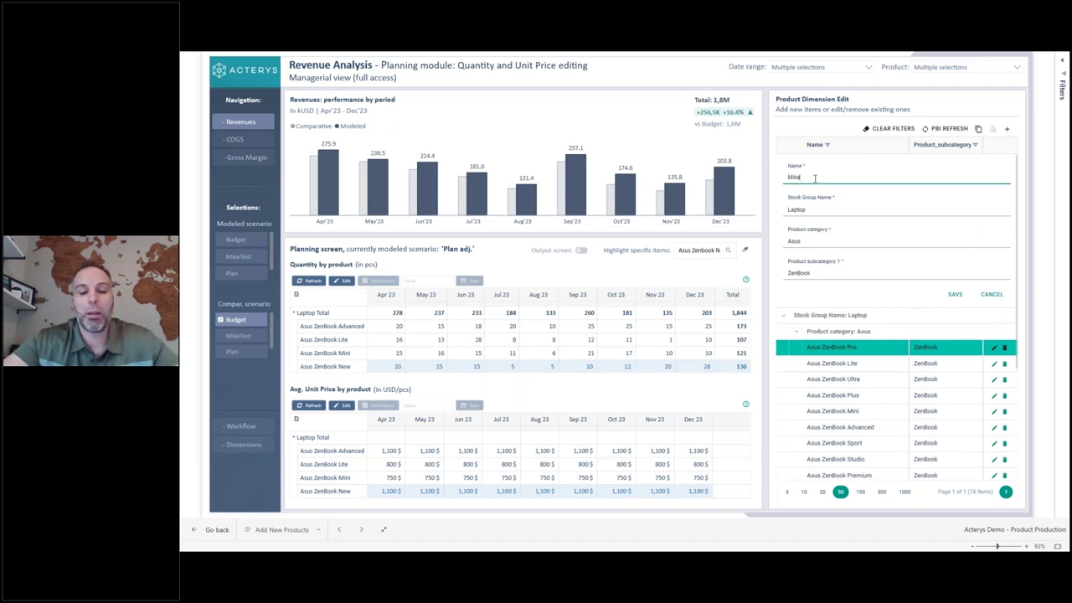
pyautogui.write(' Produ')
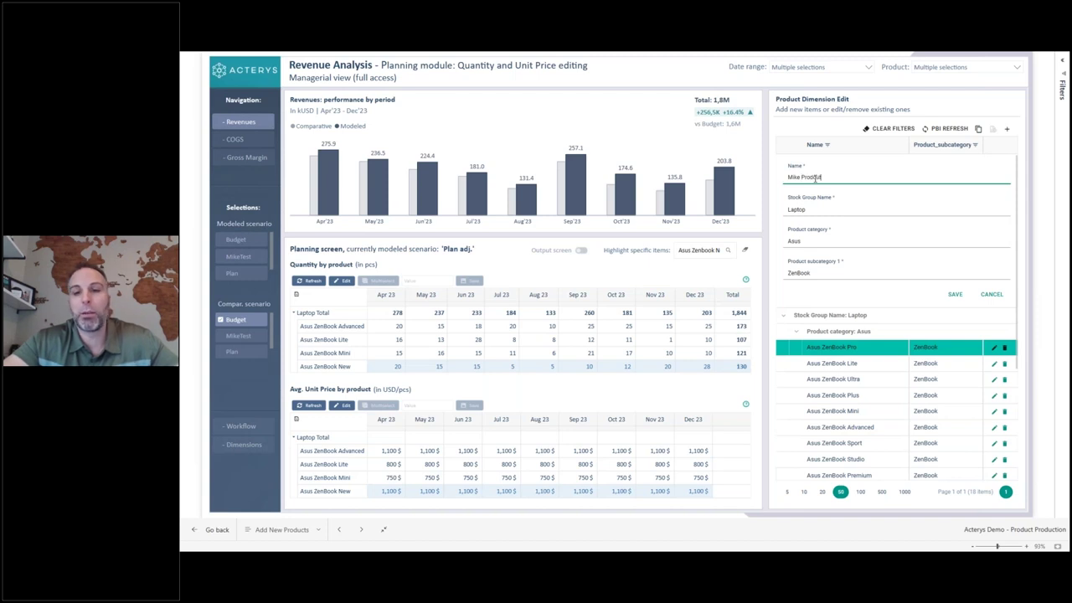
pyautogui.write('ct')
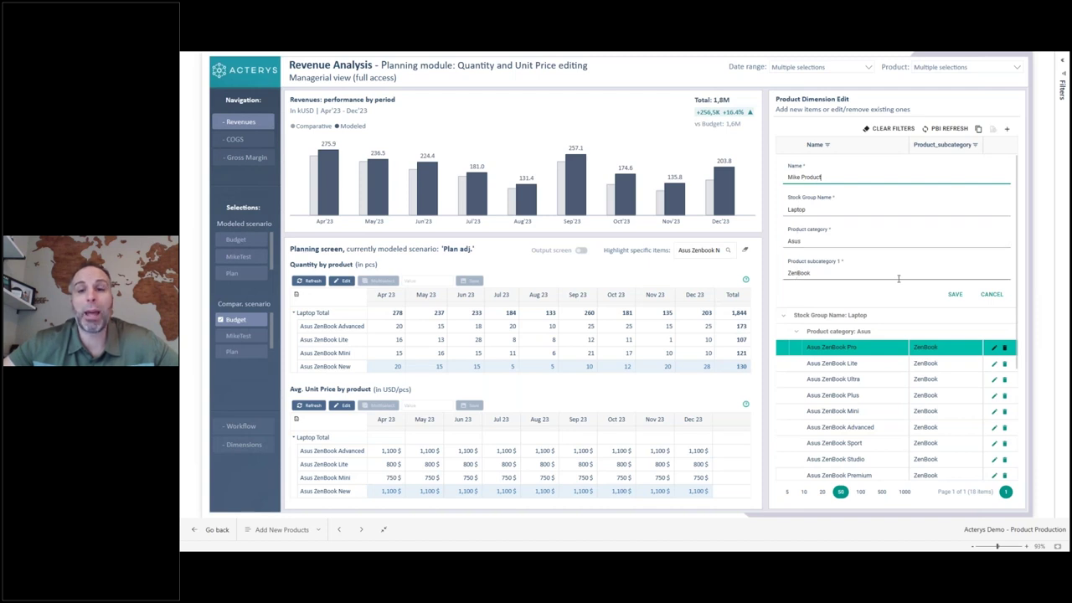
pyautogui.click(955, 293)
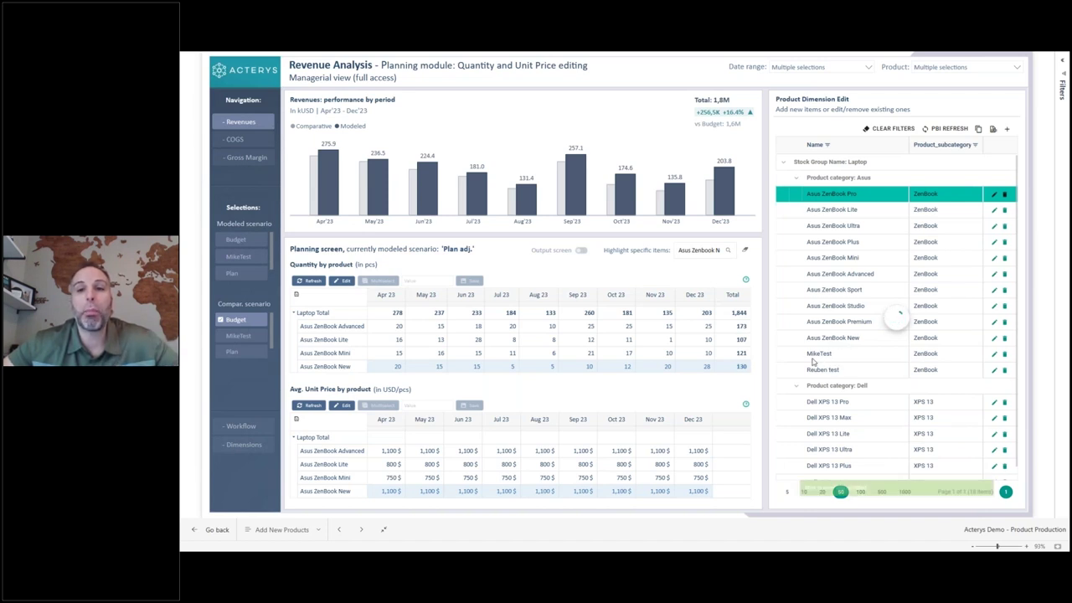
pyautogui.click(938, 130)
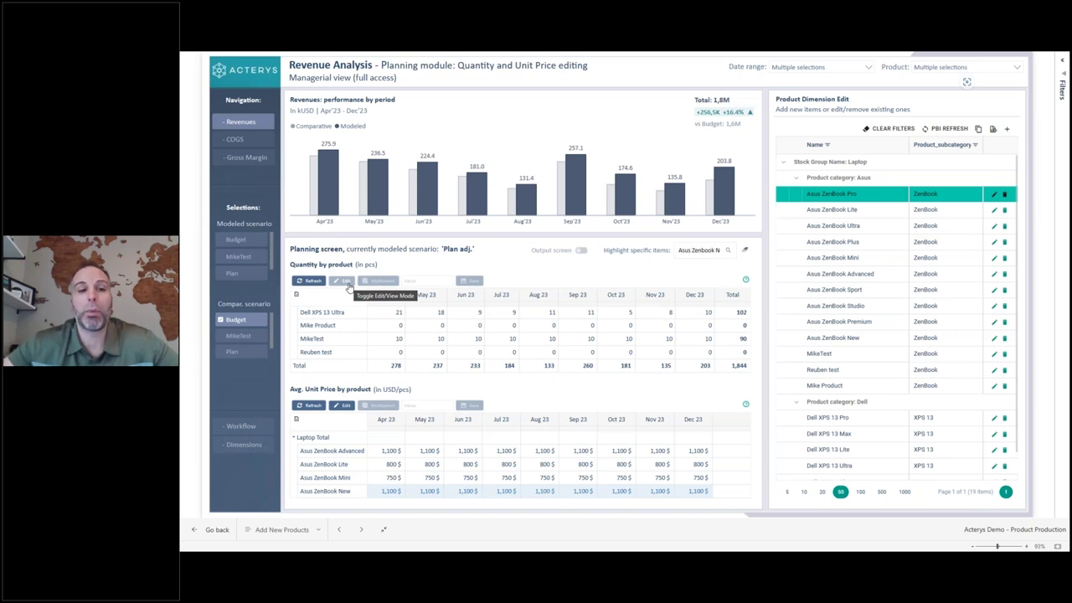
# - Set the quantity of Mike Product to 500 pcs for each month from Apr 23 to Dec 23
pyautogui.click(345, 281)
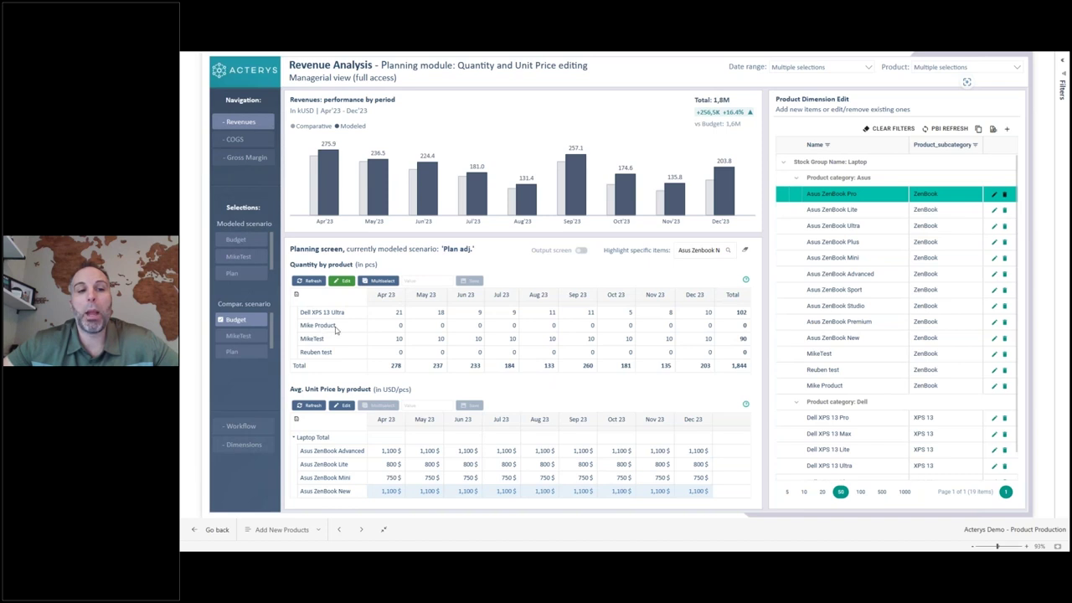
pyautogui.click(395, 327)
pyautogui.write('600')
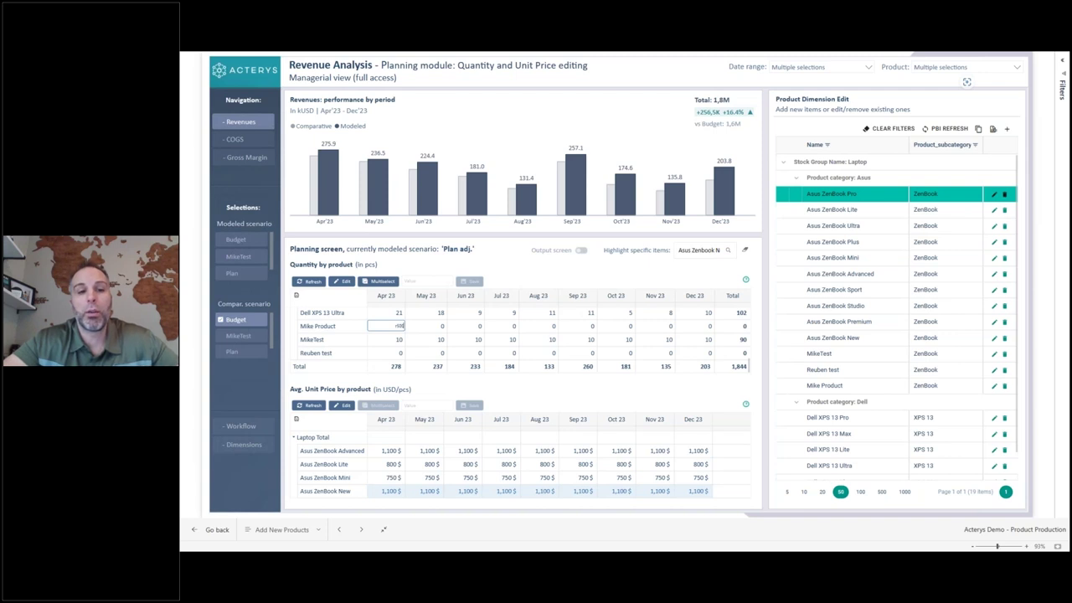
pyautogui.press('Return')
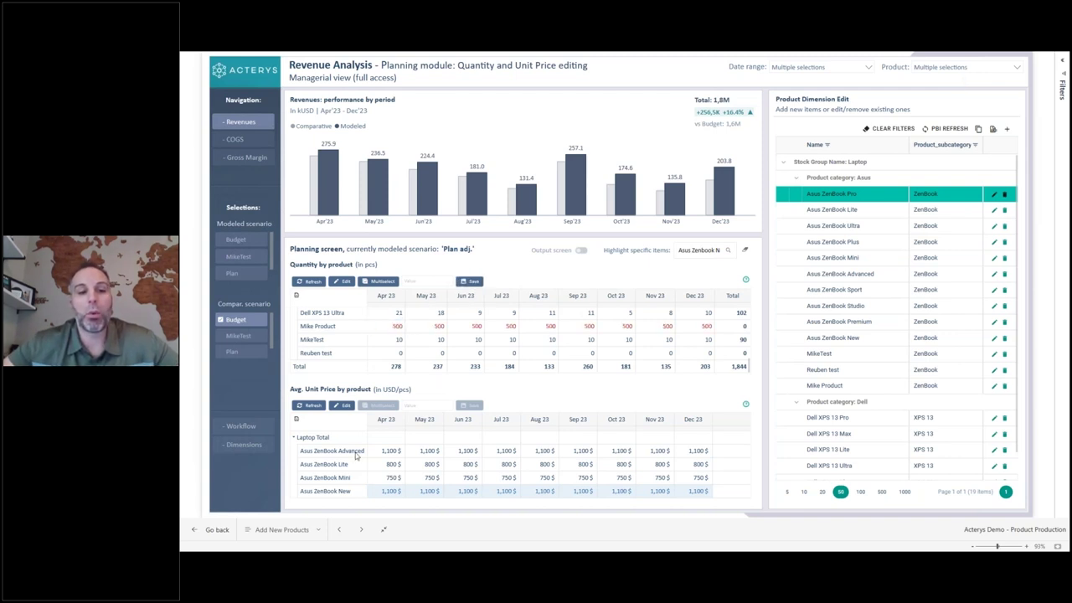
# - Set the average unit price of Mike Product to 450 $ for Apr–Dec 23 and save the quantity and price changes
pyautogui.click(342, 405)
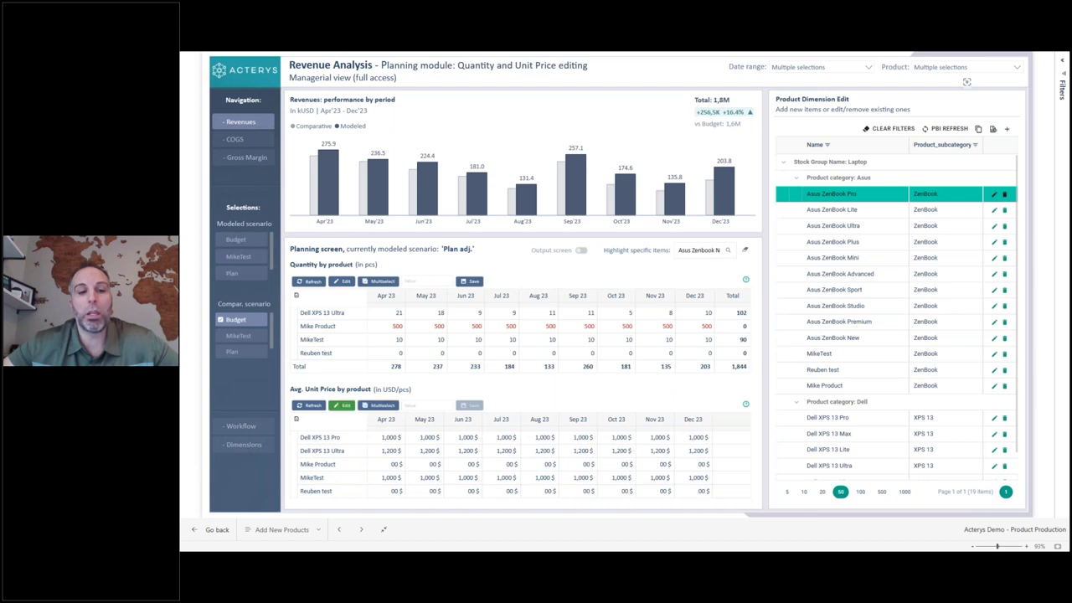
pyautogui.click(388, 465)
pyautogui.write('400')
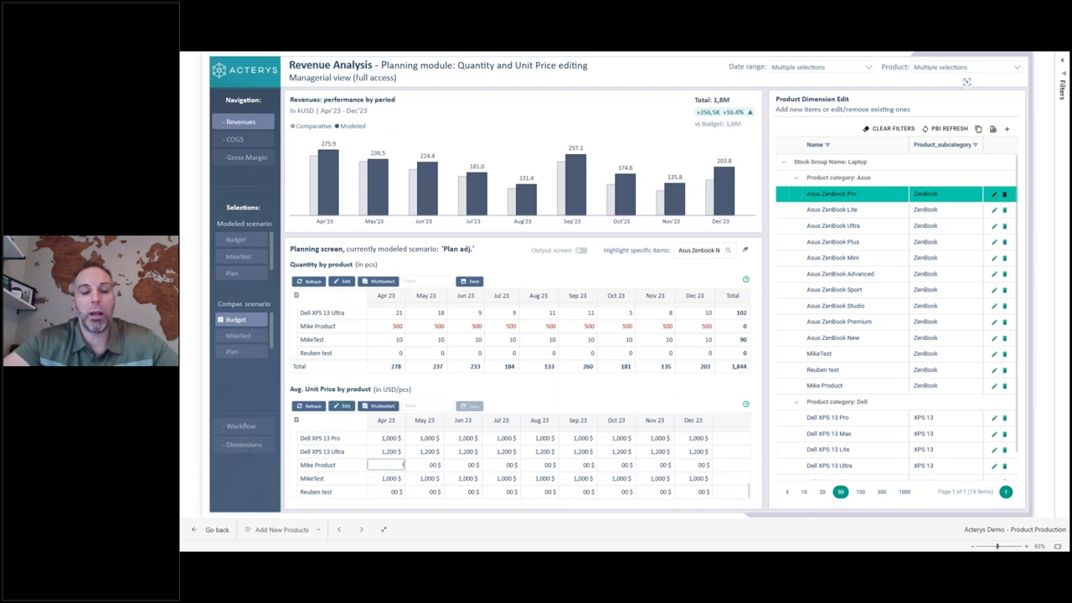
pyautogui.press('Return')
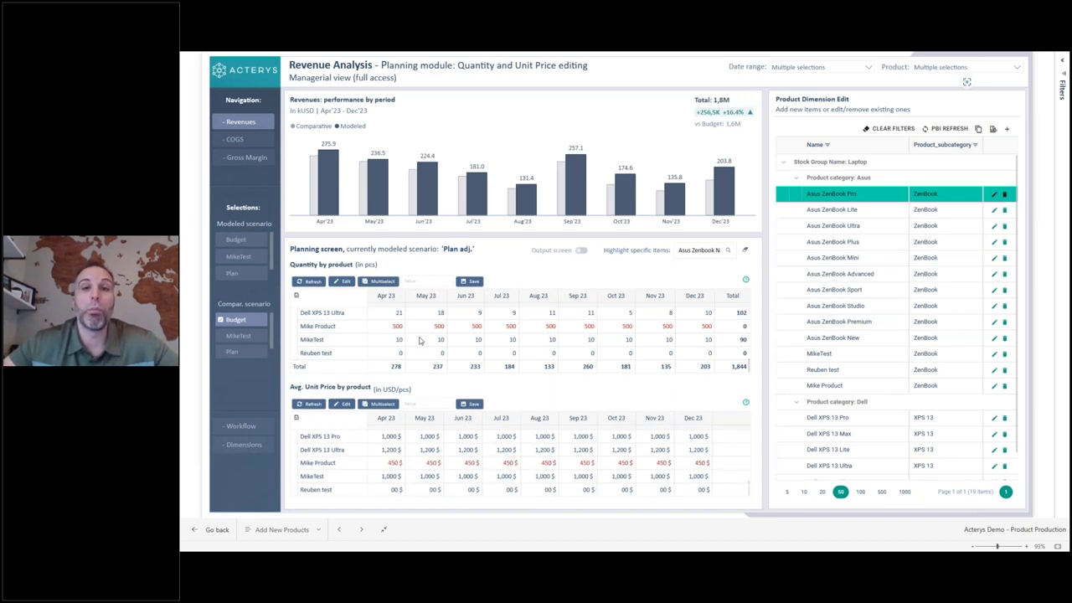
pyautogui.click(467, 297)
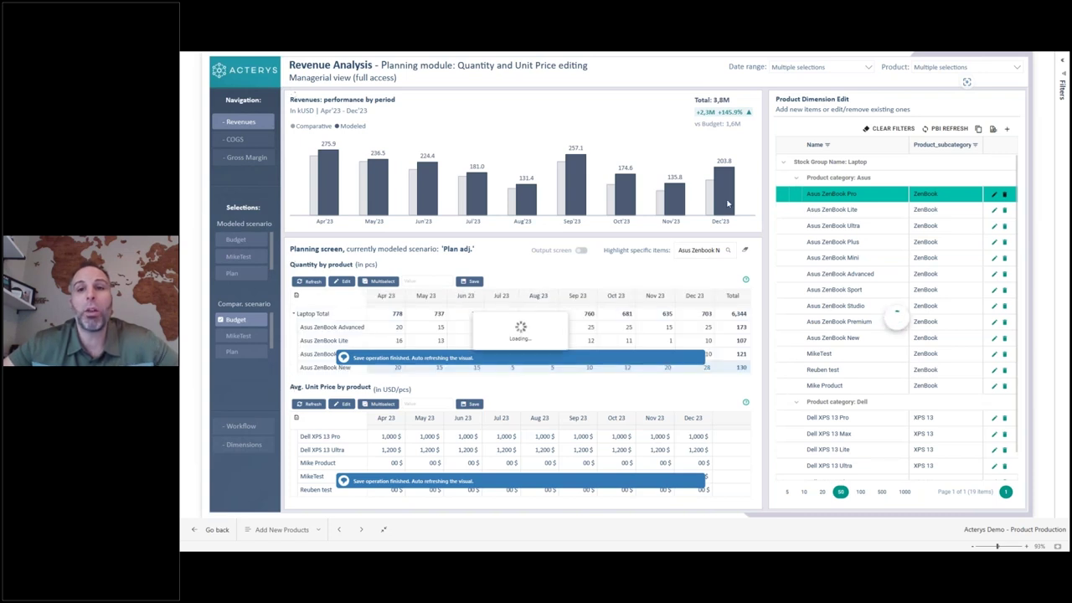
# - Switch from the planning tables to the output screen to view revenues by product for the Plan adj. scenario
pyautogui.click(581, 252)
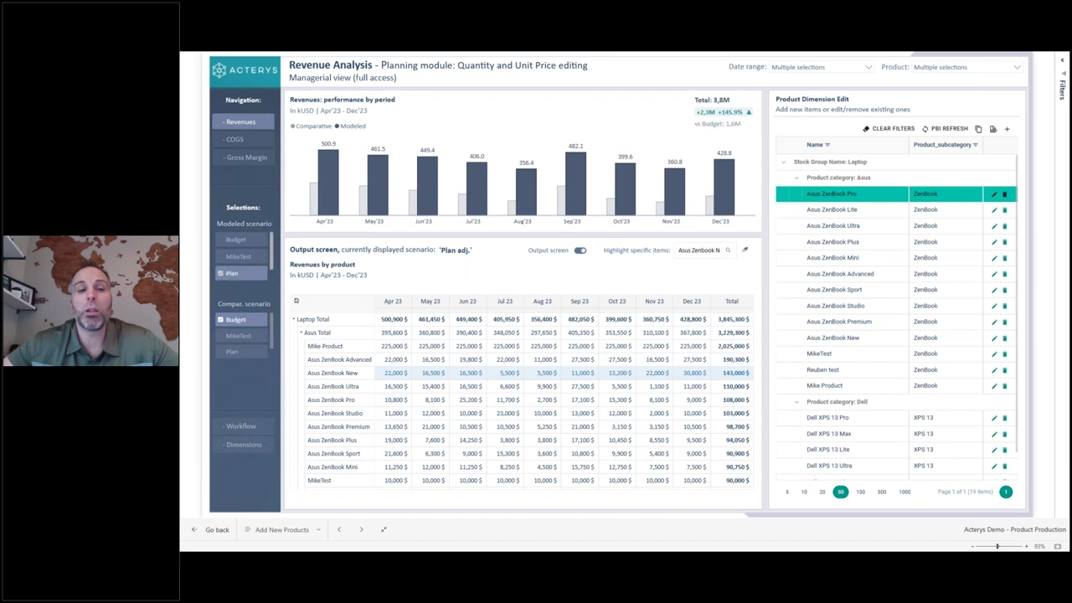
pyautogui.click(236, 240)
pyautogui.click(241, 257)
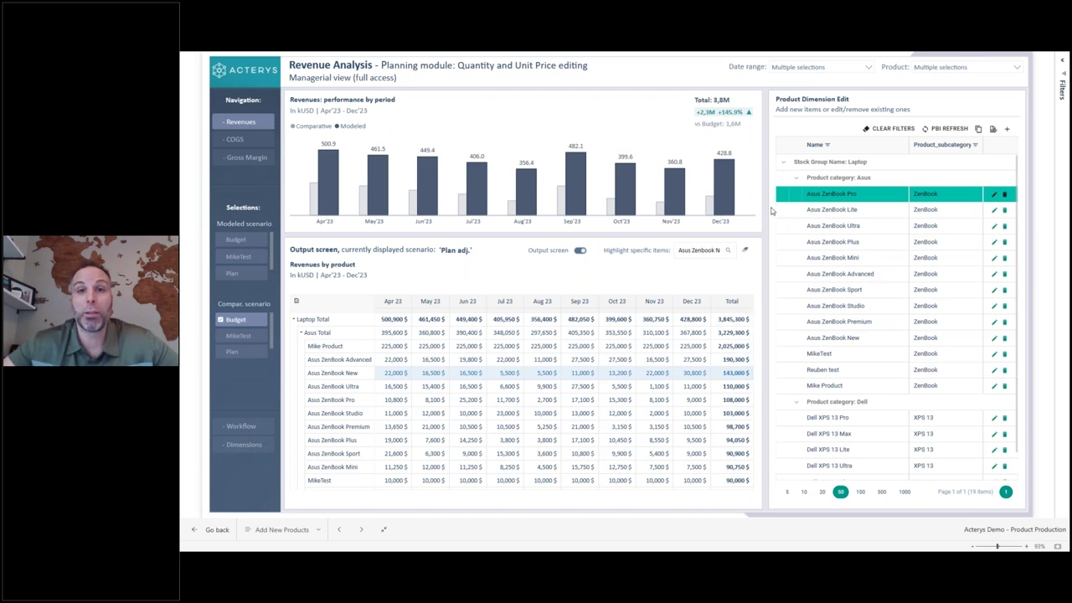
# - Switch to the Acterys Extended Planning & Analytics 2023 report and display its intro page in full screen
pyautogui.click(624, 84)
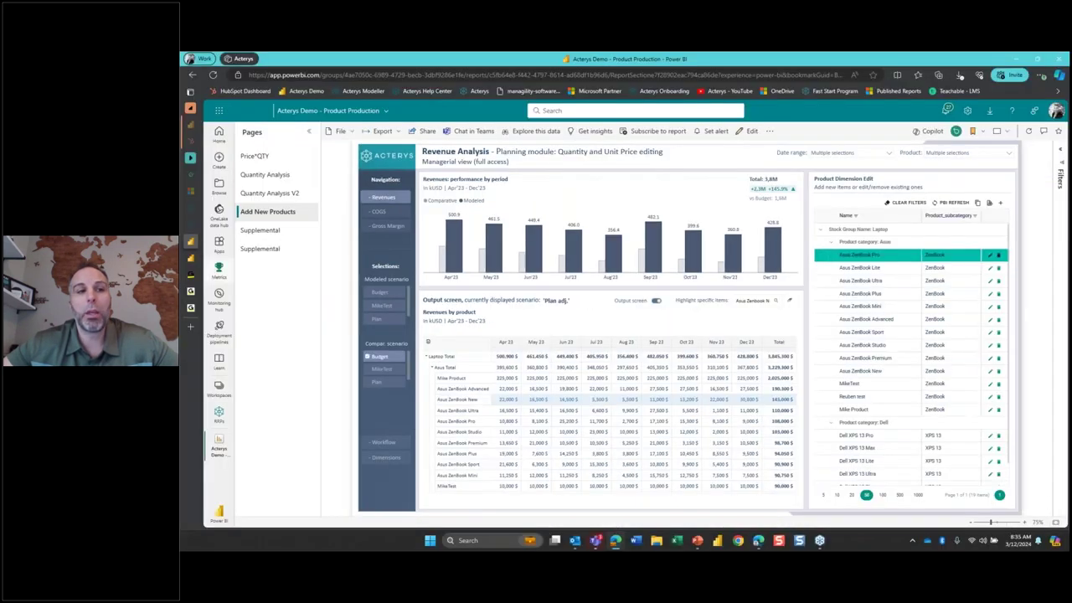
pyautogui.click(192, 260)
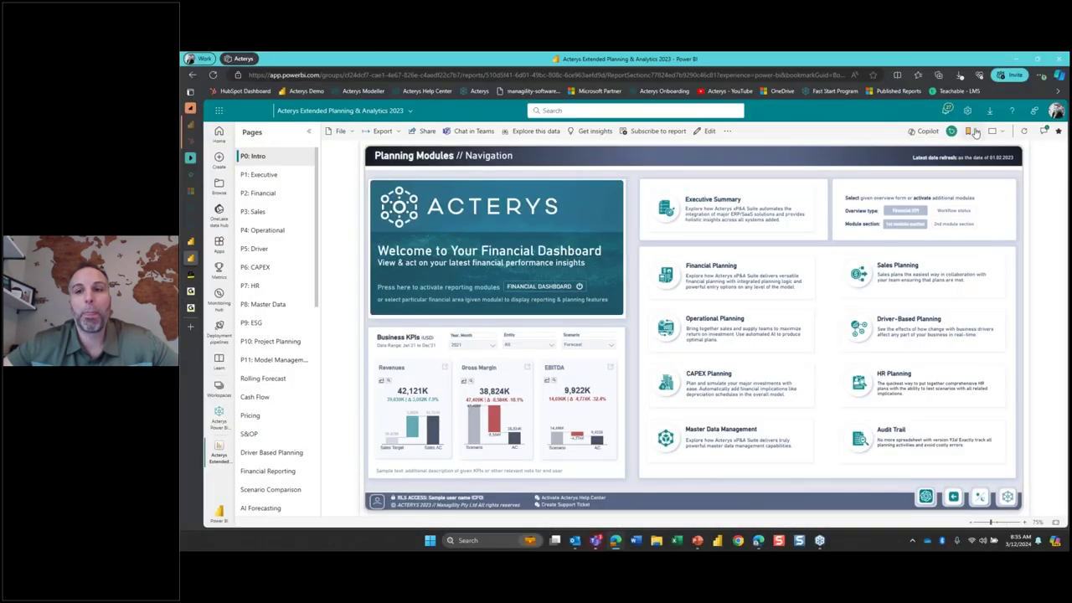
pyautogui.click(710, 132)
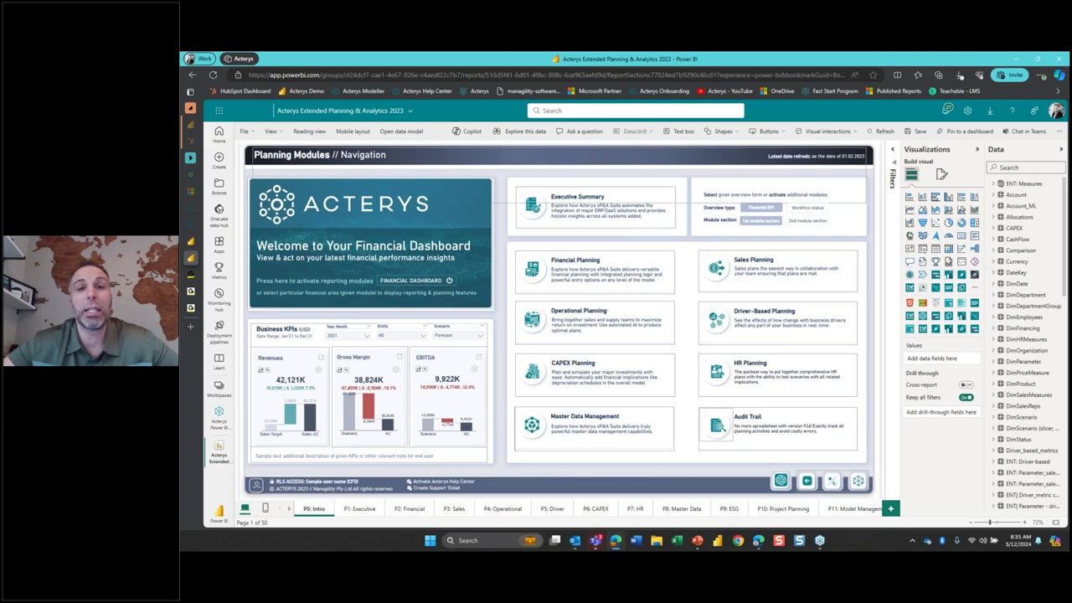
pyautogui.click(310, 131)
pyautogui.click(993, 131)
pyautogui.click(974, 151)
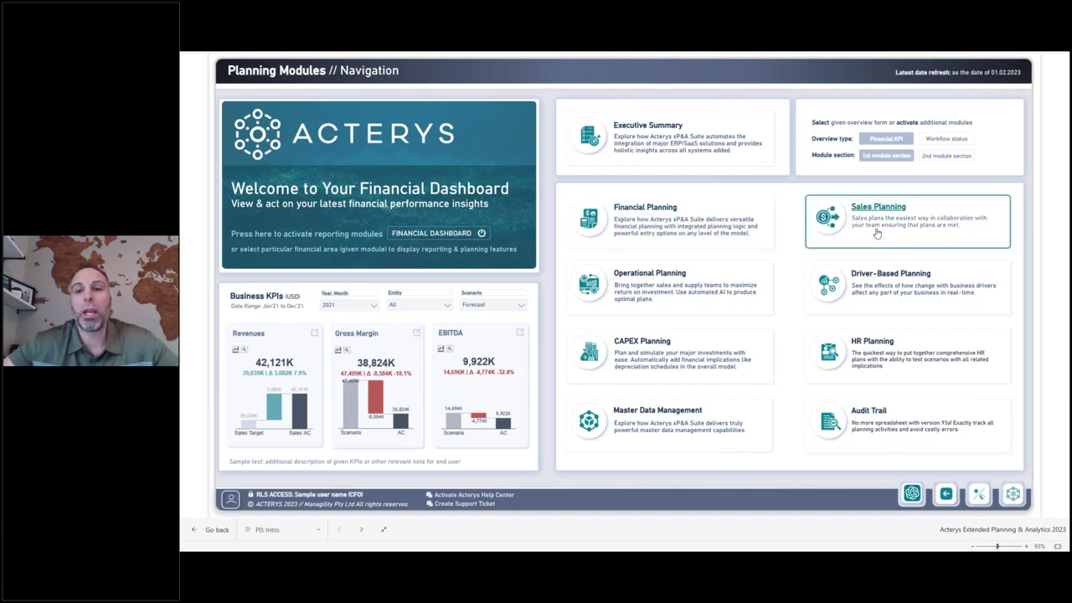
# - Open the Driver-Based Planning module and review the metrics available for the Metric / Comparison chart, keeping OrderQuantity
pyautogui.click(848, 292)
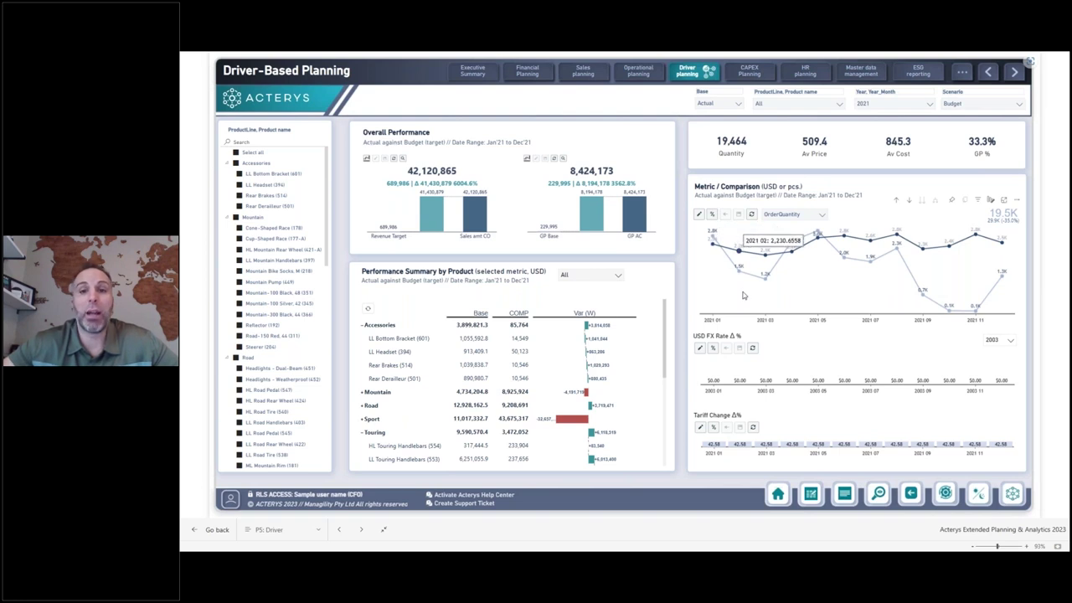
pyautogui.click(787, 214)
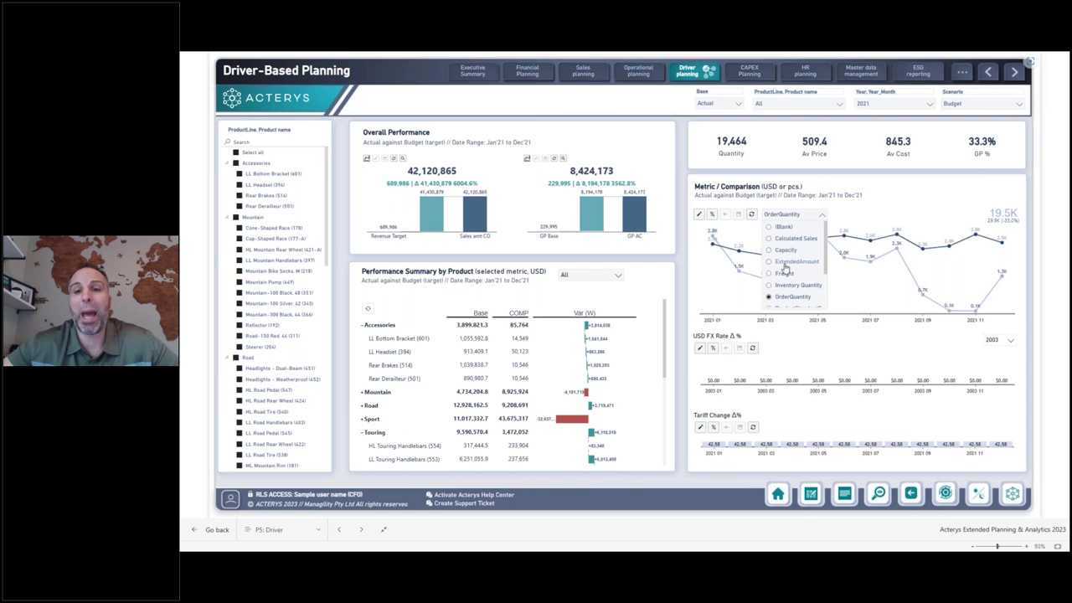
pyautogui.scroll(-3, 785, 277)
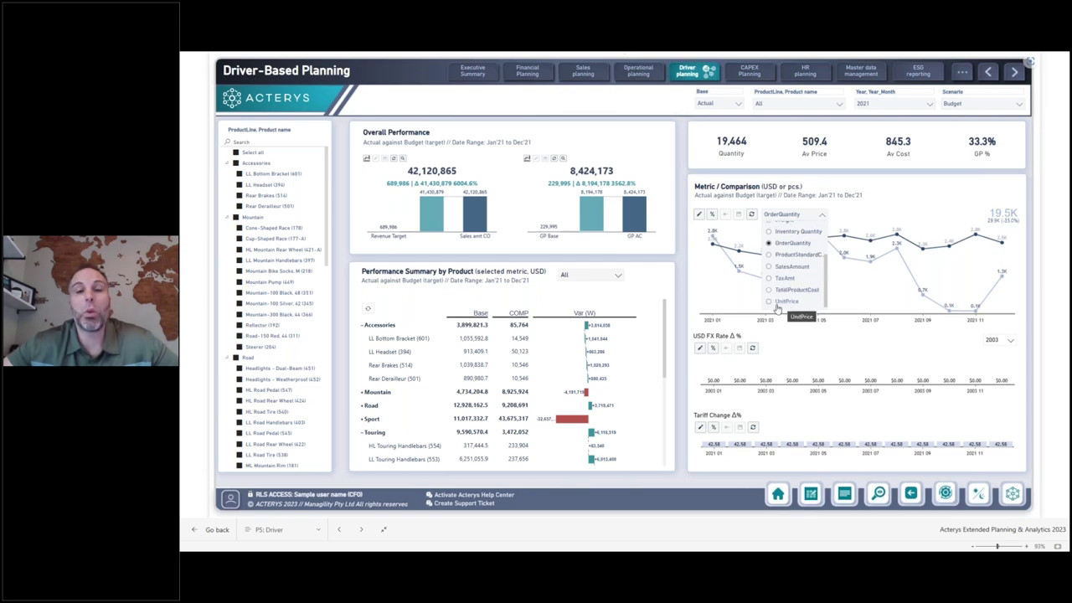
pyautogui.click(689, 293)
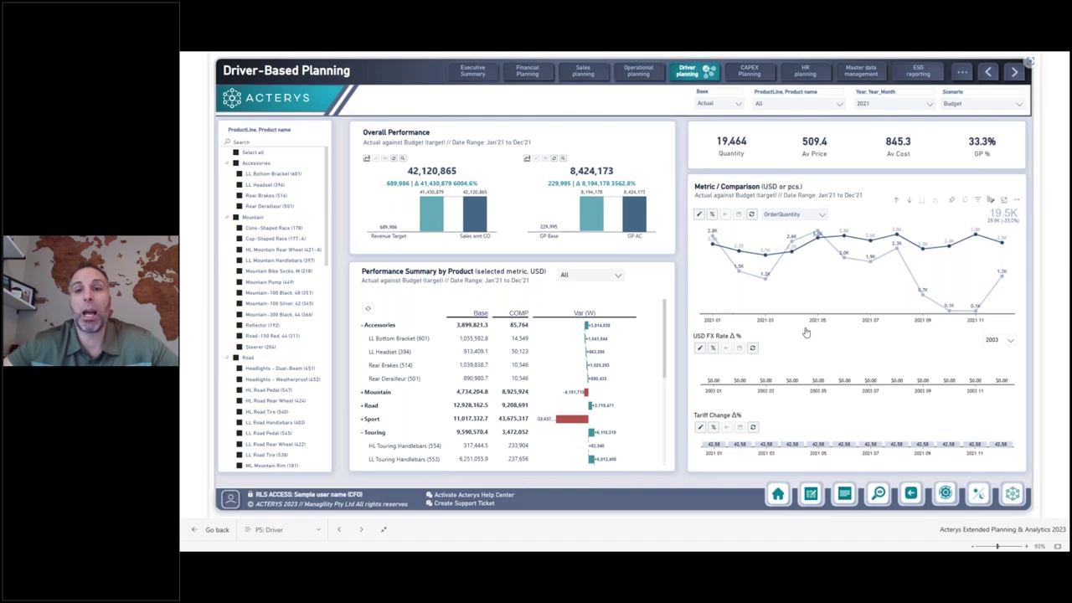
pyautogui.moveTo(760, 284)
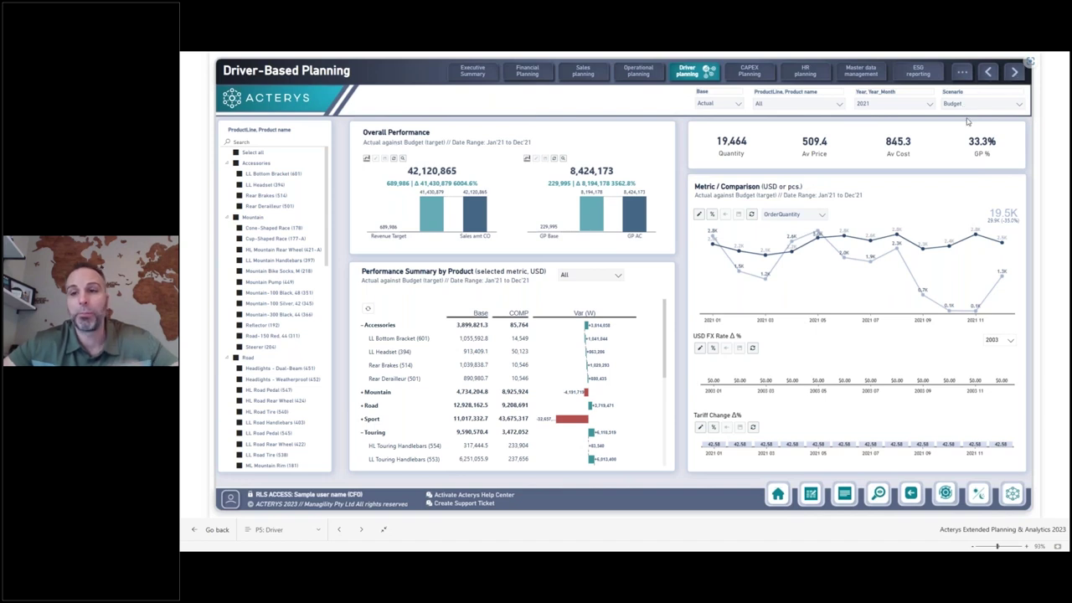
# - Enable editing on the Metric / Comparison chart and set OrderQuantity to 1,000 for 2021 01, 5,000 for 02, 4,000 for 03 and 1,000 for 04
pyautogui.click(700, 216)
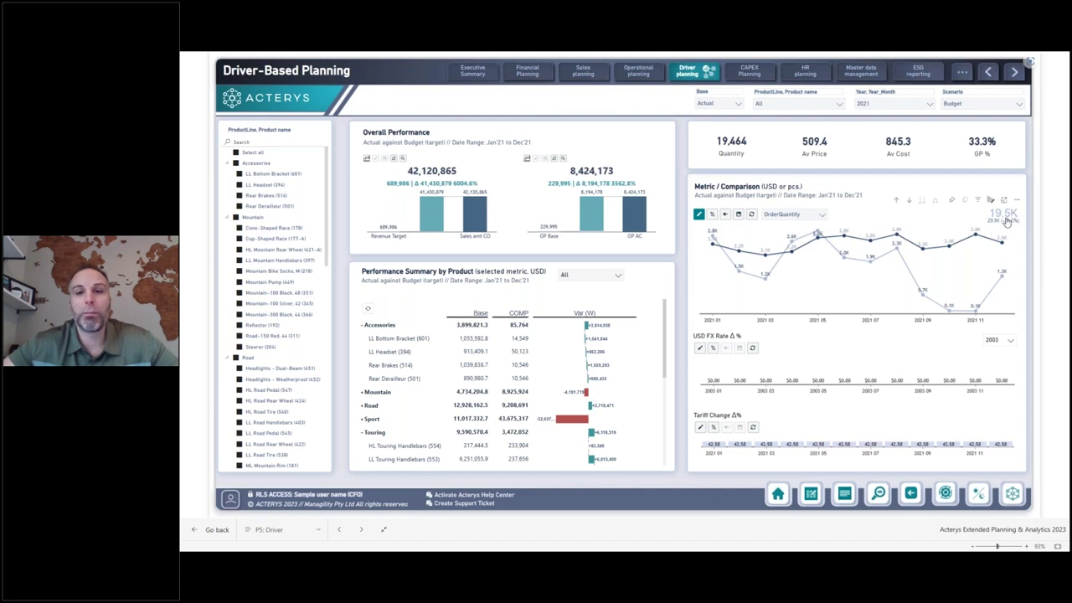
pyautogui.moveTo(711, 238)
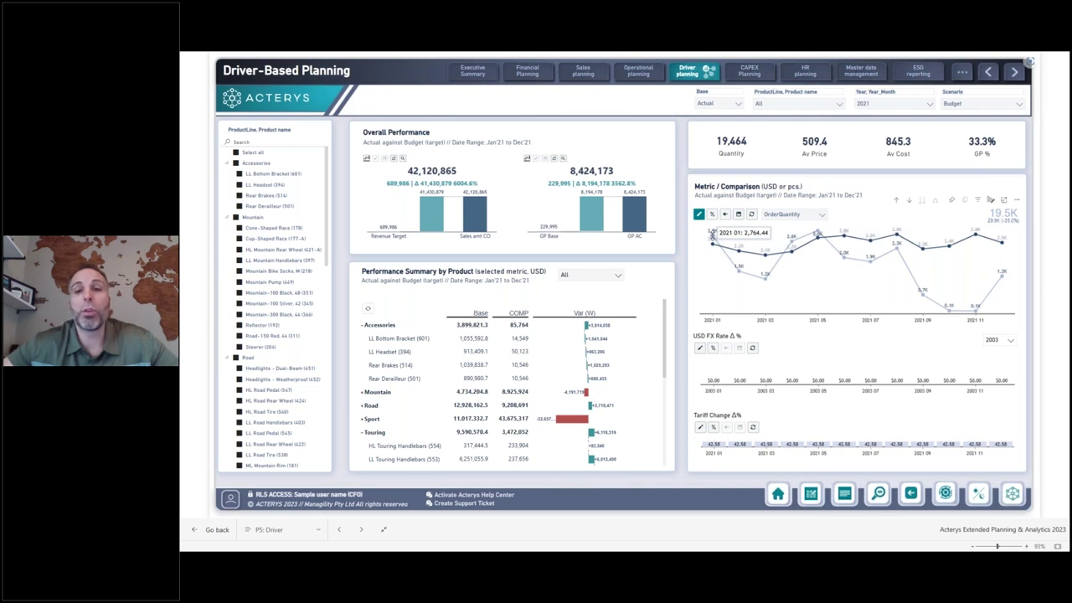
pyautogui.moveTo(711, 238); pyautogui.dragTo(713, 296)
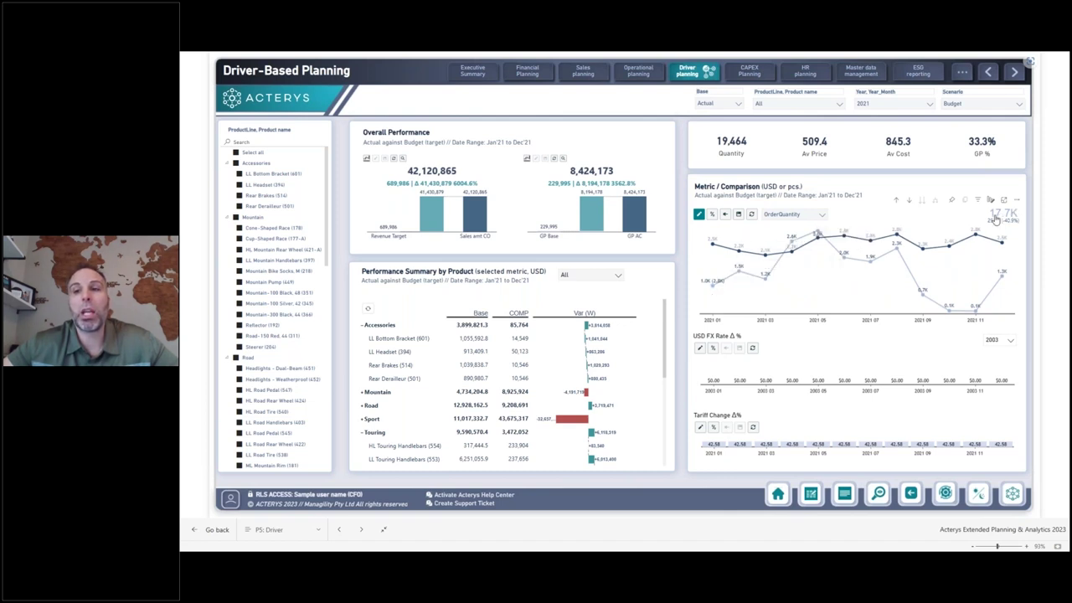
pyautogui.moveTo(739, 268)
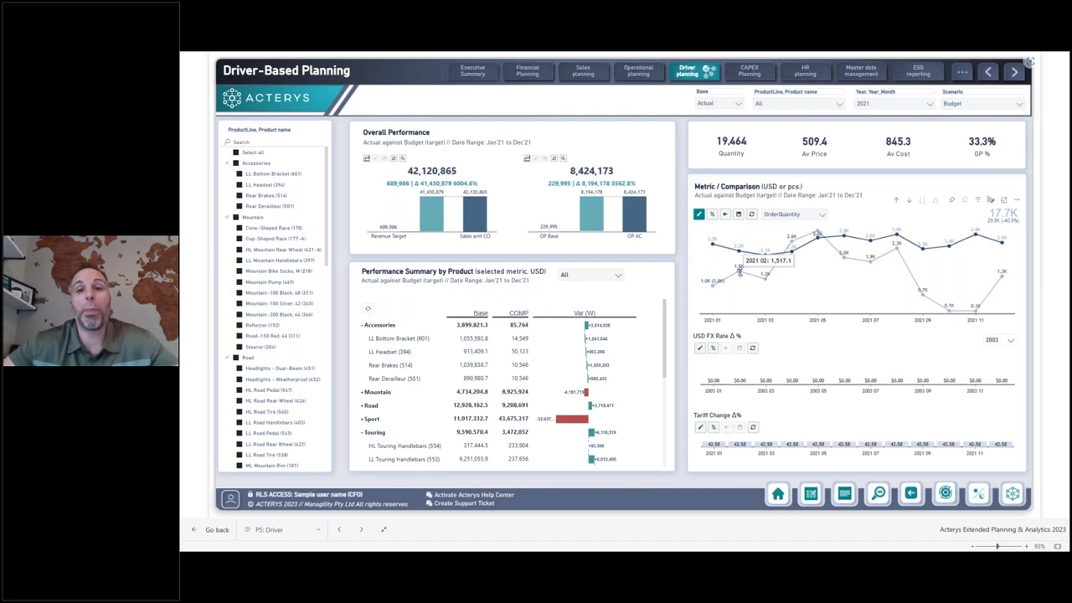
pyautogui.moveTo(740, 270); pyautogui.dragTo(738, 242)
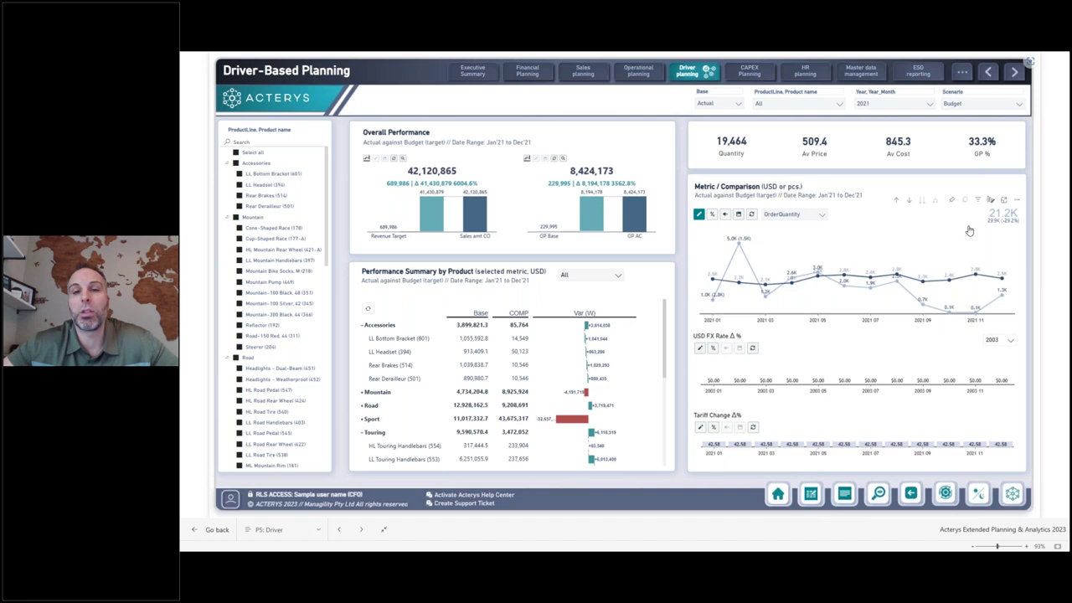
pyautogui.moveTo(764, 285); pyautogui.dragTo(766, 296)
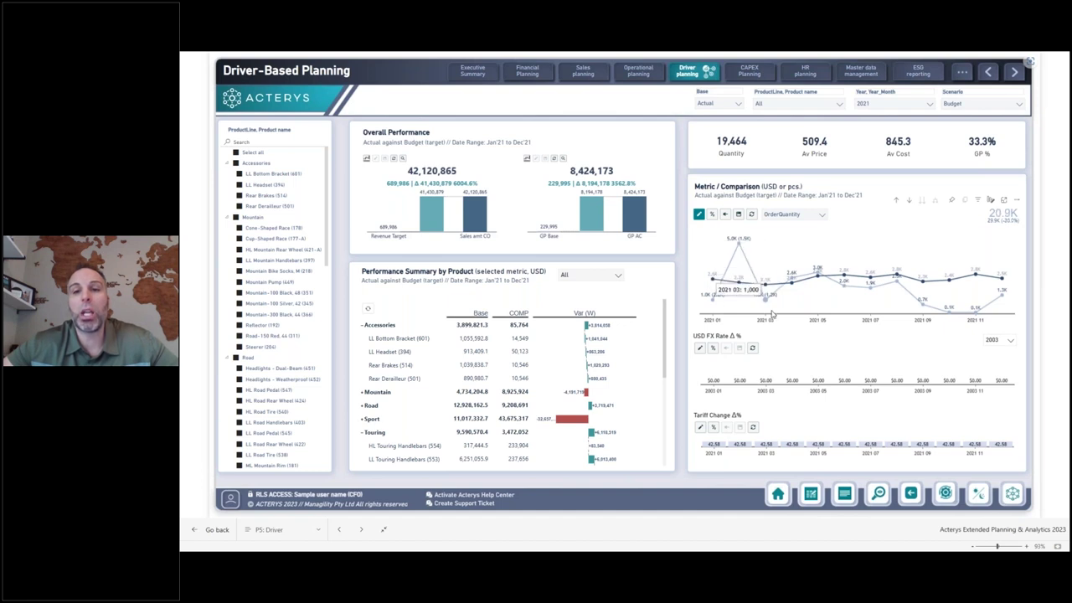
pyautogui.moveTo(795, 279); pyautogui.dragTo(792, 310)
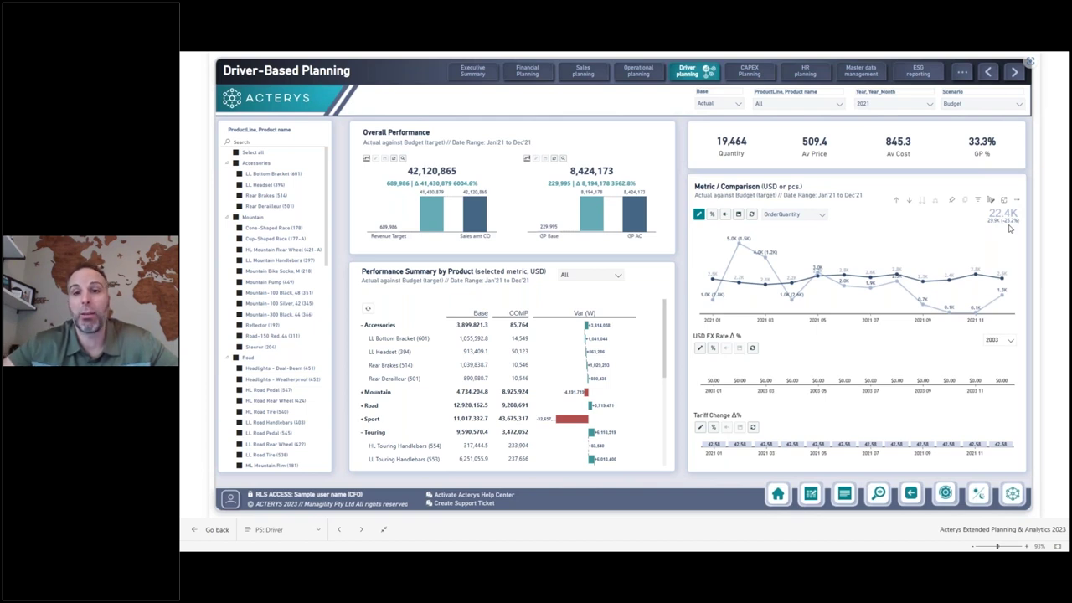
# - Hold the OrderQuantity total fixed and redistribute the months by changing 2021 03 to 2,000 and to about 6.7K
pyautogui.click(725, 215)
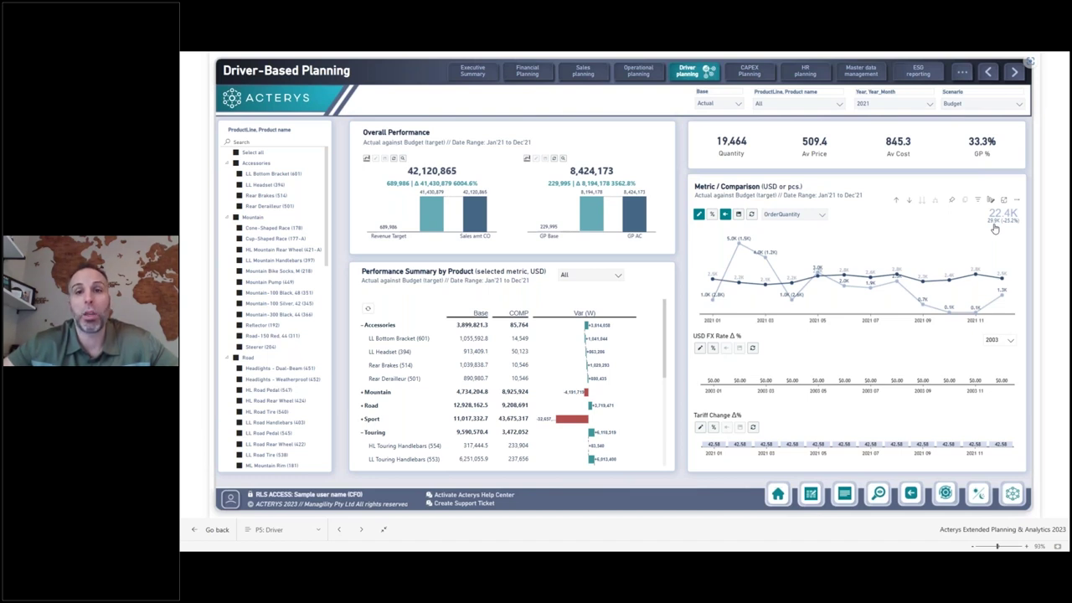
pyautogui.moveTo(819, 302)
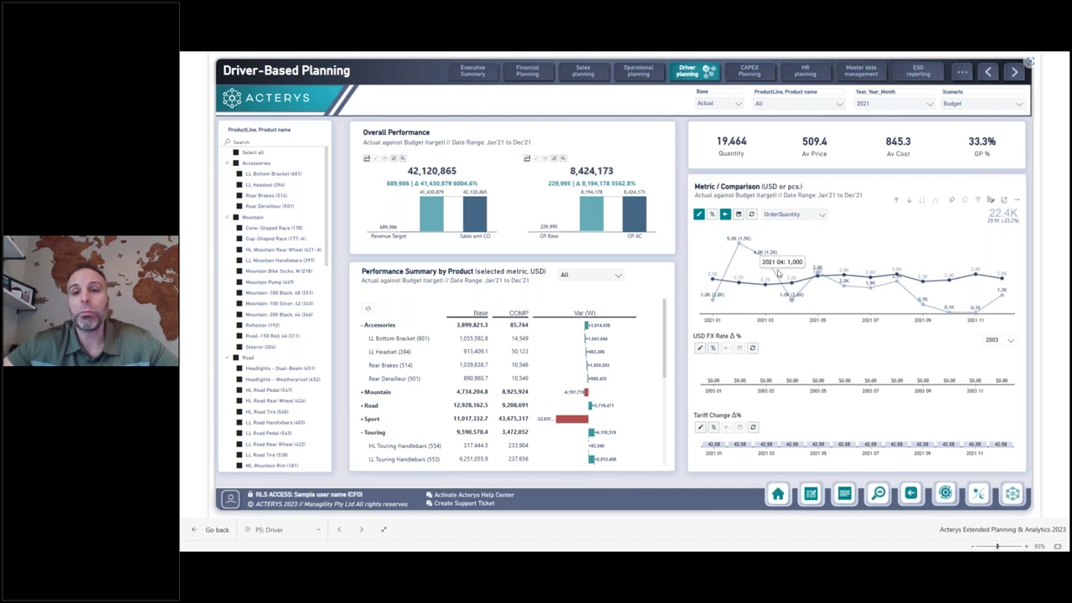
pyautogui.moveTo(740, 243)
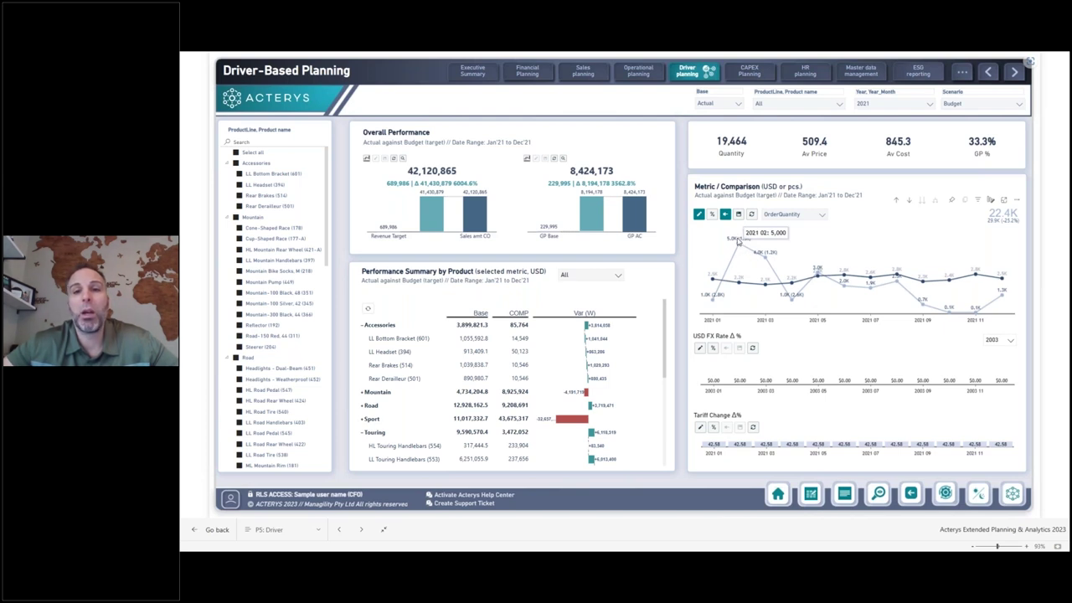
pyautogui.moveTo(765, 256)
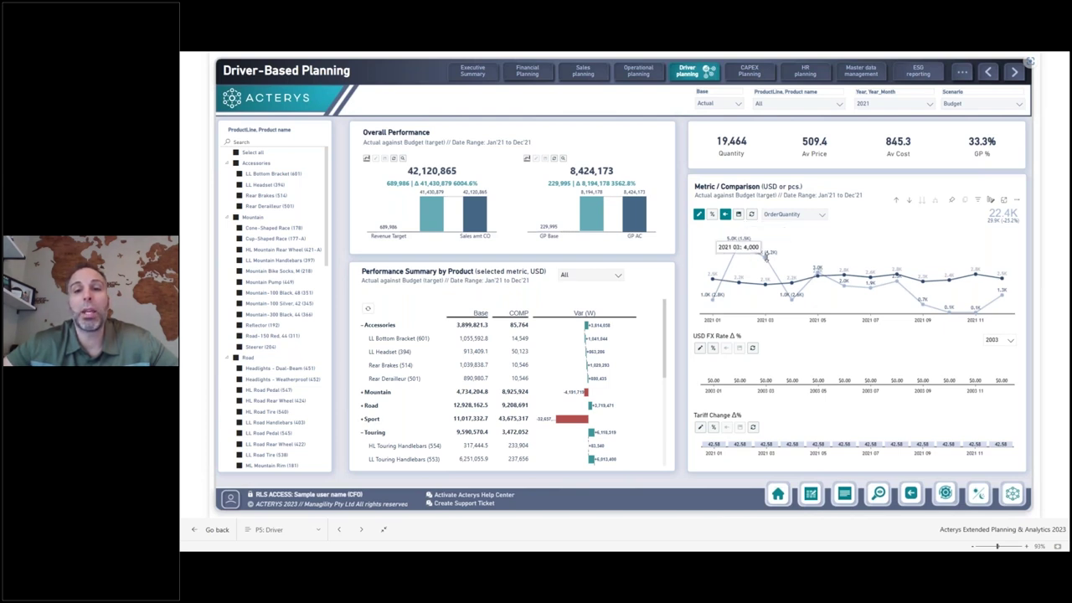
pyautogui.moveTo(764, 256); pyautogui.dragTo(768, 298)
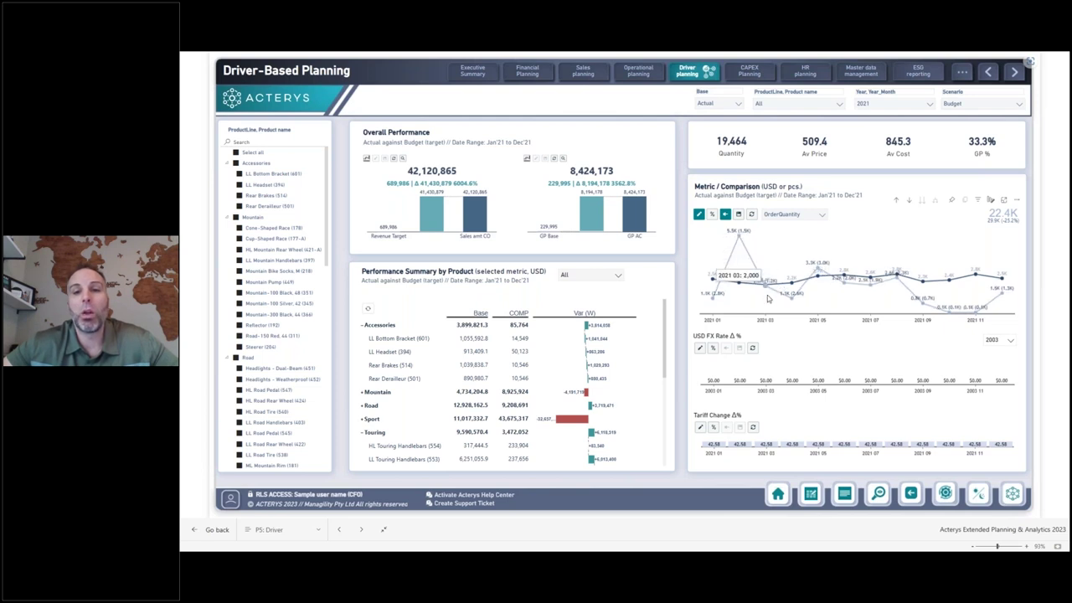
pyautogui.moveTo(768, 298); pyautogui.dragTo(771, 256)
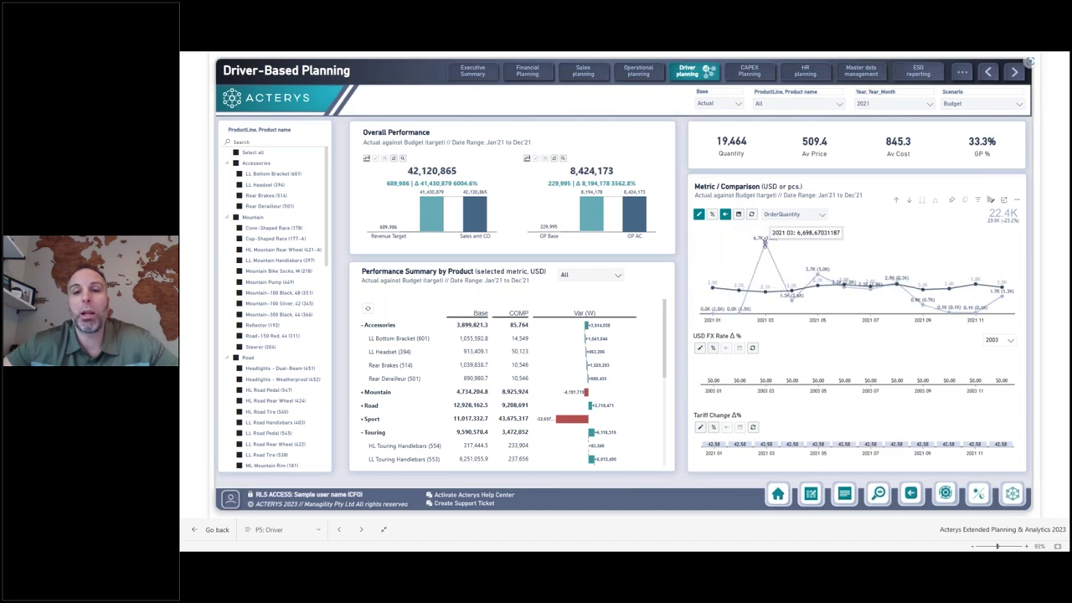
# - Lower the 2021 03 OrderQuantity to 0, open the exact value of 2021 05 and lock it
pyautogui.moveTo(764, 237); pyautogui.dragTo(765, 316)
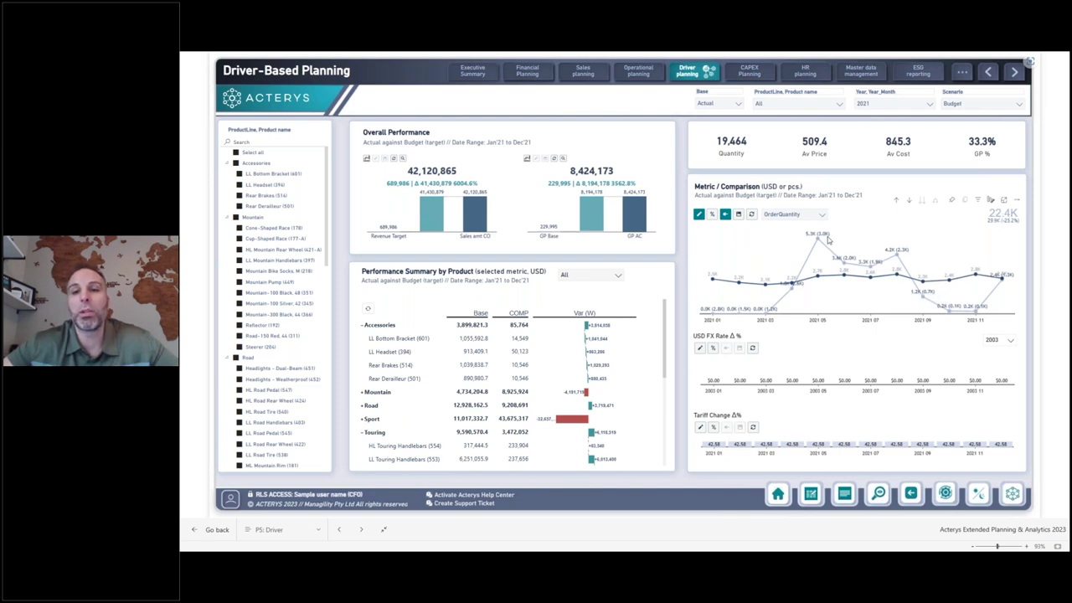
pyautogui.click(817, 240)
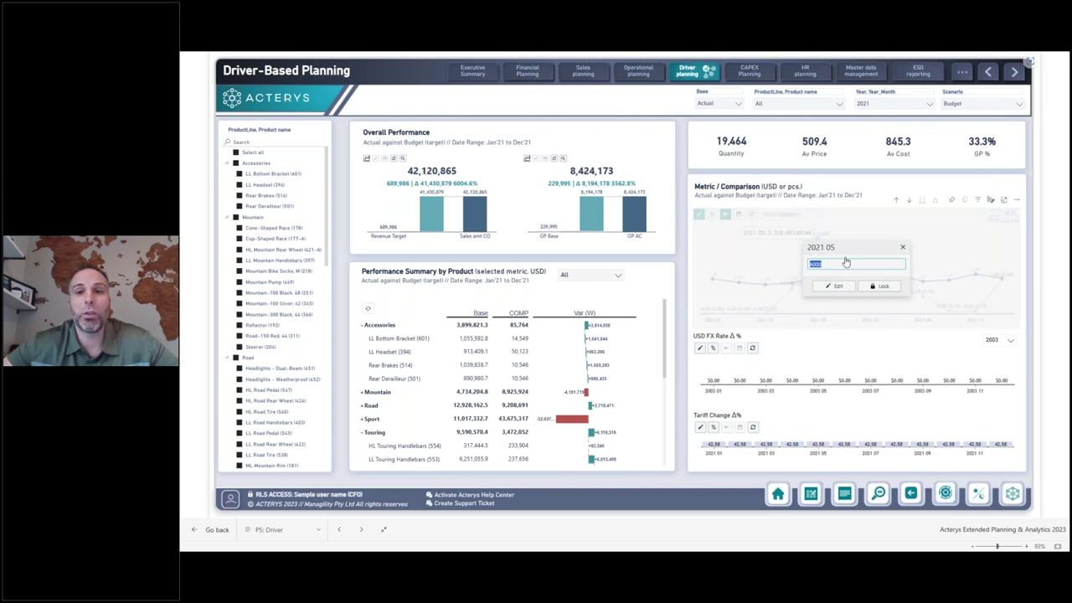
pyautogui.click(883, 285)
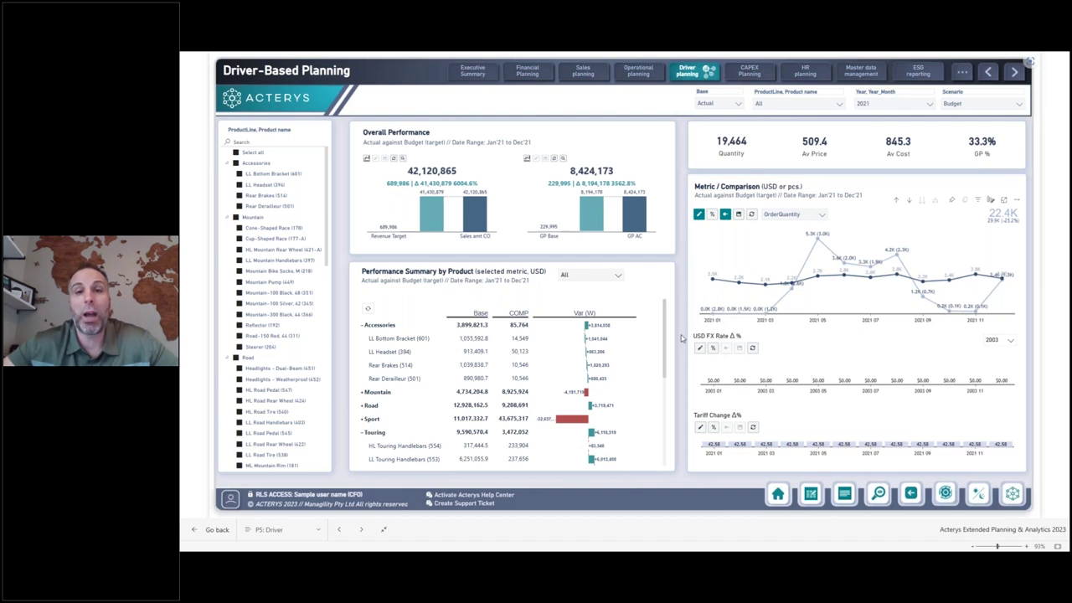
# - In the driver planning input screen, set the sale price of AWC Logo Cap (223) to 900 for all 2021 months
pyautogui.click(811, 496)
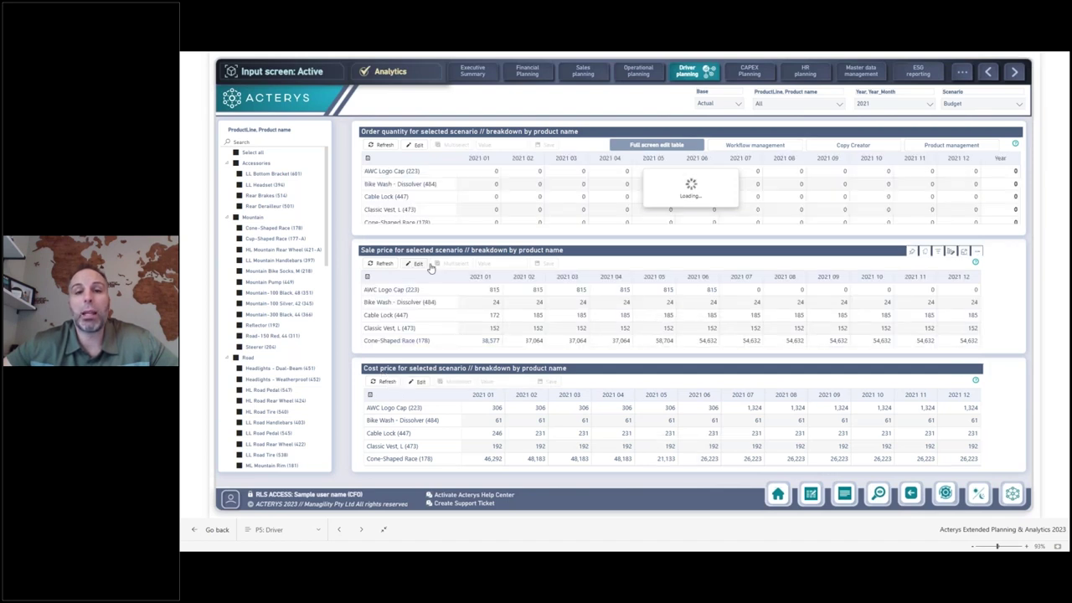
pyautogui.click(417, 264)
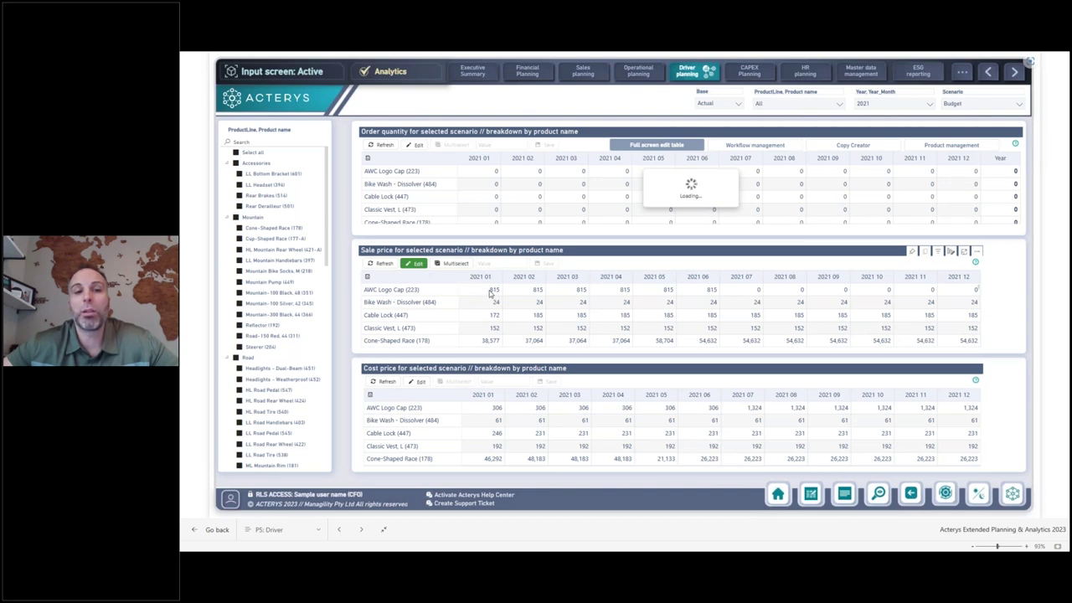
pyautogui.click(490, 290)
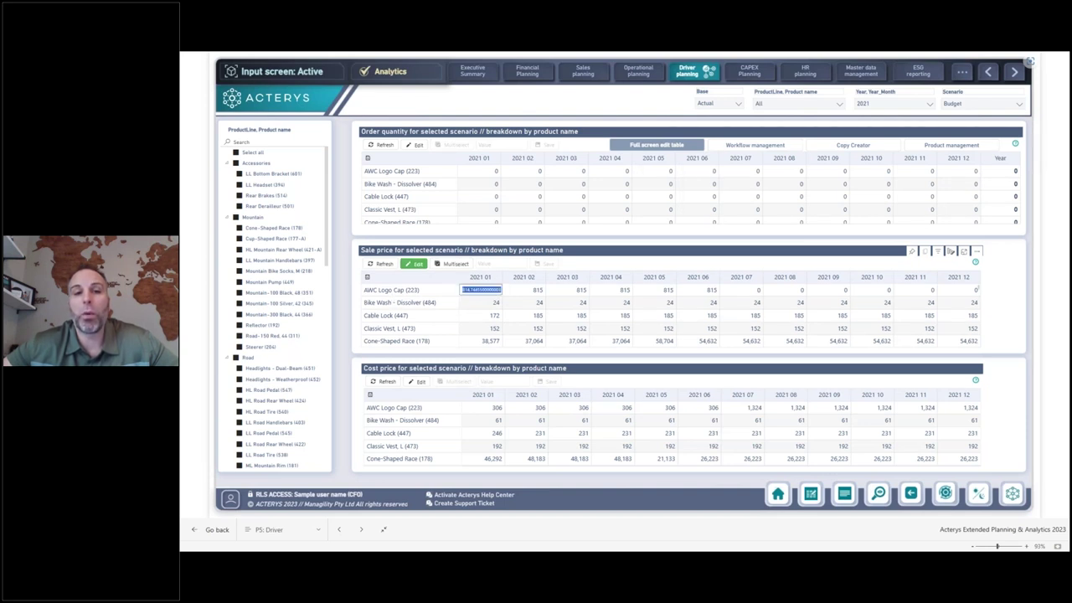
pyautogui.write('900')
pyautogui.press('Return')
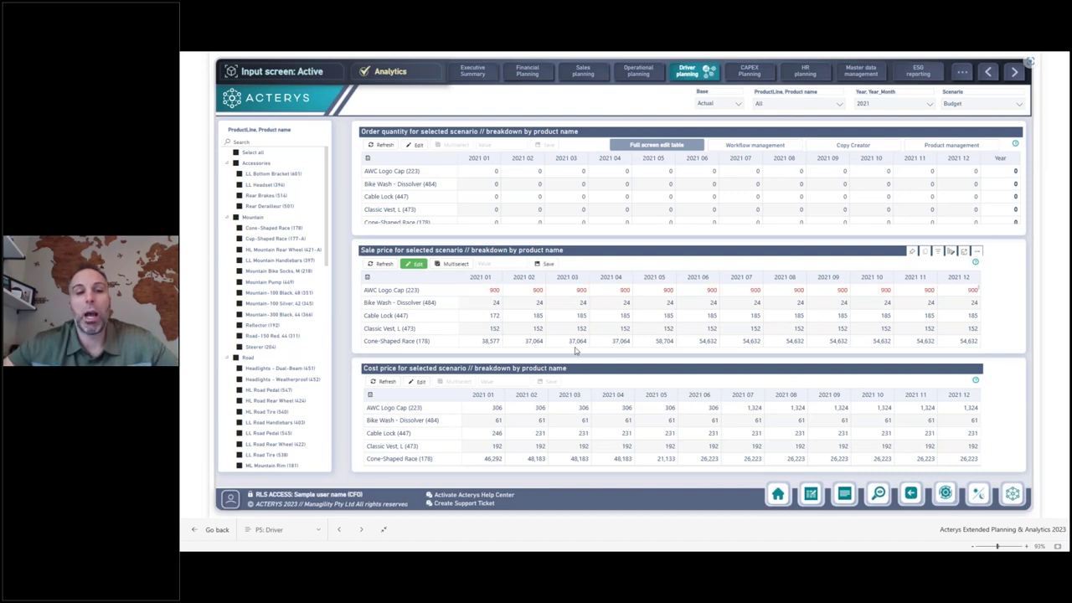
pyautogui.click(966, 409)
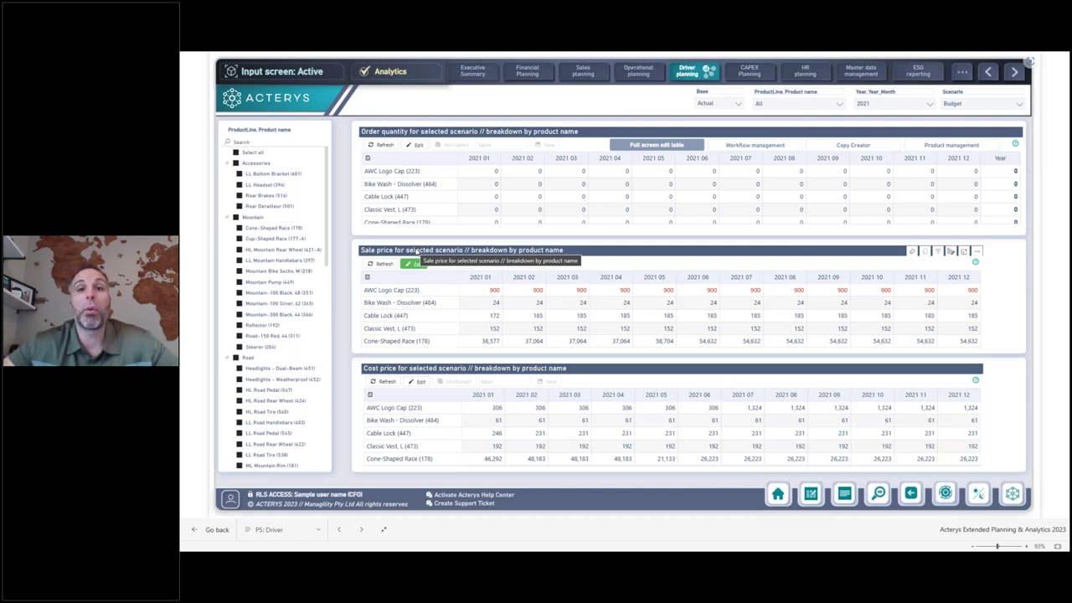
# - In the Operational Planning module, edit Supply vs Demand (Variance) by Product Line, raising Road to 11.1K and extending the Sport supply bar
pyautogui.click(636, 74)
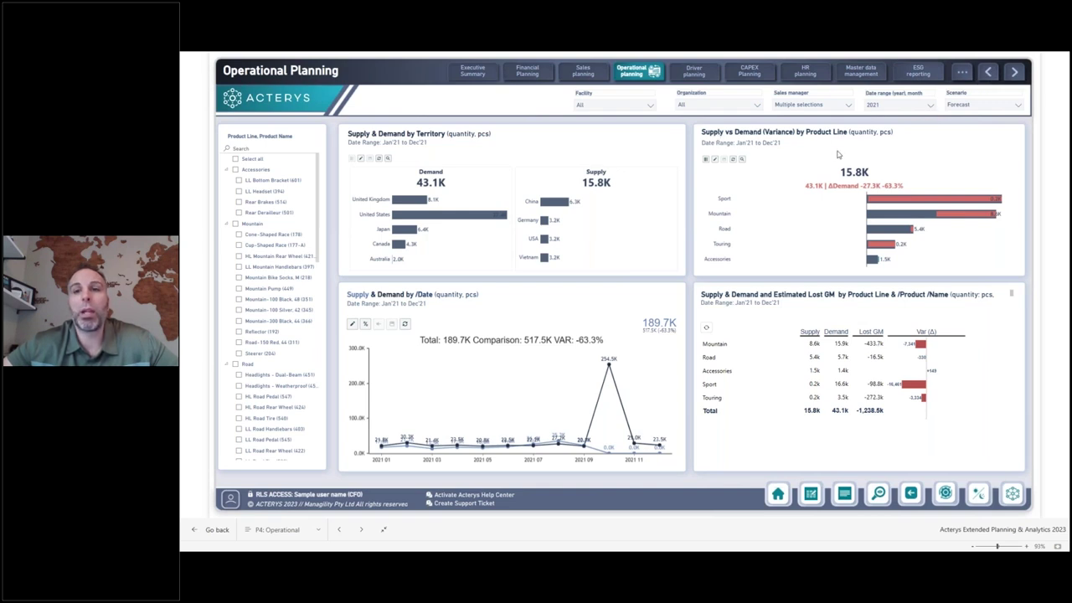
pyautogui.moveTo(844, 206)
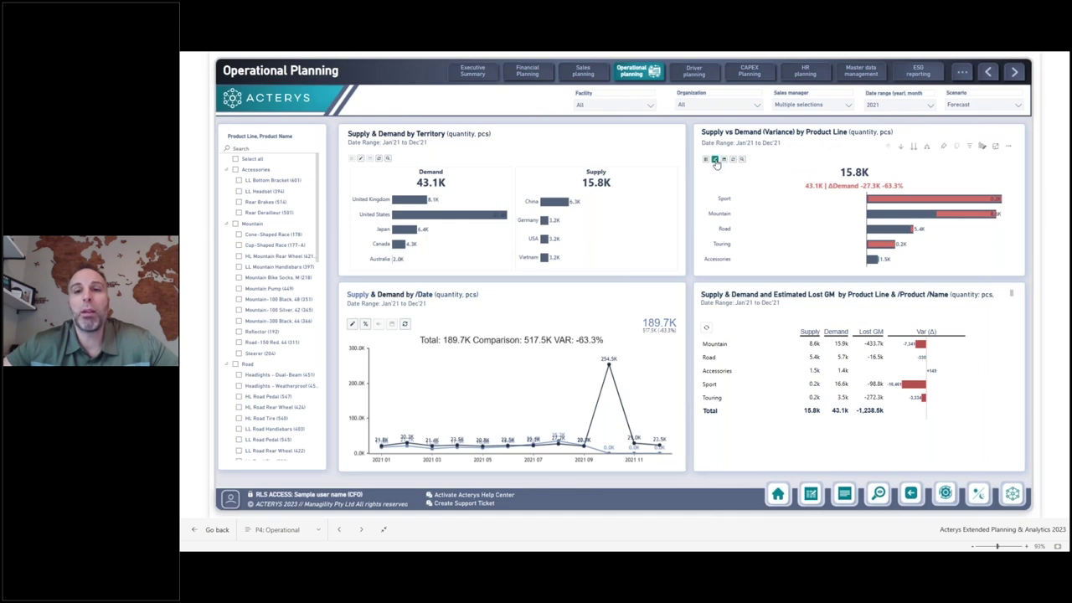
pyautogui.moveTo(887, 217)
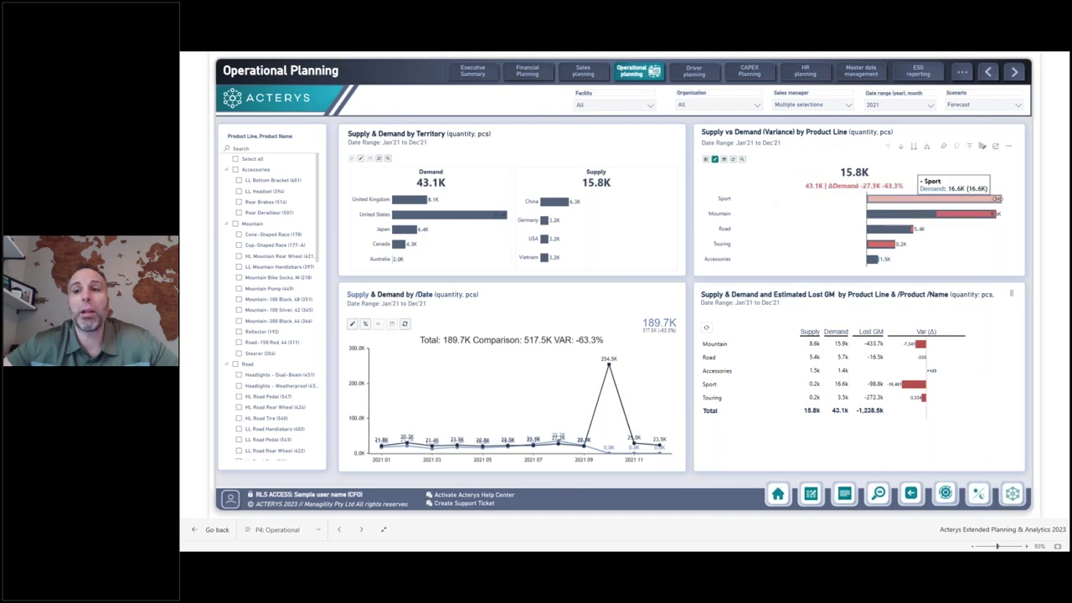
pyautogui.moveTo(921, 199)
pyautogui.moveTo(997, 198); pyautogui.dragTo(911, 230)
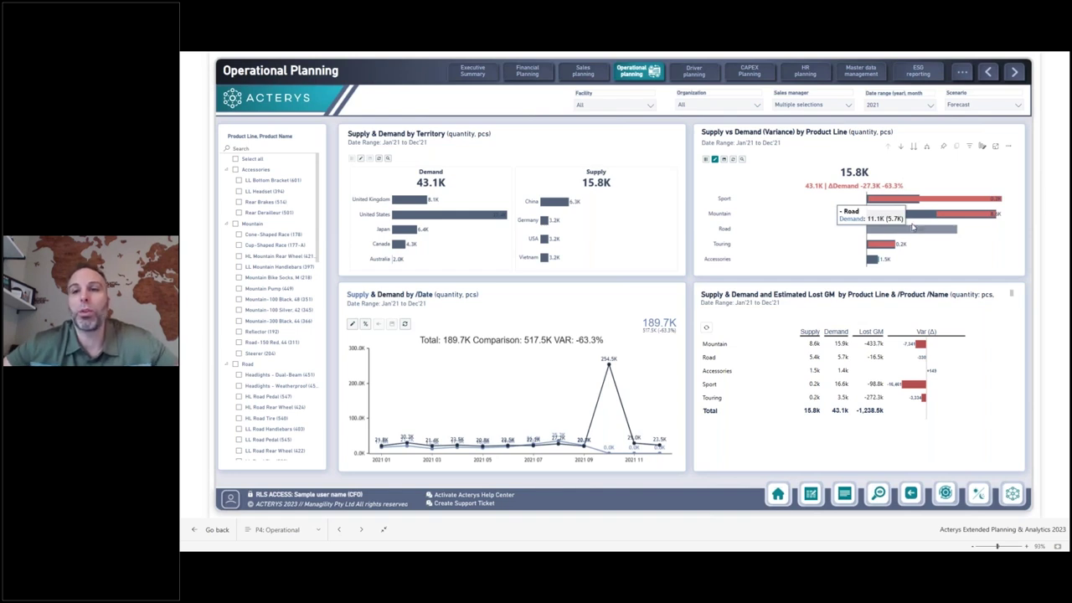
pyautogui.moveTo(923, 218); pyautogui.dragTo(955, 199)
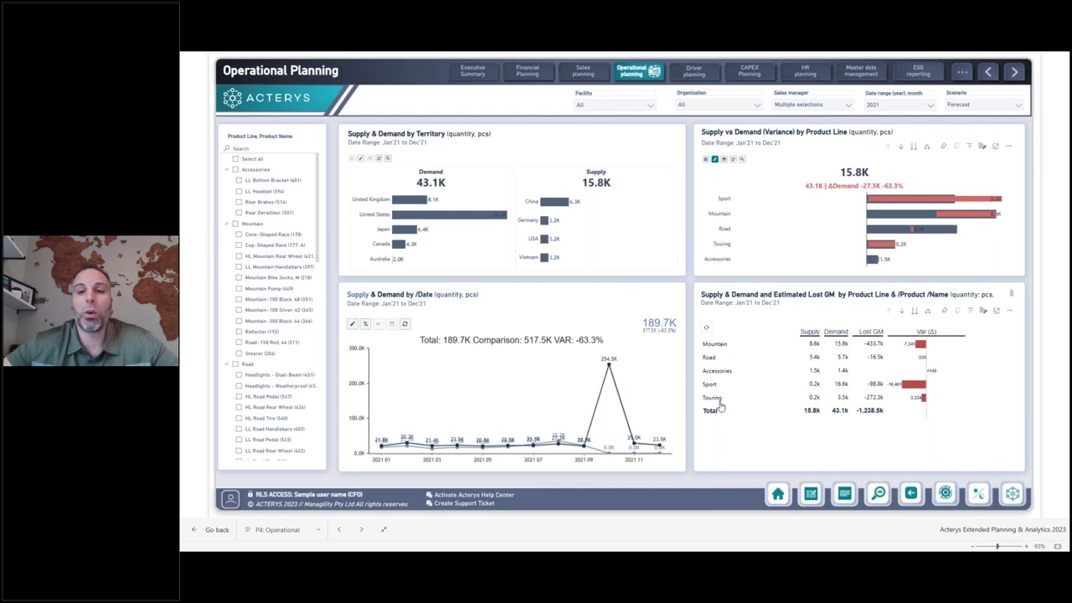
# - Switch the variance column of the Supply & Demand and Estimated Lost GM table to Var (%) and then Var (W), and inspect 2021 10 in the date chart
pyautogui.moveTo(719, 406)
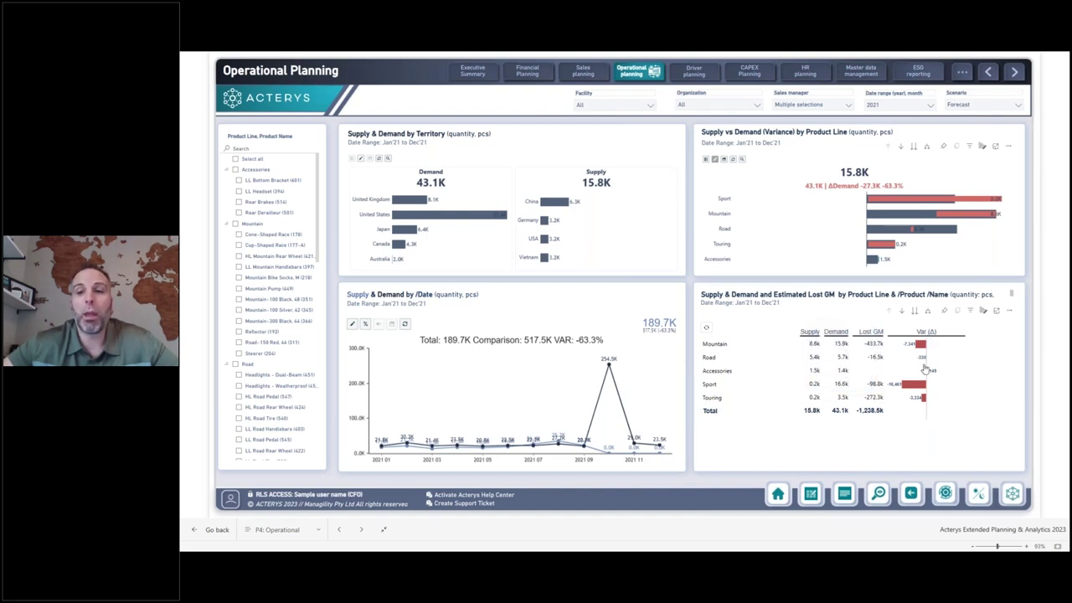
pyautogui.click(926, 332)
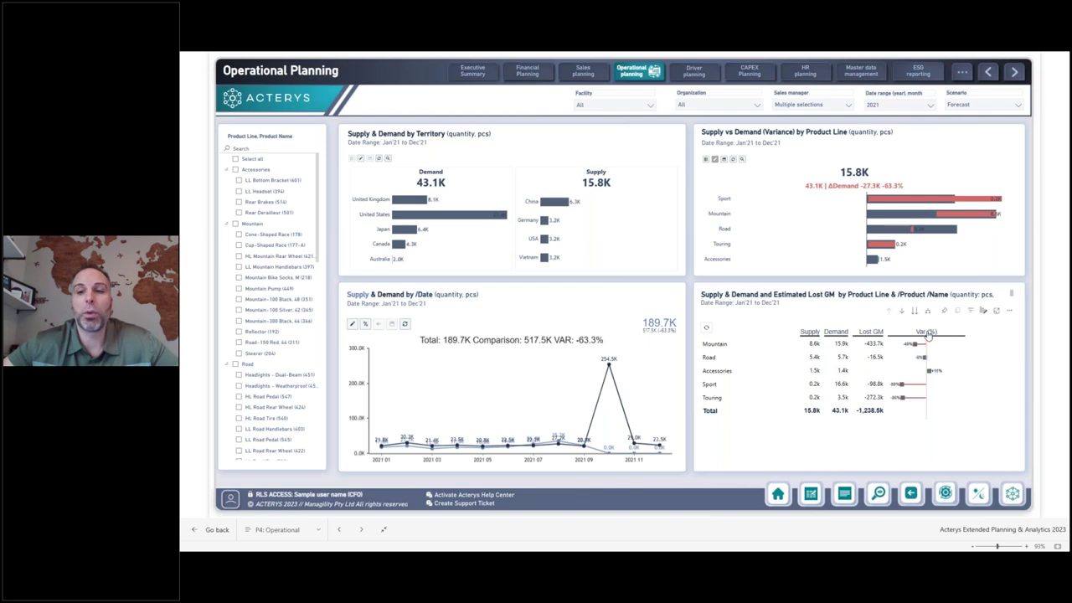
pyautogui.click(927, 333)
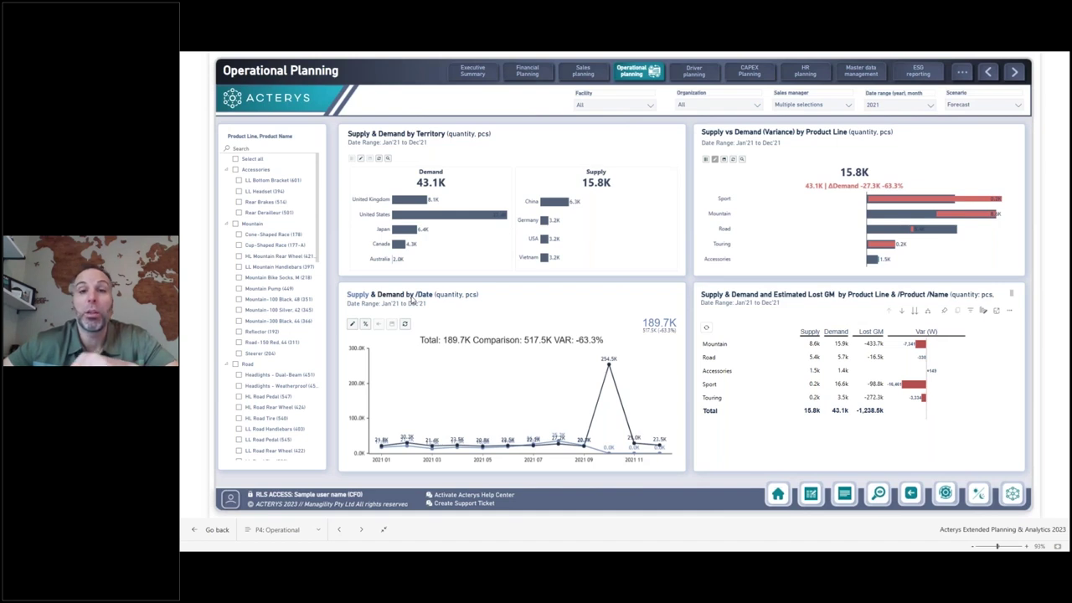
pyautogui.moveTo(386, 452)
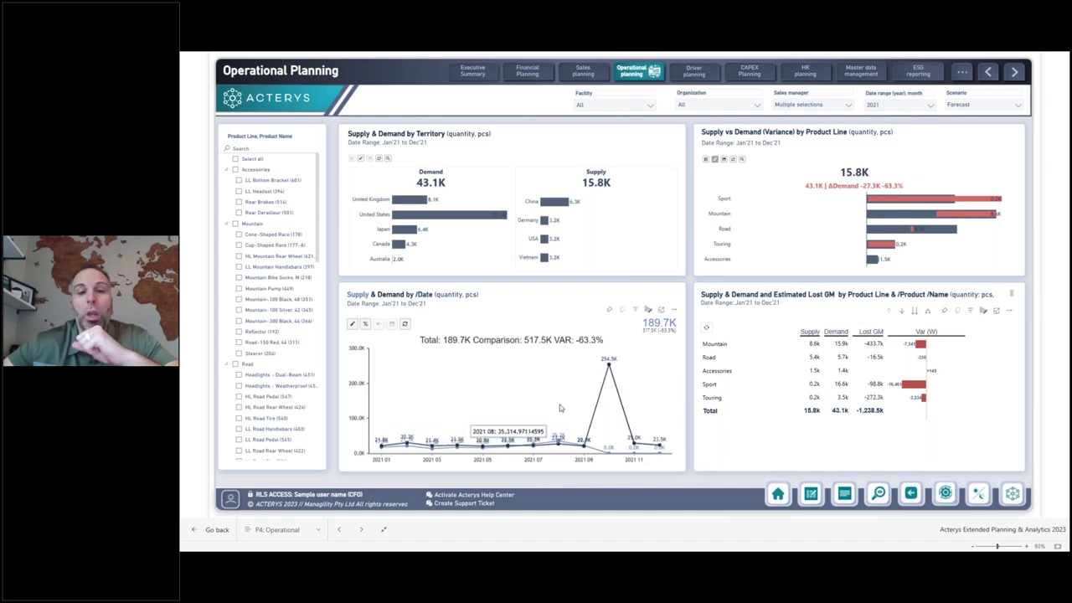
pyautogui.moveTo(609, 366)
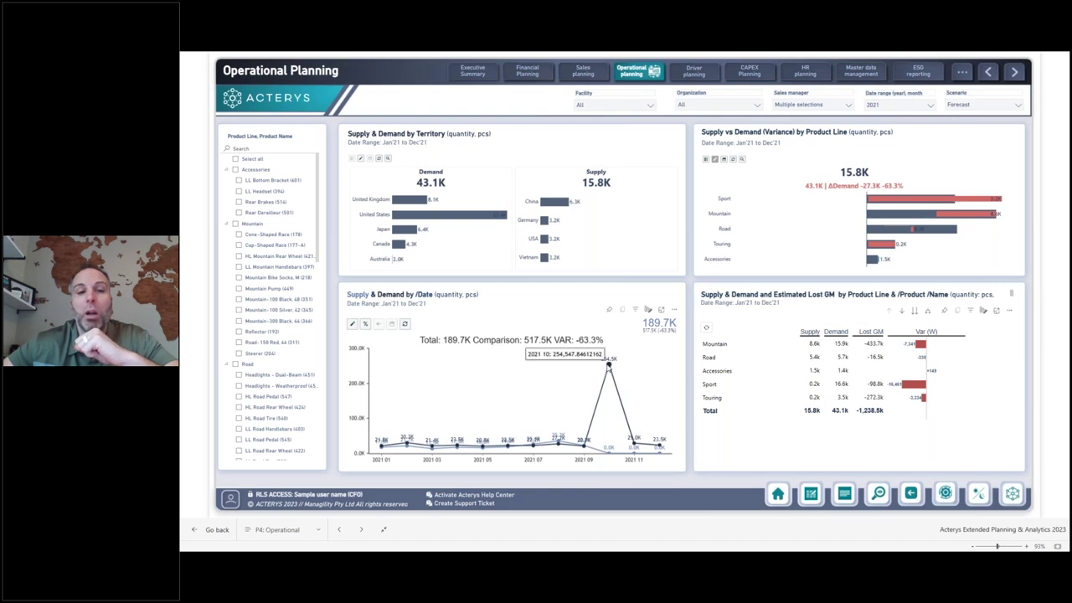
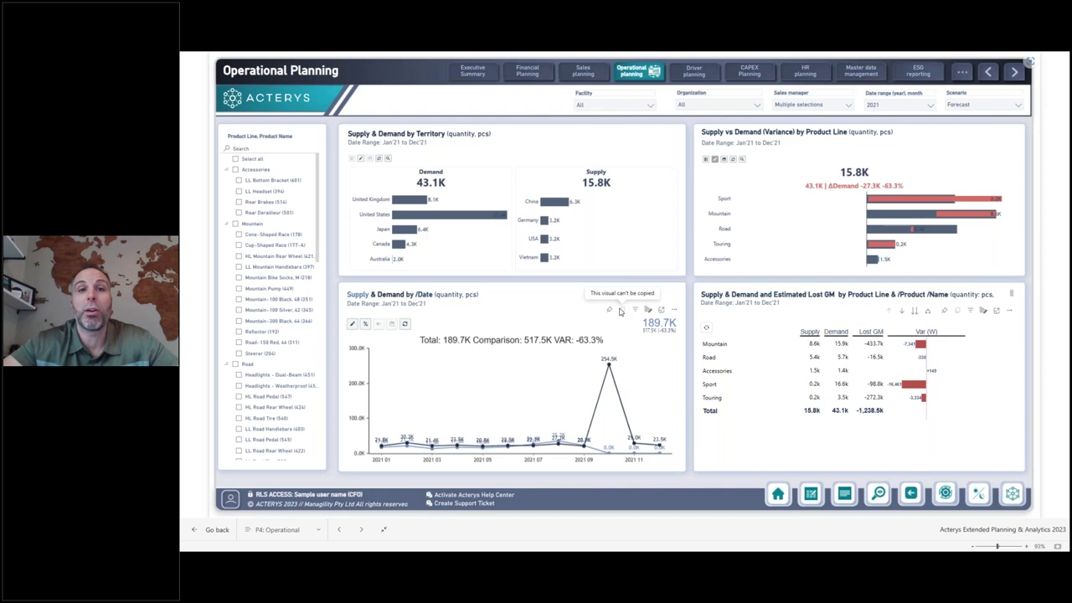
# - Open the operational planning input screen and filter demand by sales territory to Australia, to Canada, and to both together
pyautogui.click(280, 70)
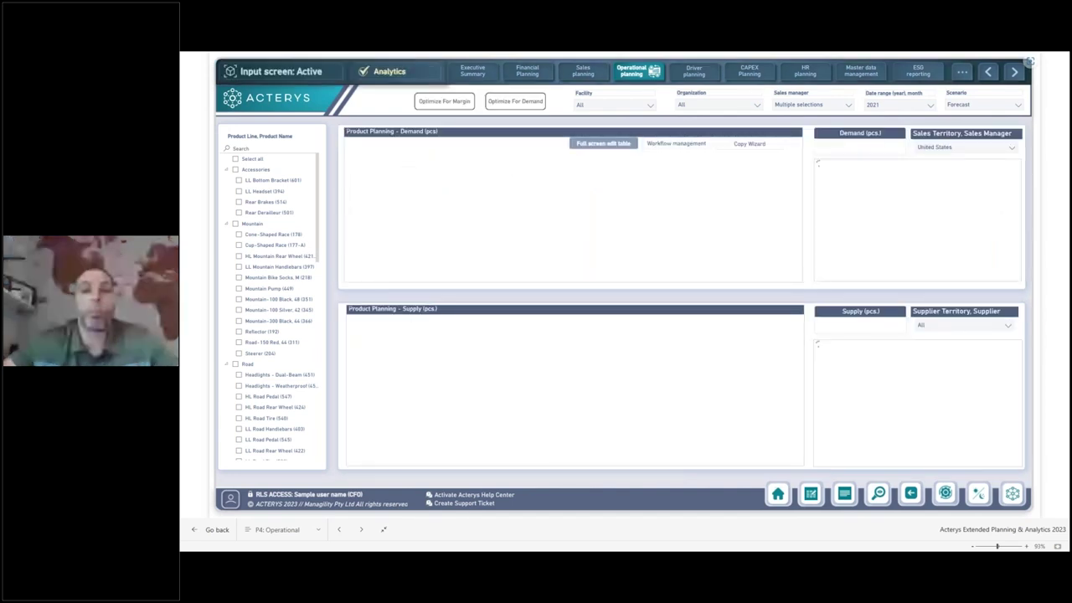
pyautogui.click(516, 101)
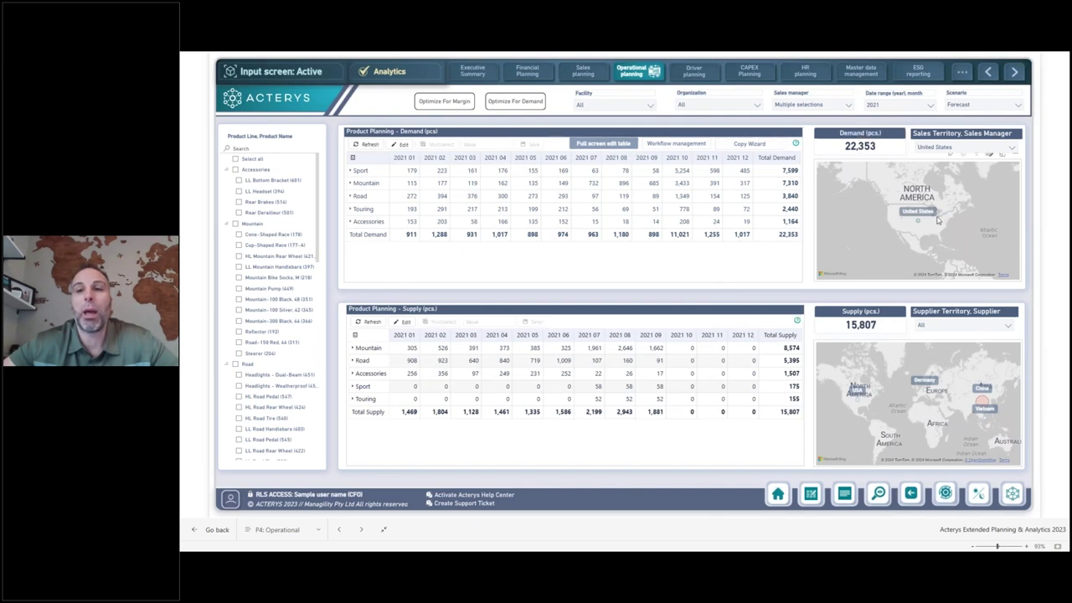
pyautogui.click(939, 149)
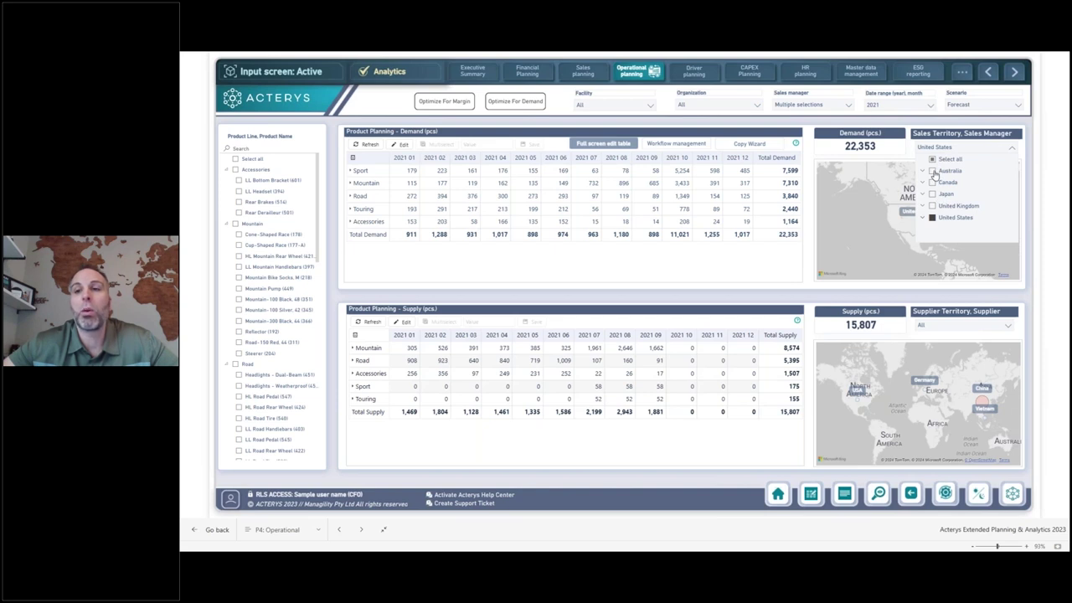
pyautogui.click(934, 173)
pyautogui.click(935, 173)
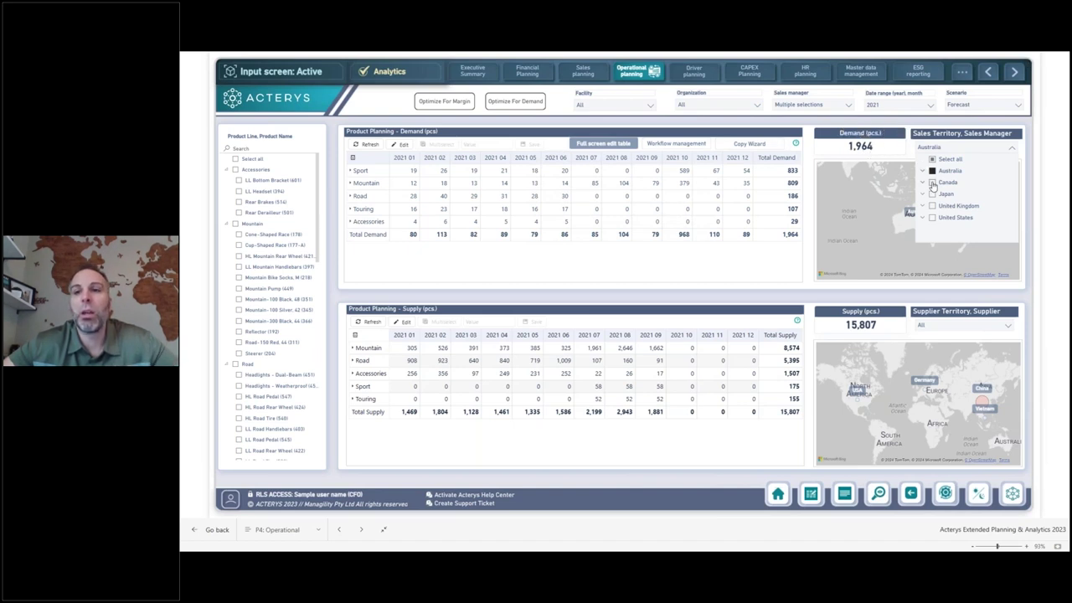
pyautogui.click(932, 182)
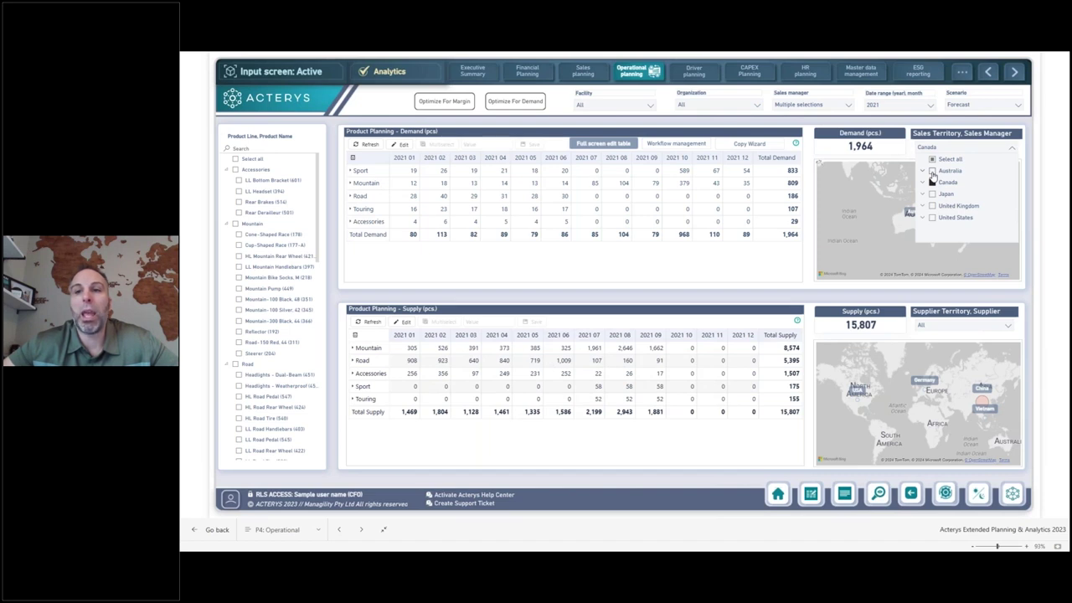
pyautogui.keyDown('ctrl'); pyautogui.click(932, 171); pyautogui.keyUp('ctrl')
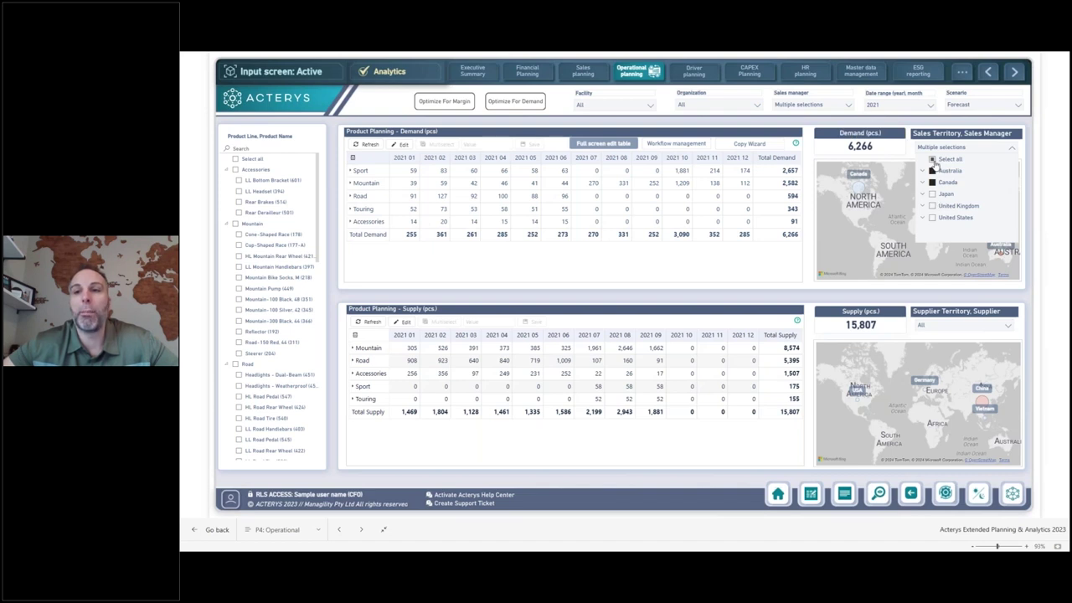
# - Include all sales territories in the demand filter and enable editing of the Product Planning - Demand table
pyautogui.click(933, 159)
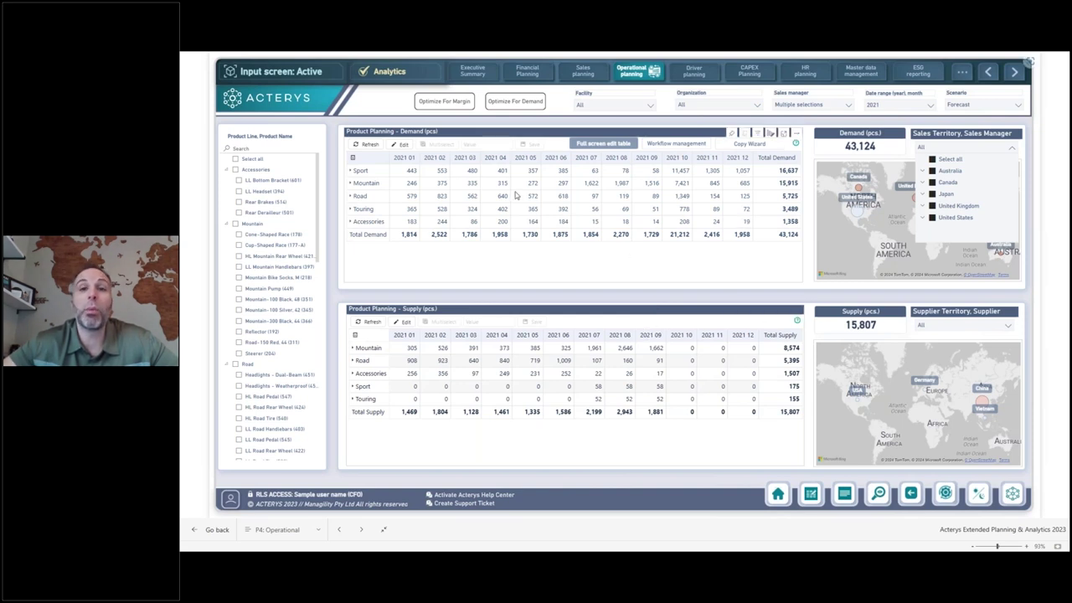
pyautogui.moveTo(515, 195)
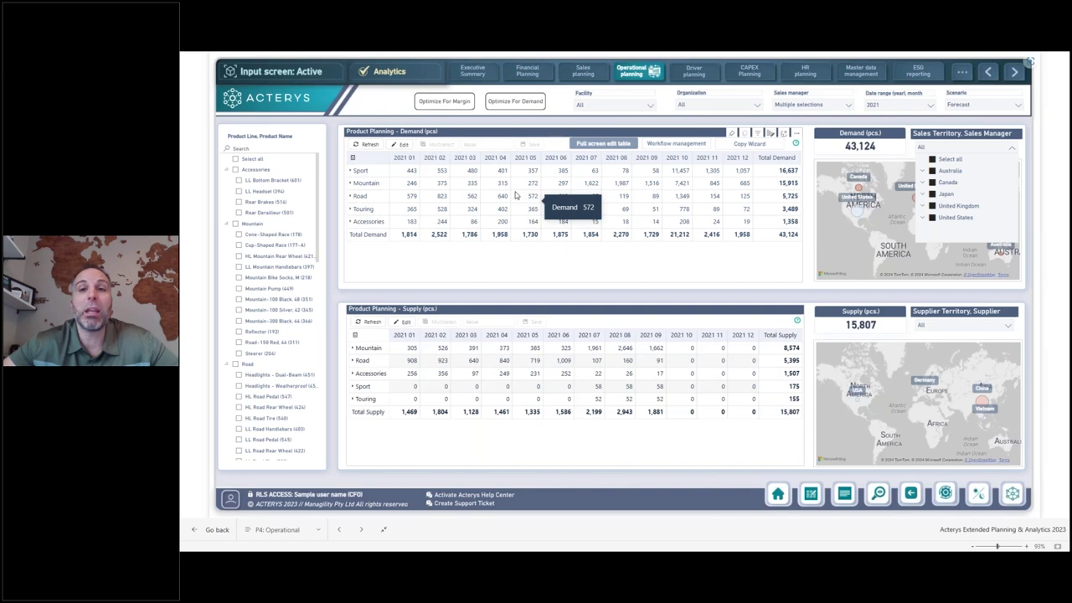
pyautogui.click(402, 145)
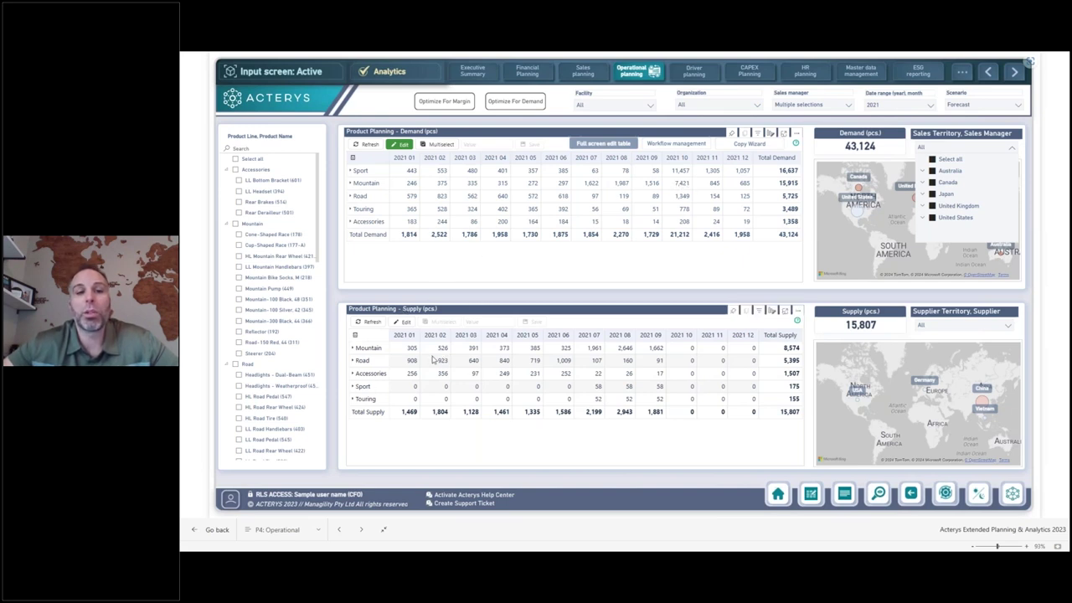
pyautogui.moveTo(411, 355)
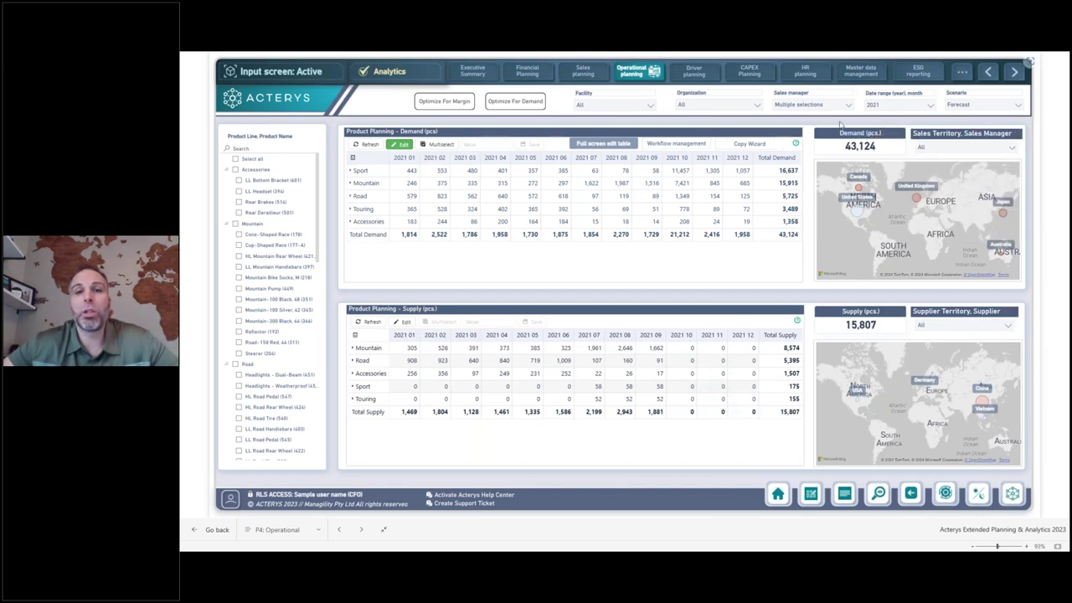
# - In Workflow Management, edit the Forecast entry for AdventureWorks Cycle, setting its status to Submitted and then to Approved
pyautogui.click(676, 143)
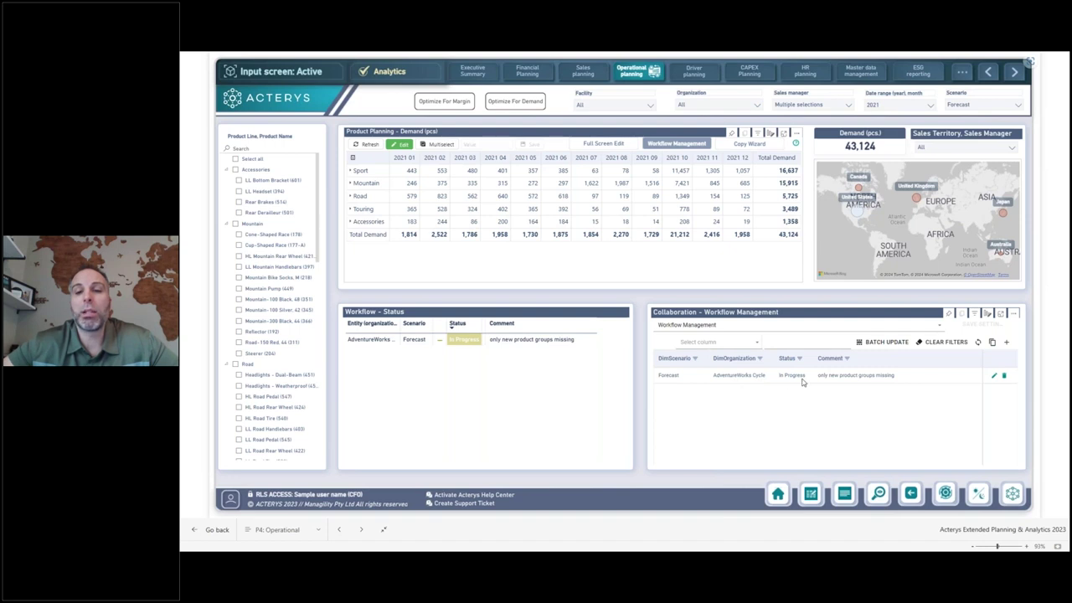
pyautogui.click(994, 375)
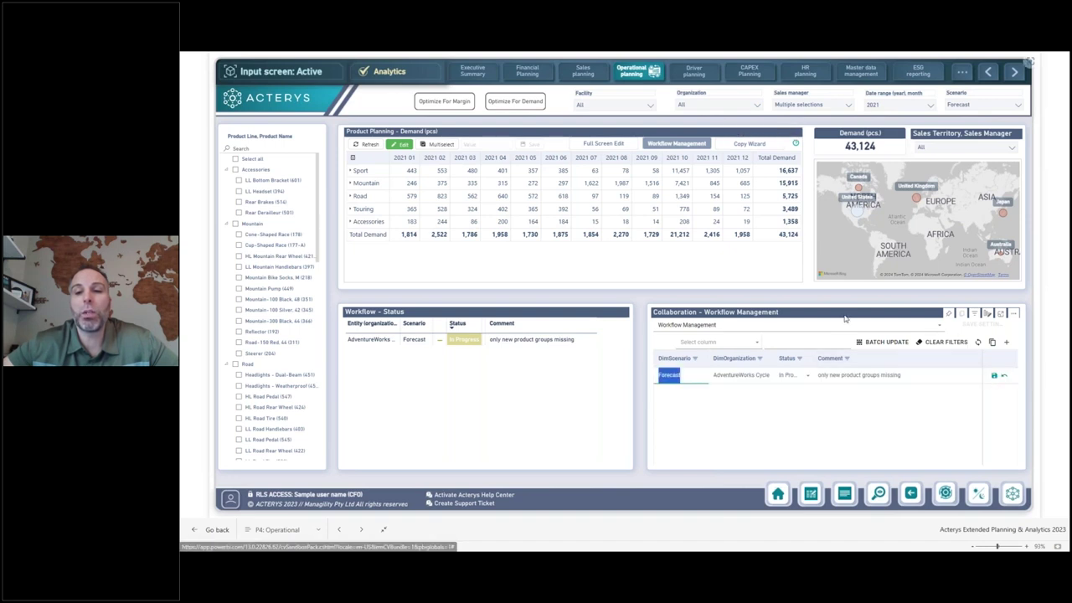
pyautogui.click(802, 377)
pyautogui.click(804, 376)
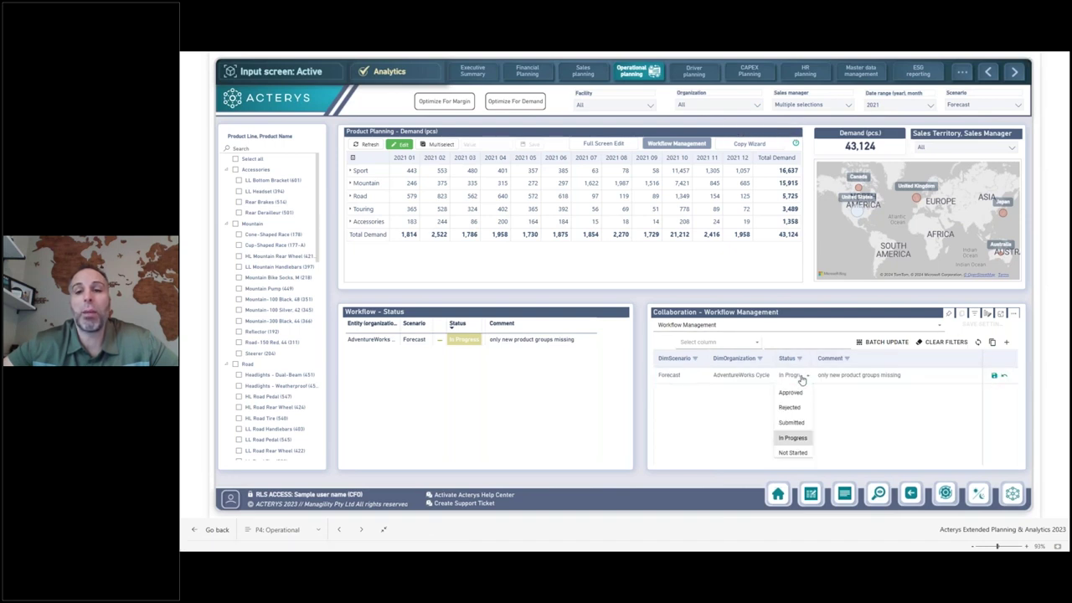
pyautogui.click(798, 406)
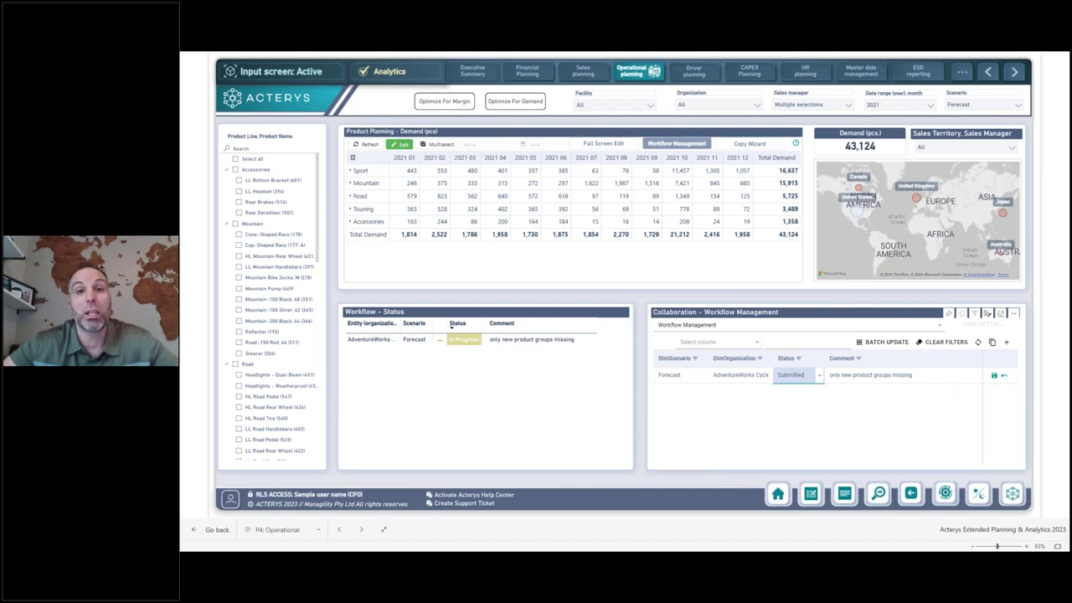
pyautogui.click(809, 377)
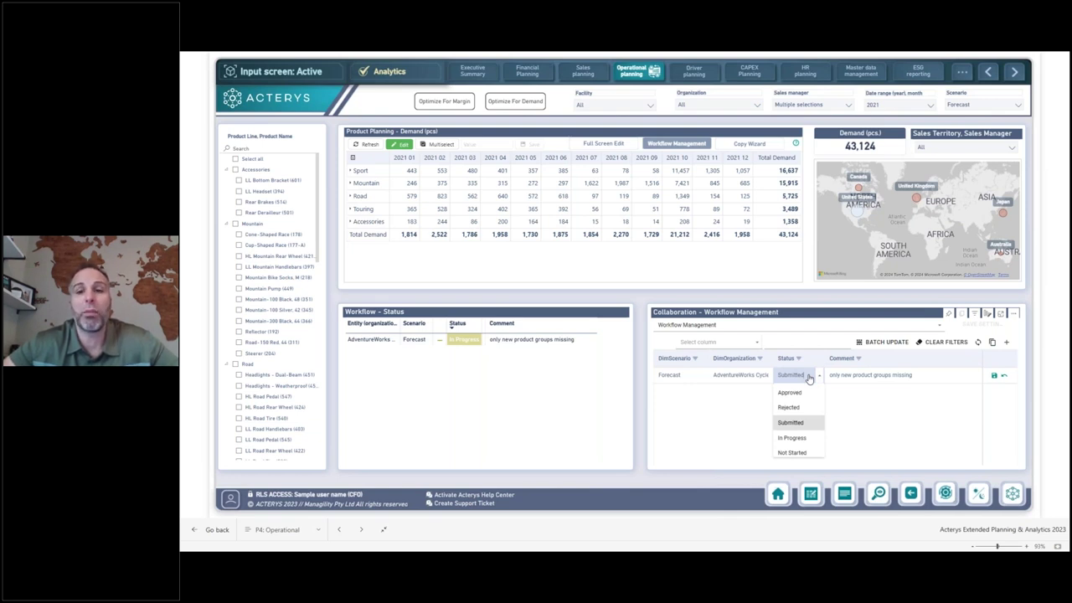
pyautogui.click(806, 393)
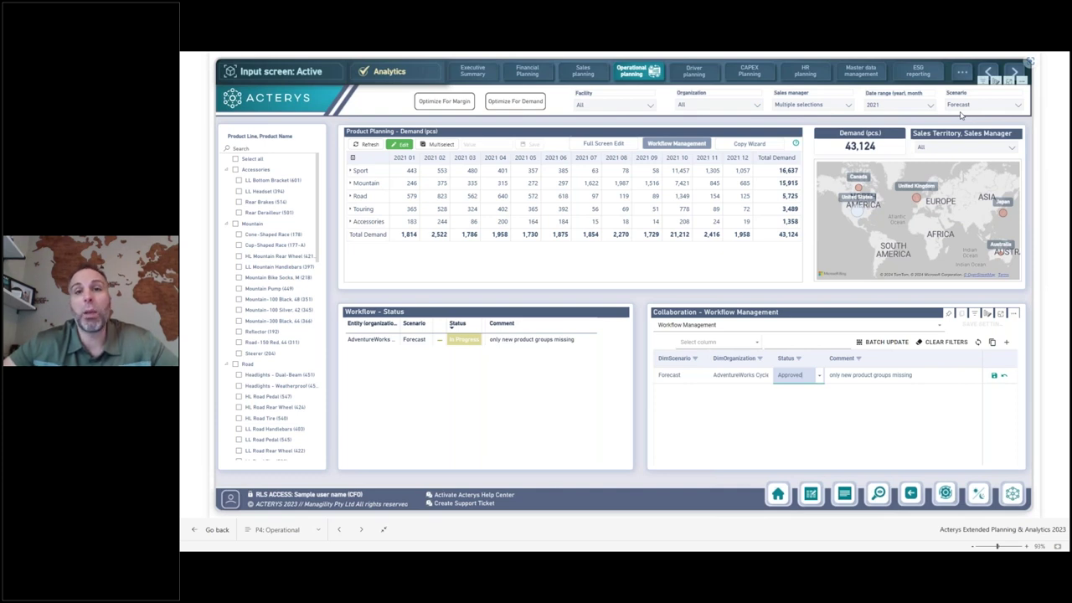
# - Open the Copy Wizard and add a new scenario row in the Scenario editor
pyautogui.click(750, 145)
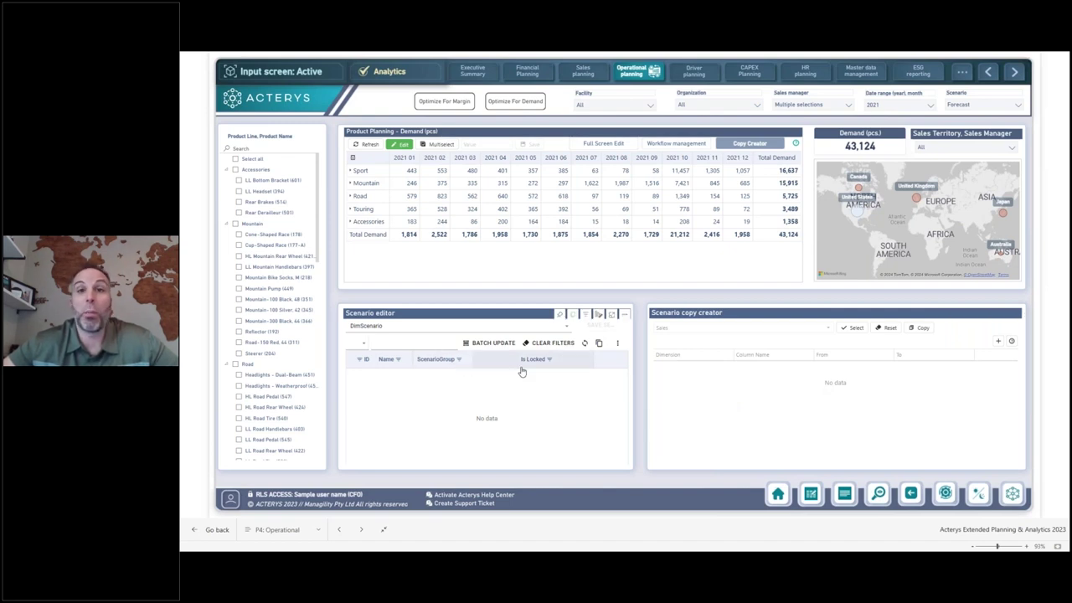
pyautogui.click(598, 343)
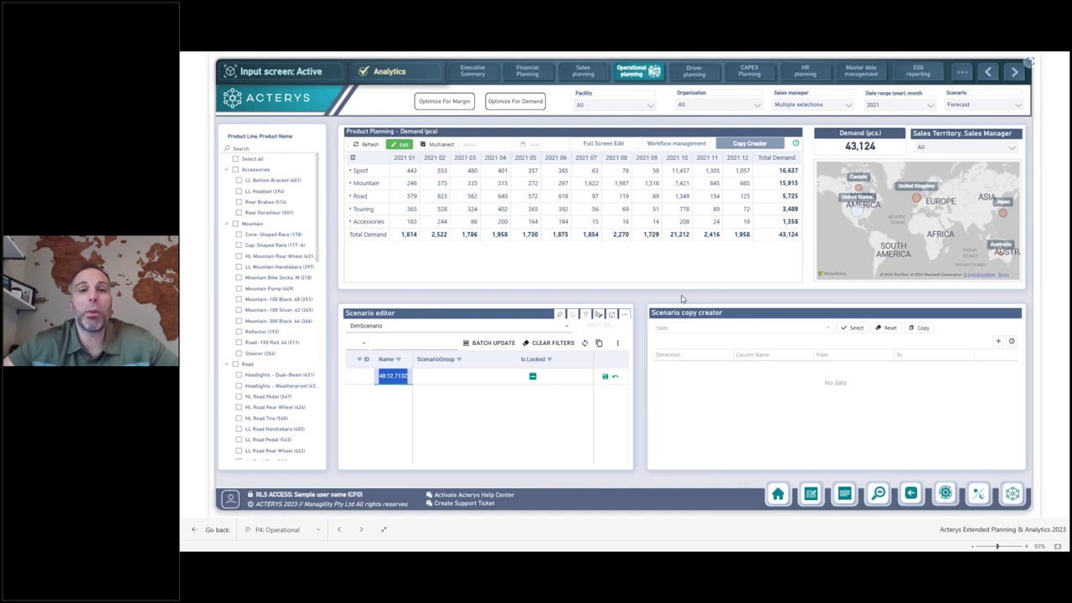
# - Go to the CAPEX Planning input screen and add a new asset row to the CAPEX Details table
pyautogui.click(758, 73)
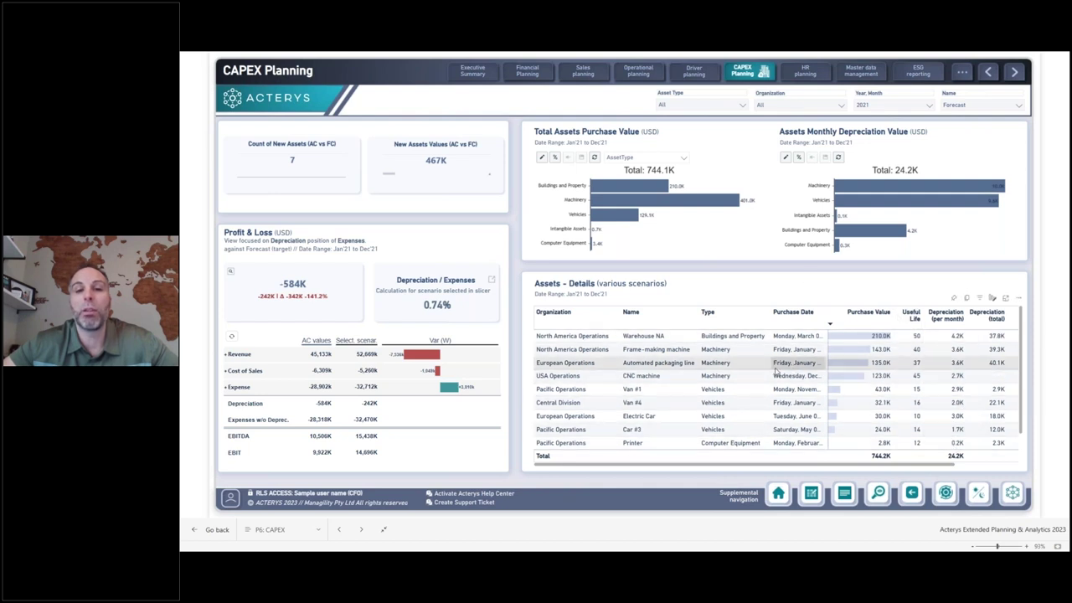
pyautogui.click(812, 494)
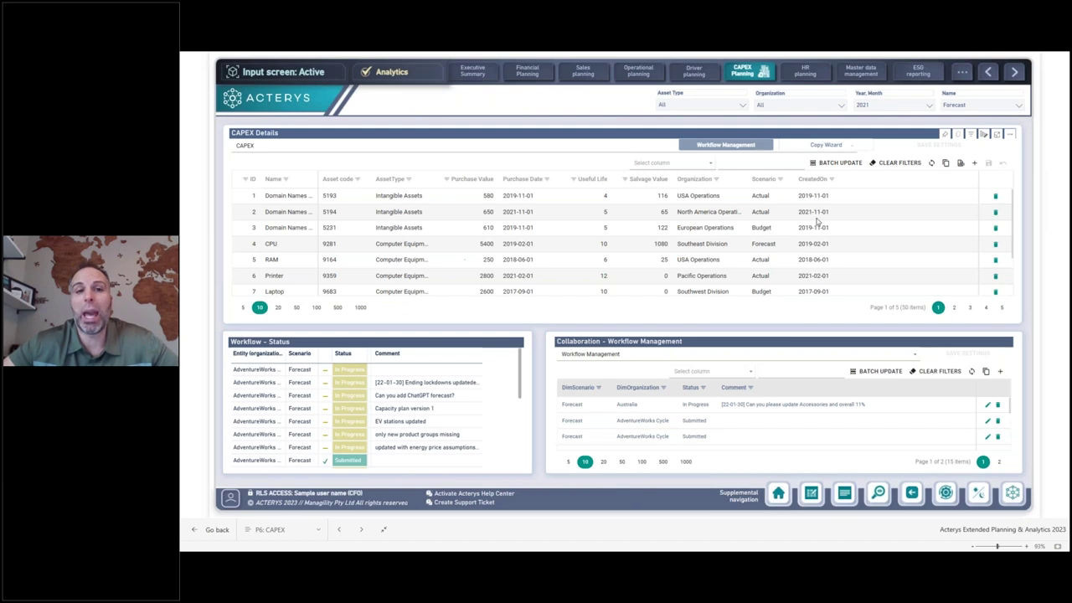
pyautogui.click(974, 164)
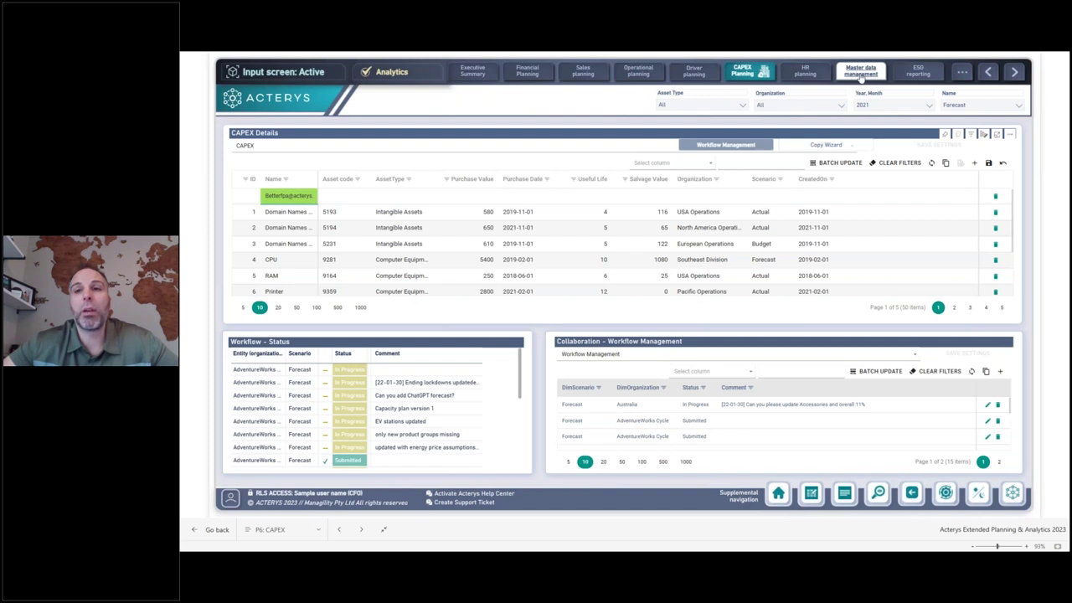
# - In Master data management, change the ProductLine of Cup-Shaped Race (177-A) to Road, then set it back to Mountain
pyautogui.click(861, 77)
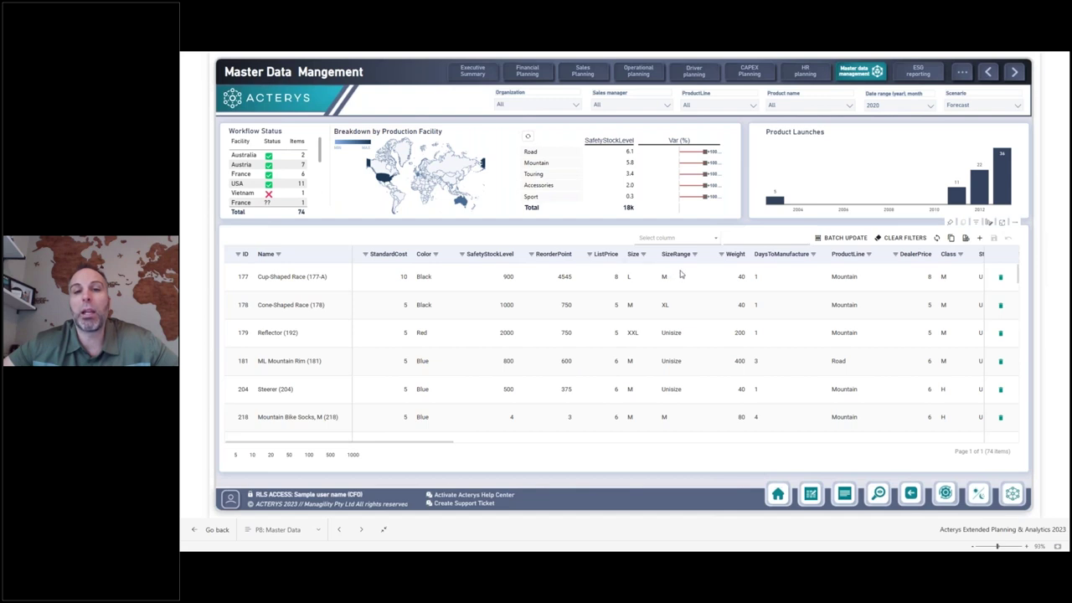
pyautogui.doubleClick(844, 283)
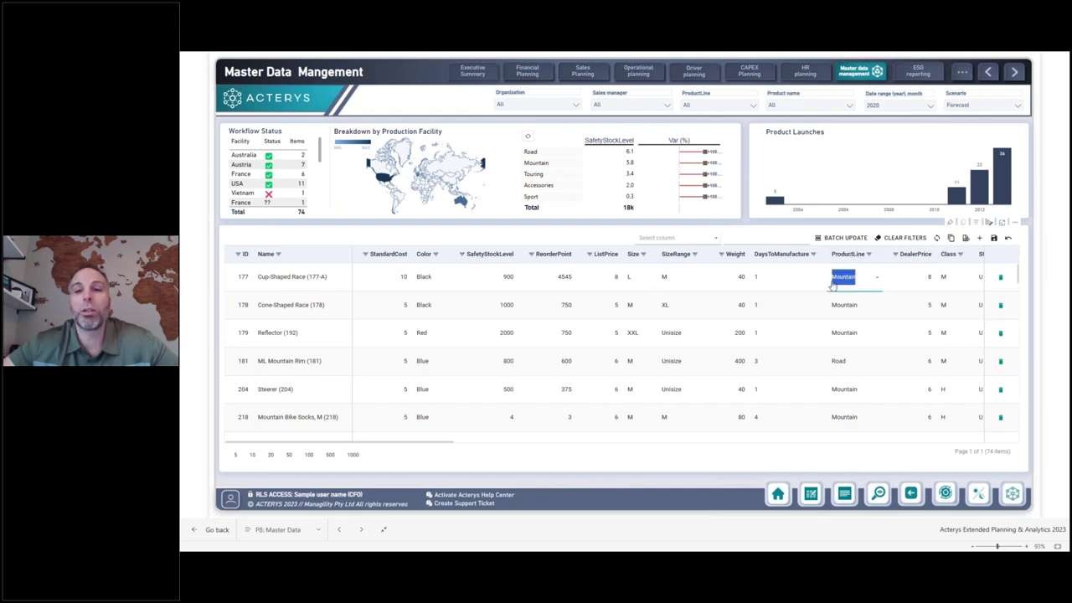
pyautogui.click(872, 285)
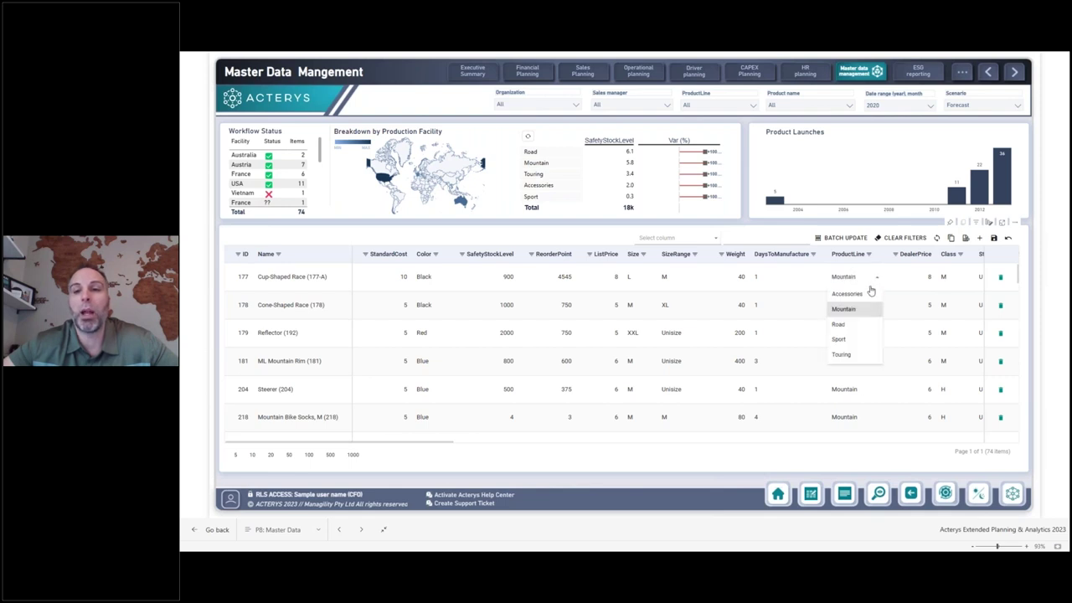
pyautogui.click(846, 325)
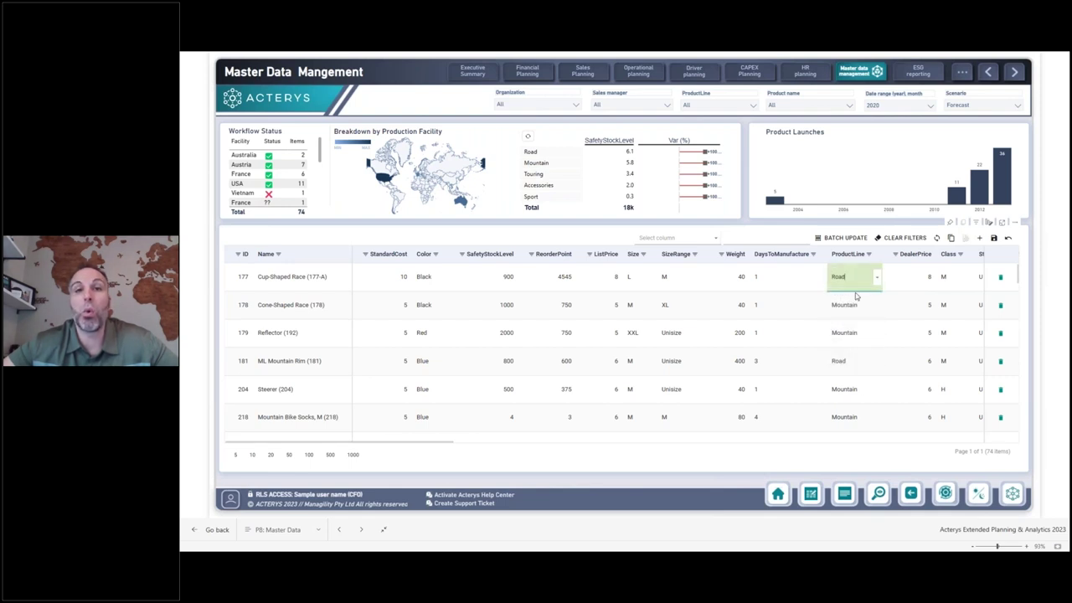
pyautogui.click(866, 287)
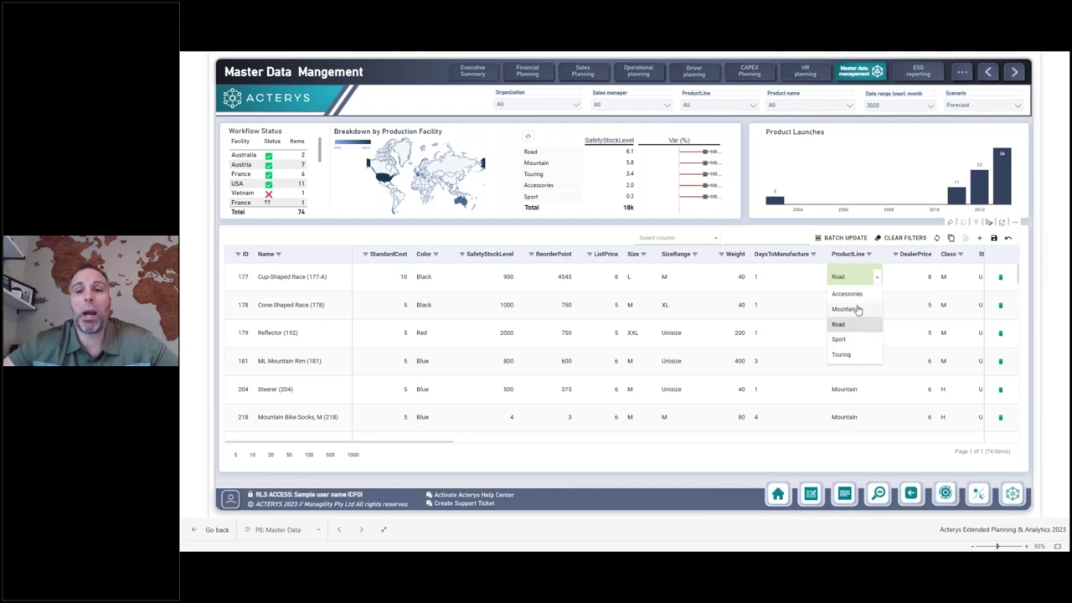
pyautogui.click(846, 309)
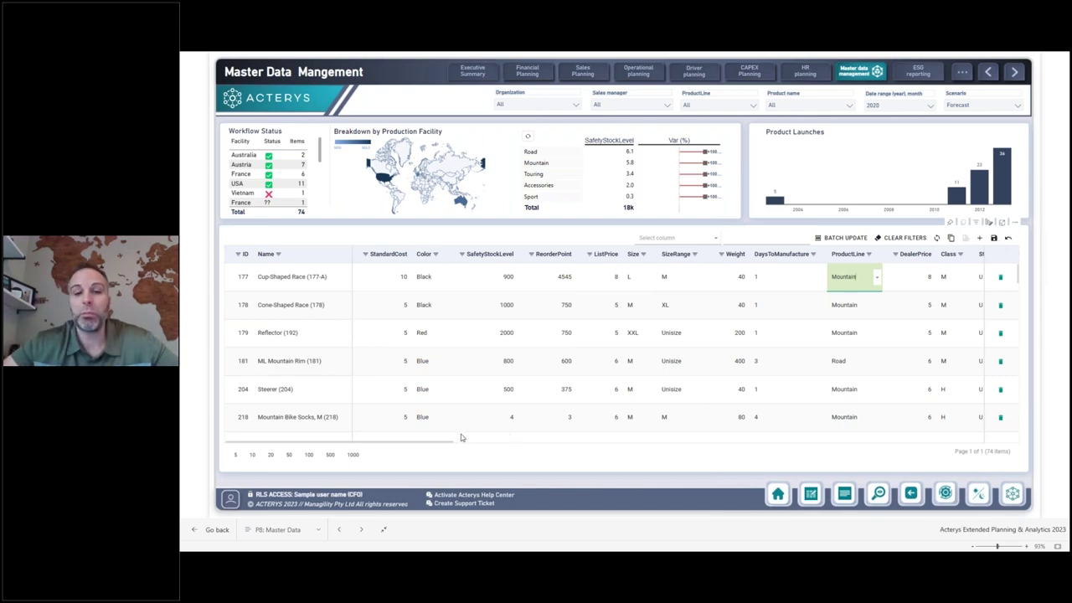
# - Examine the further columns of the product master data table, including photo, description, status, link and facility
pyautogui.moveTo(451, 441); pyautogui.dragTo(588, 443)
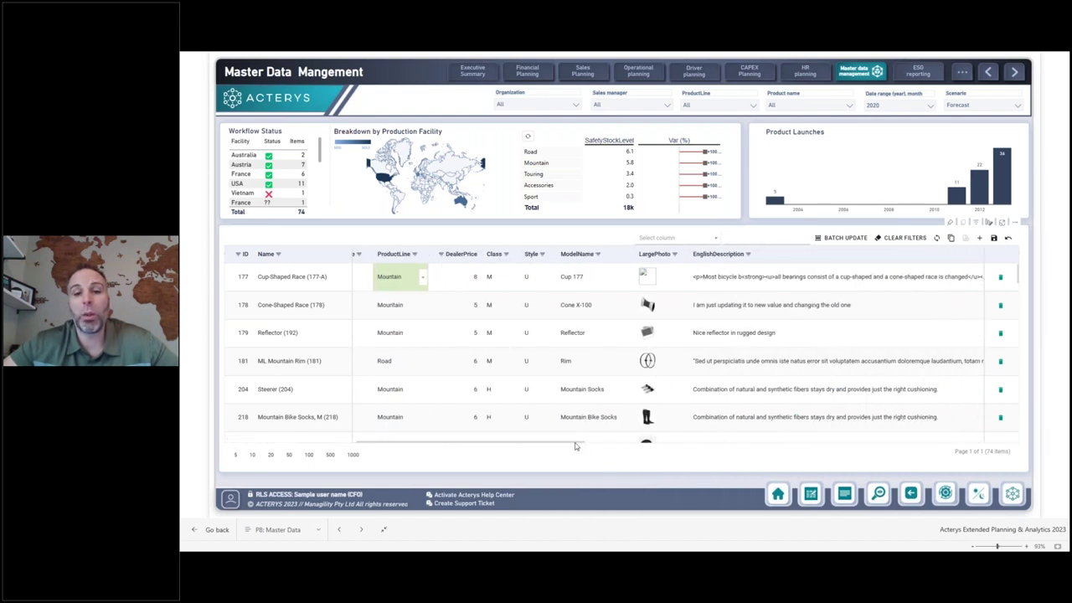
pyautogui.moveTo(575, 442); pyautogui.dragTo(953, 442)
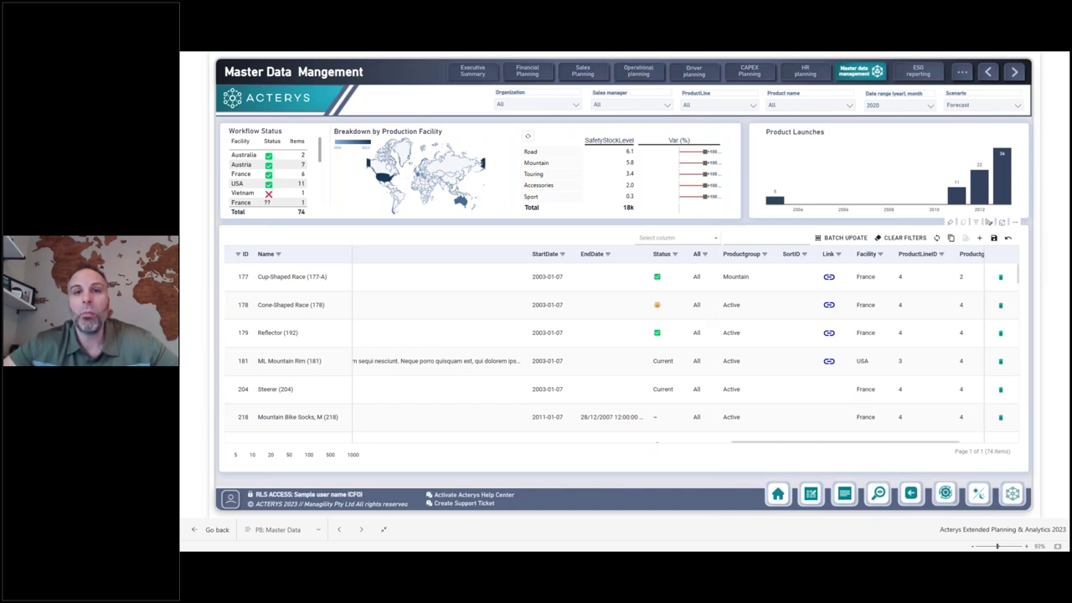
# - Leave full screen, switch to the Acterys Demo - Product Production report and copy its web address
pyautogui.press('Escape')
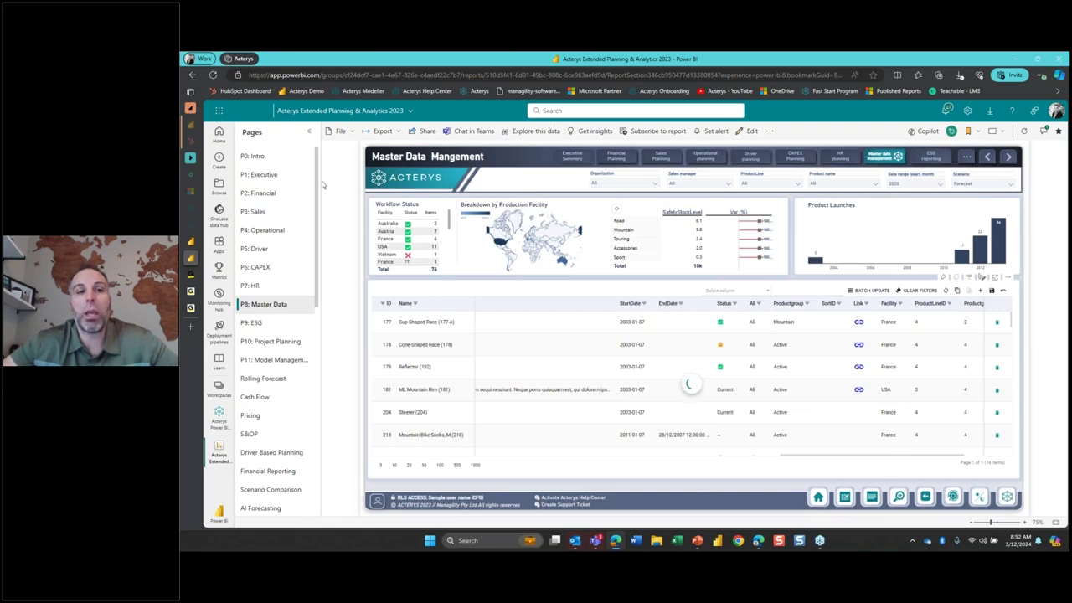
pyautogui.hotkey('alt', 'Left')
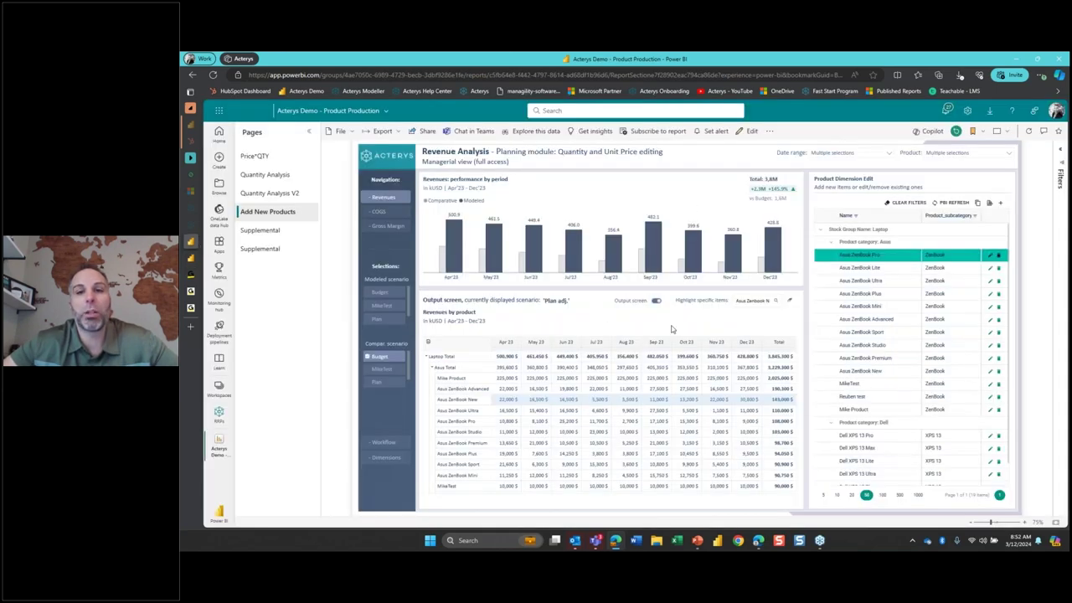
pyautogui.click(475, 75)
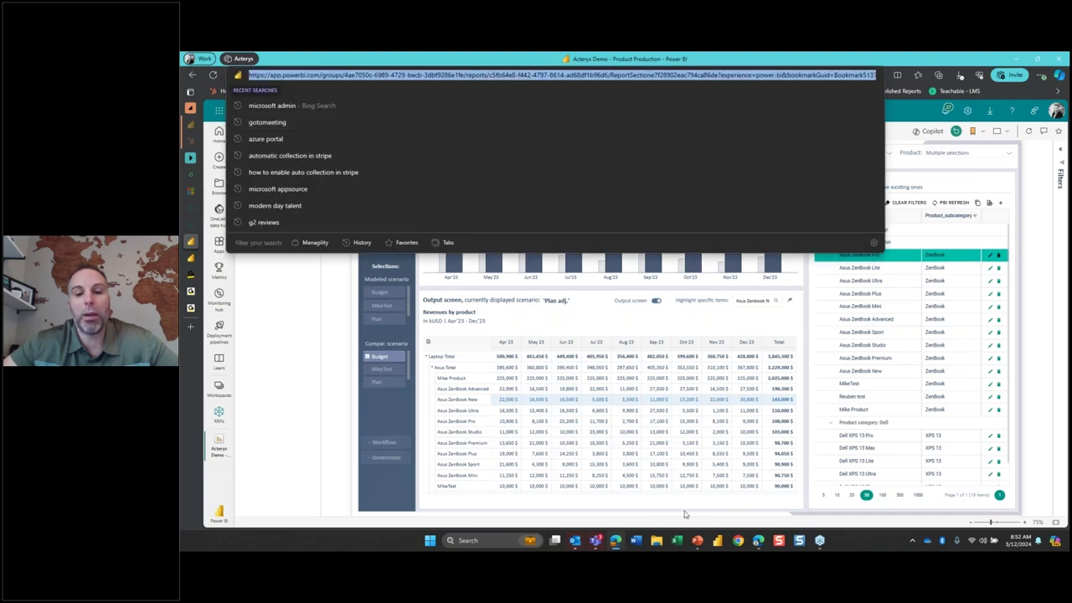
# - Switch to the PowerPoint presentation, add a new slide after slide 12 and insert a Power BI object on it
pyautogui.click(697, 540)
pyautogui.click(275, 413)
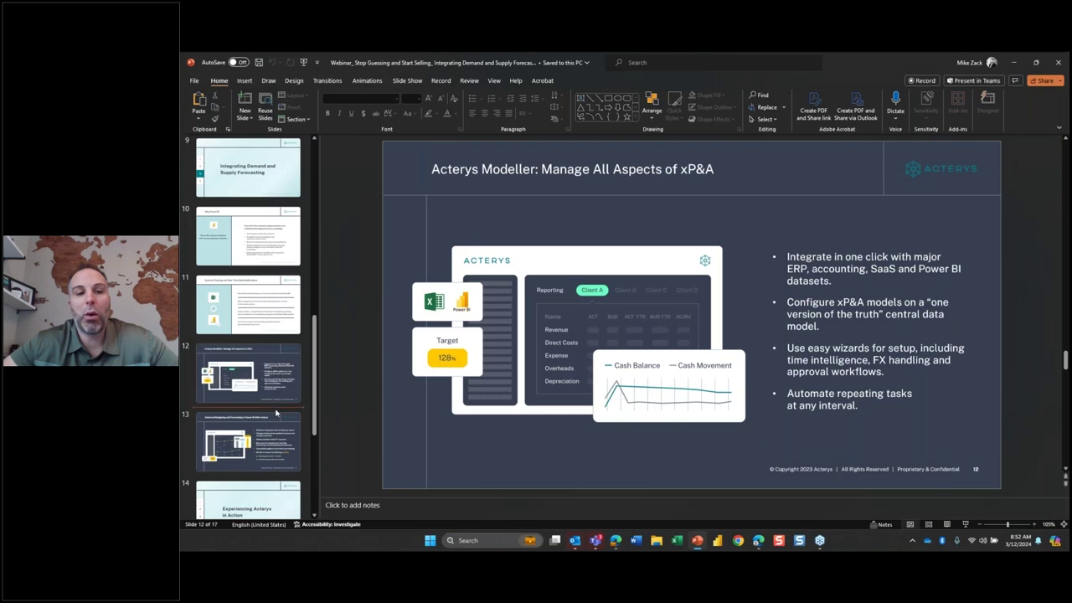
pyautogui.rightClick(275, 413)
pyautogui.click(293, 440)
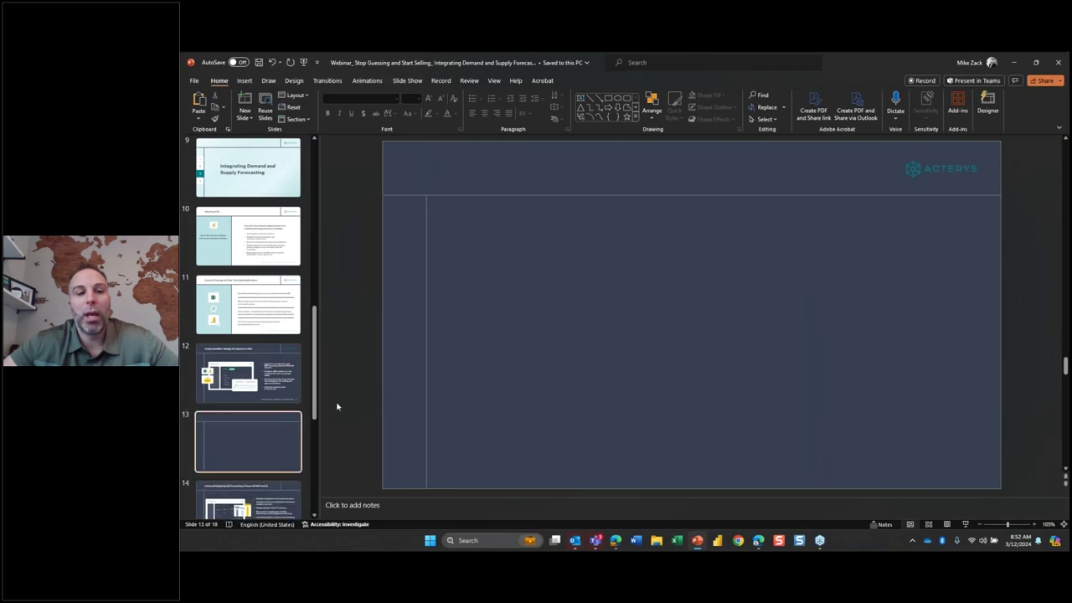
pyautogui.click(244, 80)
pyautogui.click(503, 111)
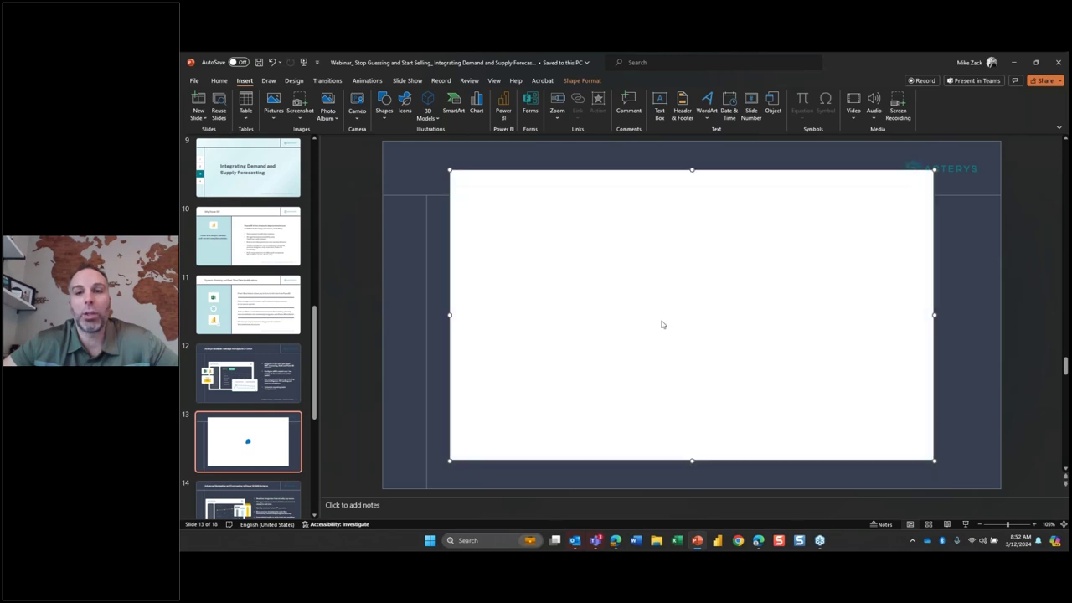
# - Enlarge the Power BI object to fill the slide and embed the Product Production report from the copied address
pyautogui.moveTo(446, 169); pyautogui.dragTo(382, 141)
pyautogui.moveTo(935, 461); pyautogui.dragTo(1003, 491)
pyautogui.click(661, 273)
pyautogui.hotkey('ctrl', 'v')
pyautogui.click(764, 273)
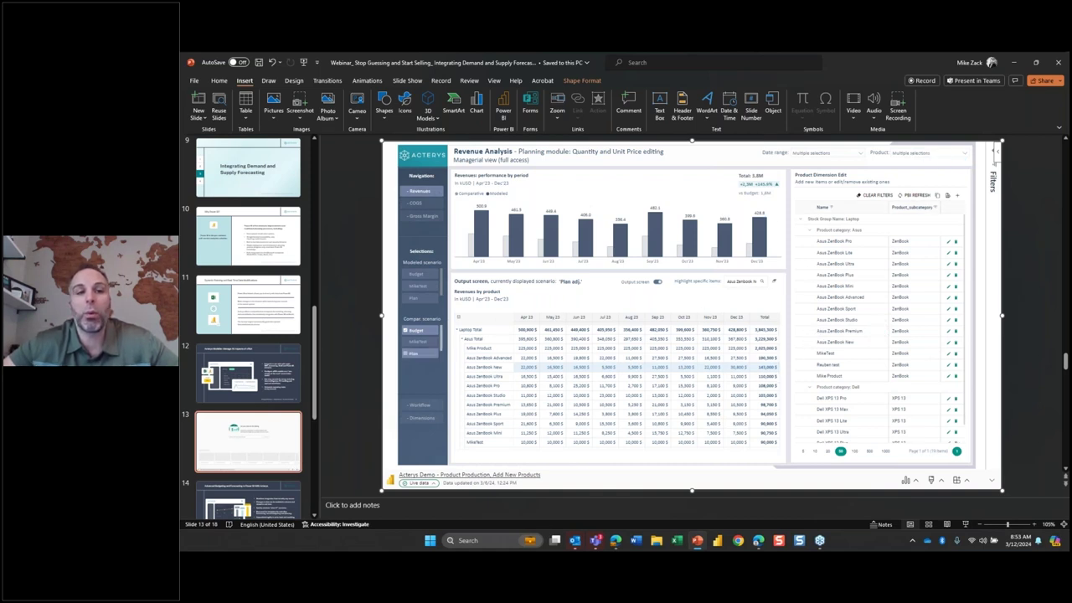
# - Start the slide show from slide 13 and swap the presenter view with the slide show display
pyautogui.click(964, 525)
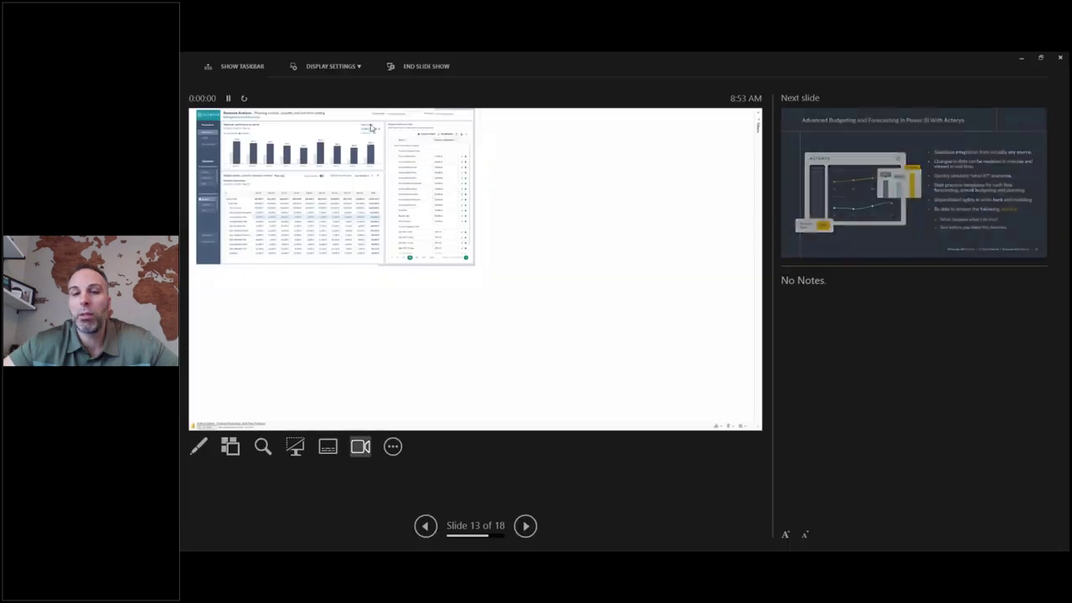
pyautogui.click(337, 69)
pyautogui.click(338, 86)
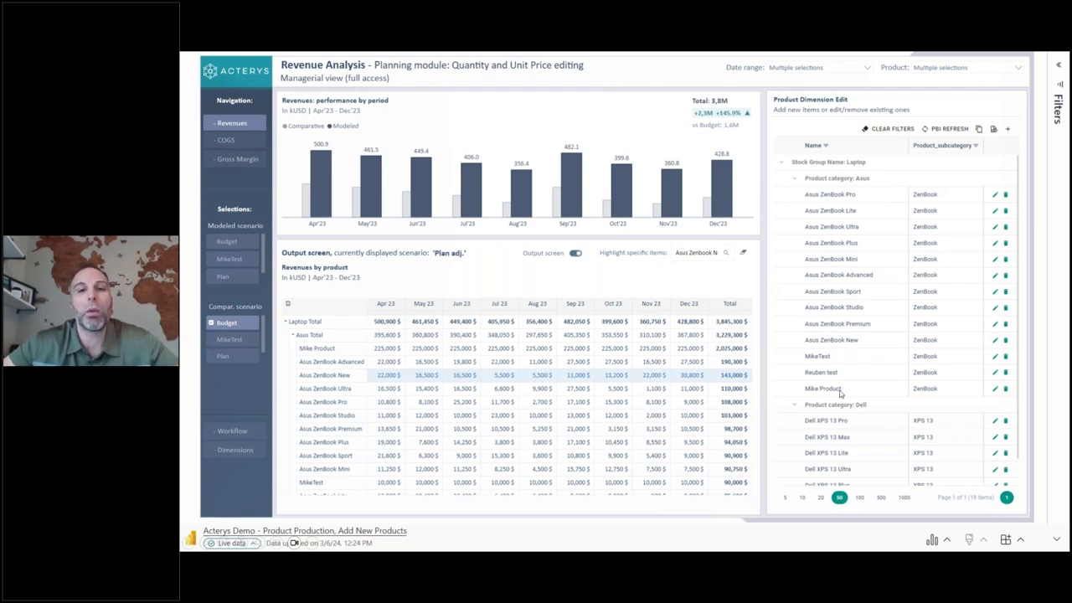
# - Delete the Mike Product and MikeTest records from the Product Dimension Edit table
pyautogui.click(1006, 391)
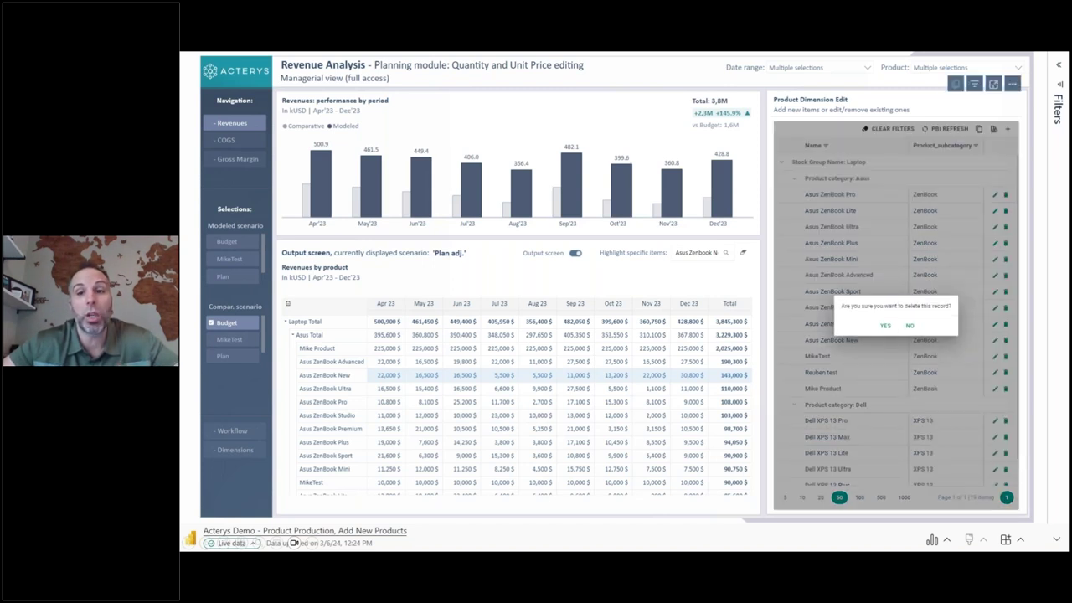
pyautogui.click(885, 325)
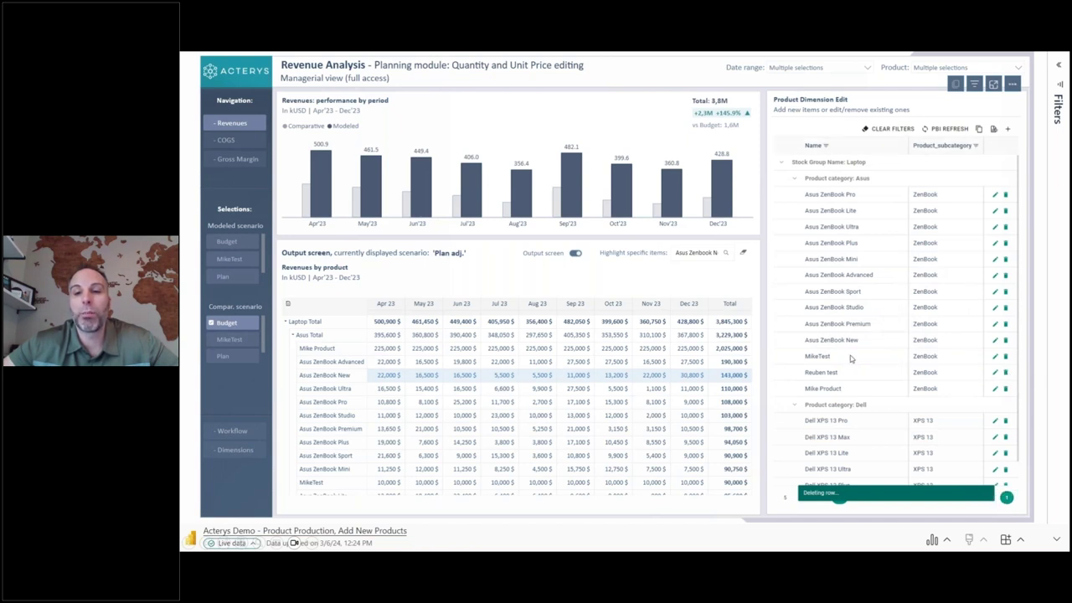
pyautogui.click(1006, 358)
pyautogui.click(886, 328)
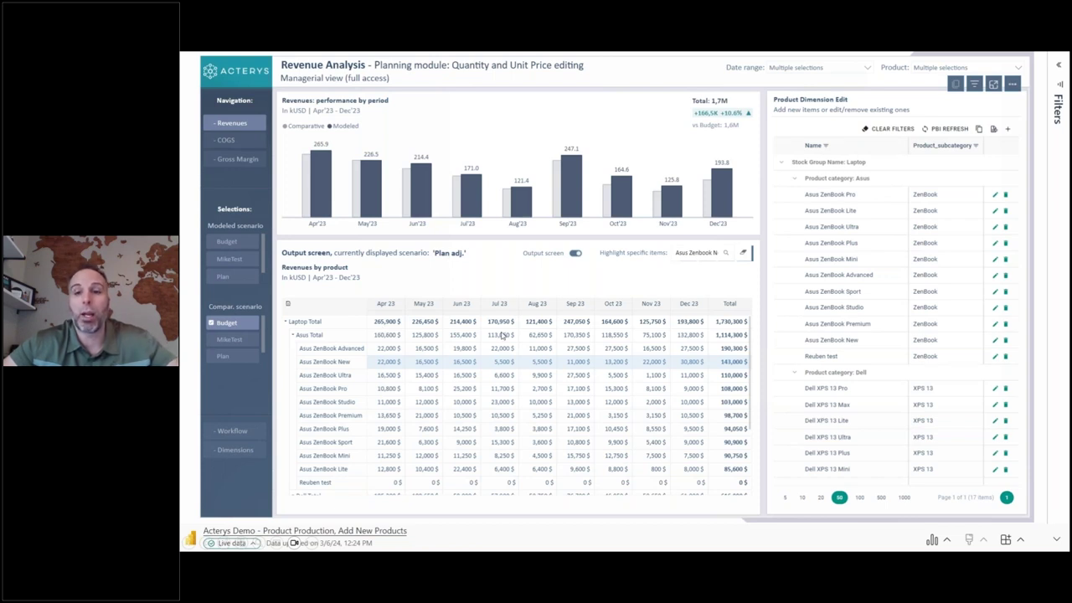
# - Show the Planning screen, enable editing of Quantity by product and set Asus ZenBook Advanced for Apr 23 to 28
pyautogui.click(575, 253)
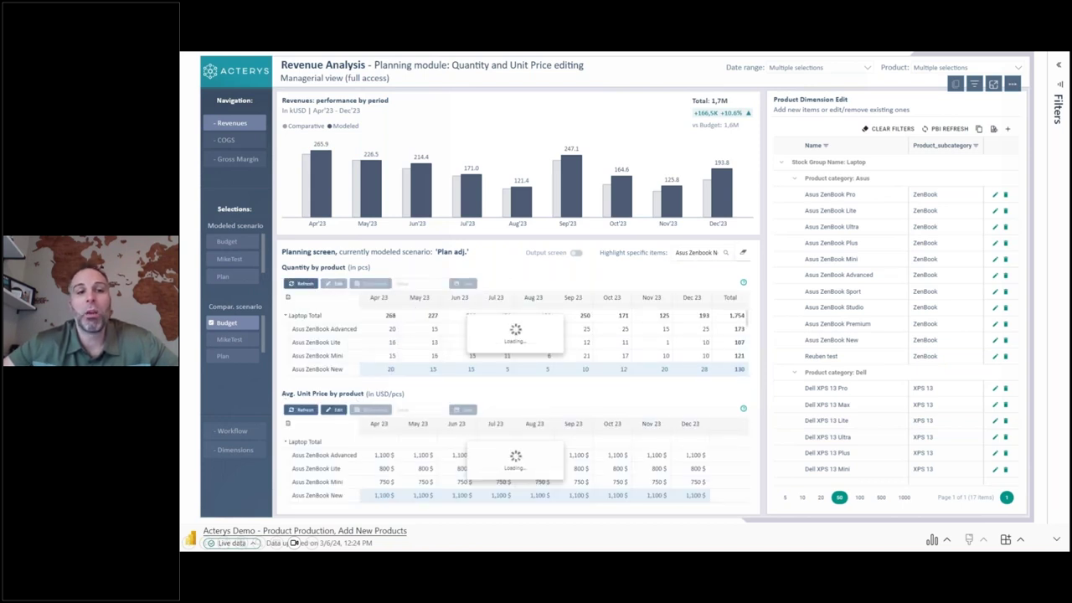
pyautogui.click(335, 284)
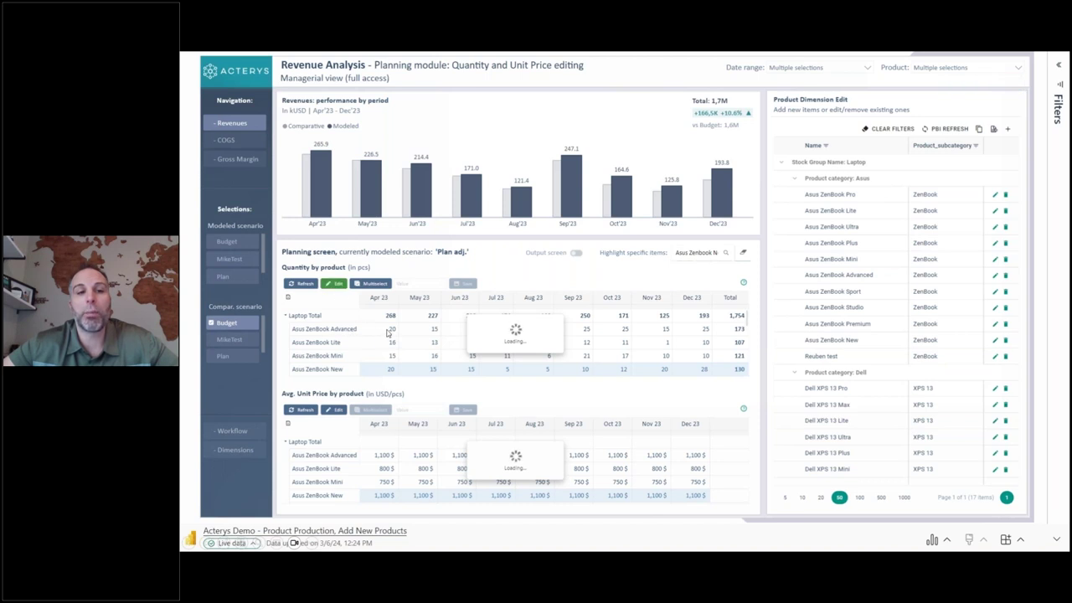
pyautogui.click(394, 329)
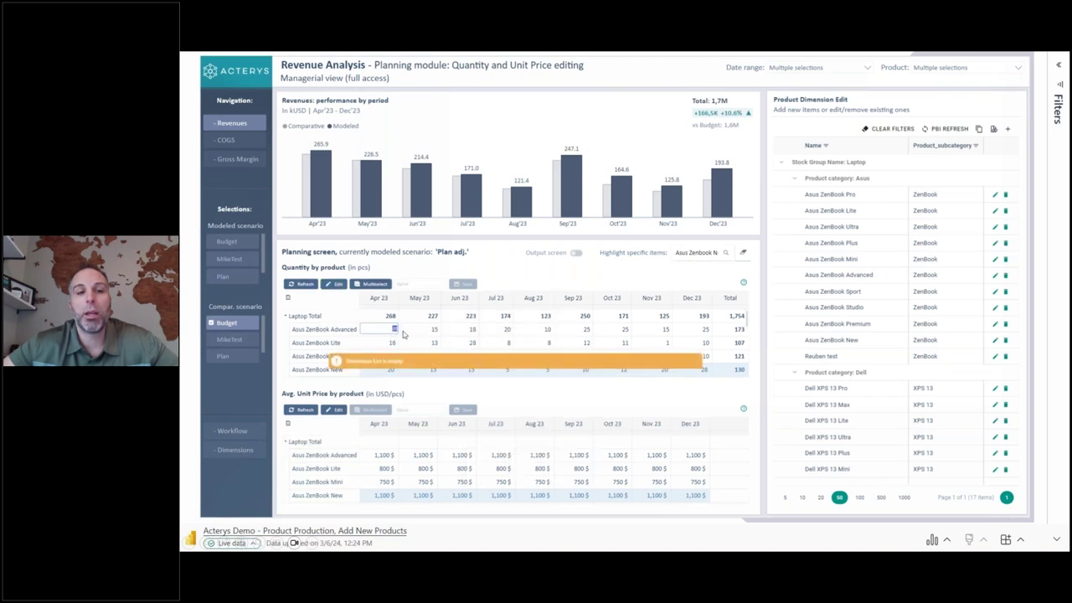
pyautogui.press('BackSpace')
pyautogui.write('28')
pyautogui.press('Return')
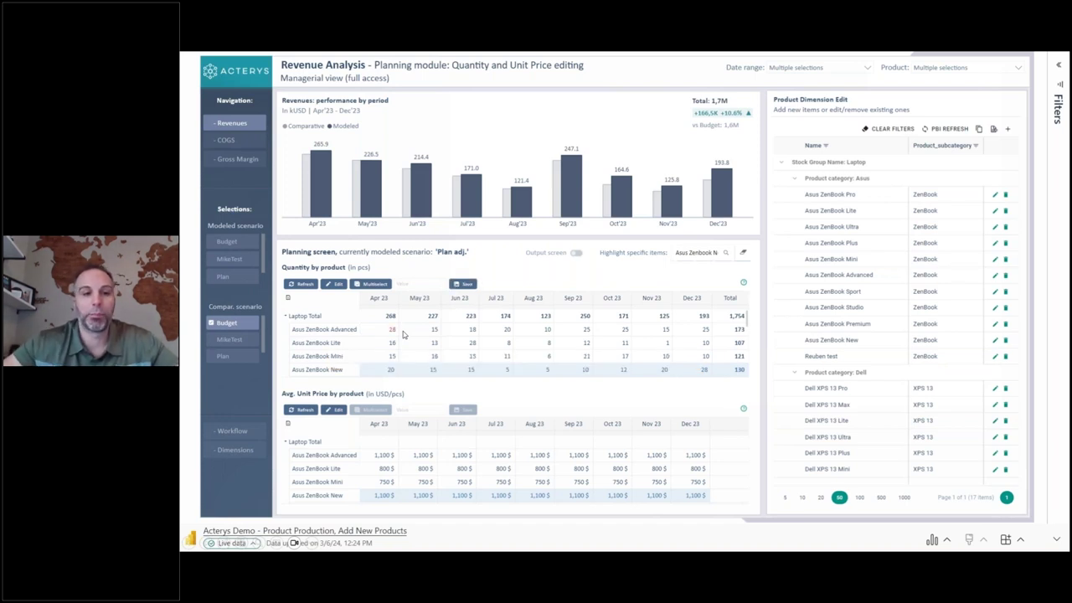
# - Set the Apr 23 quantity of Asus ZenBook Lite to 12 and save the quantity changes
pyautogui.click(392, 343)
pyautogui.write('40')
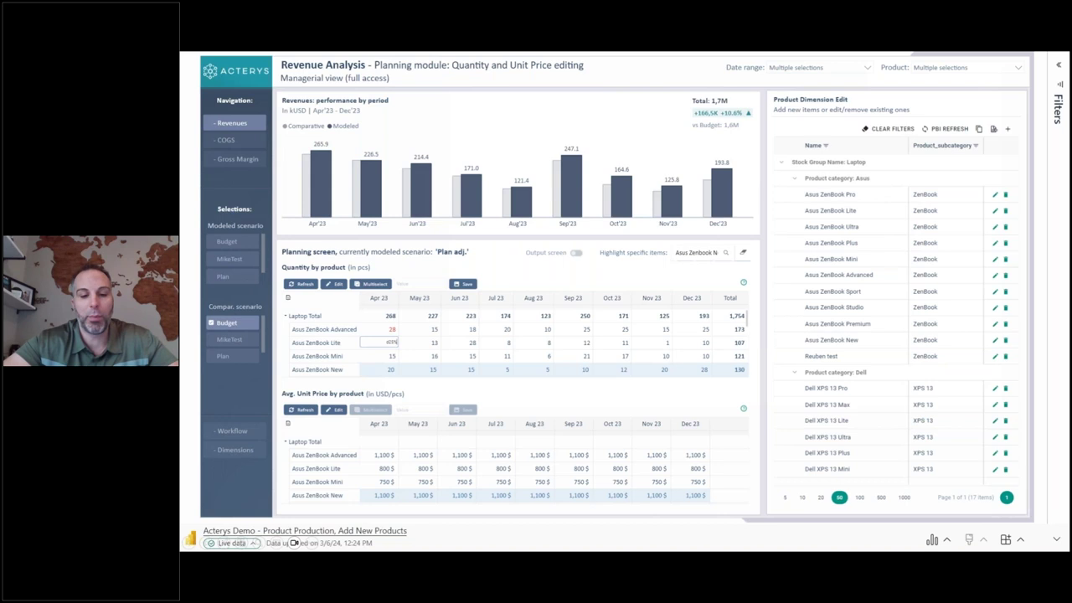
pyautogui.press('Return')
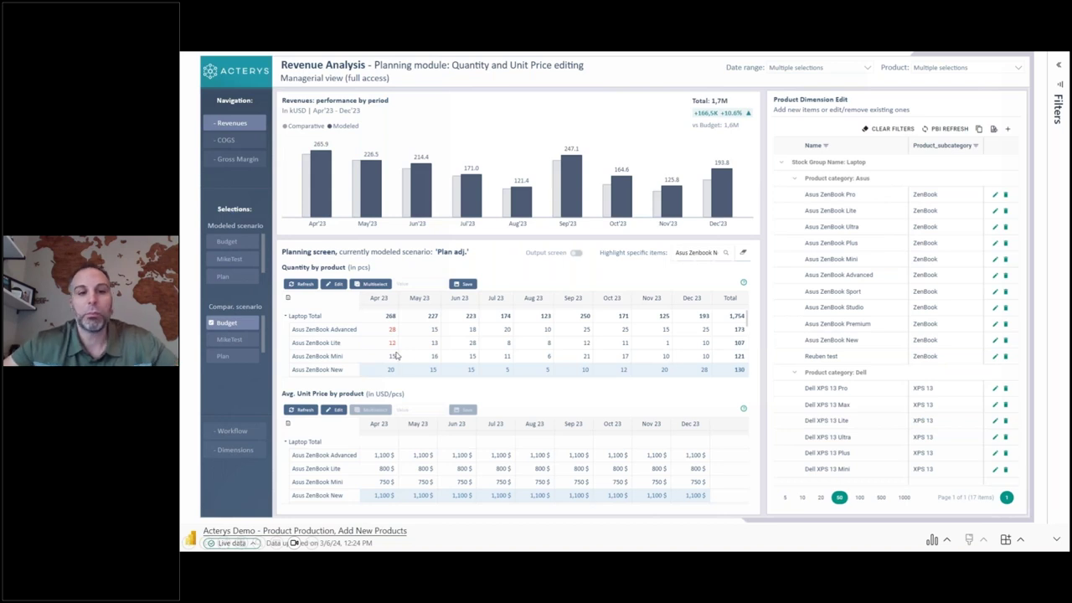
pyautogui.click(465, 285)
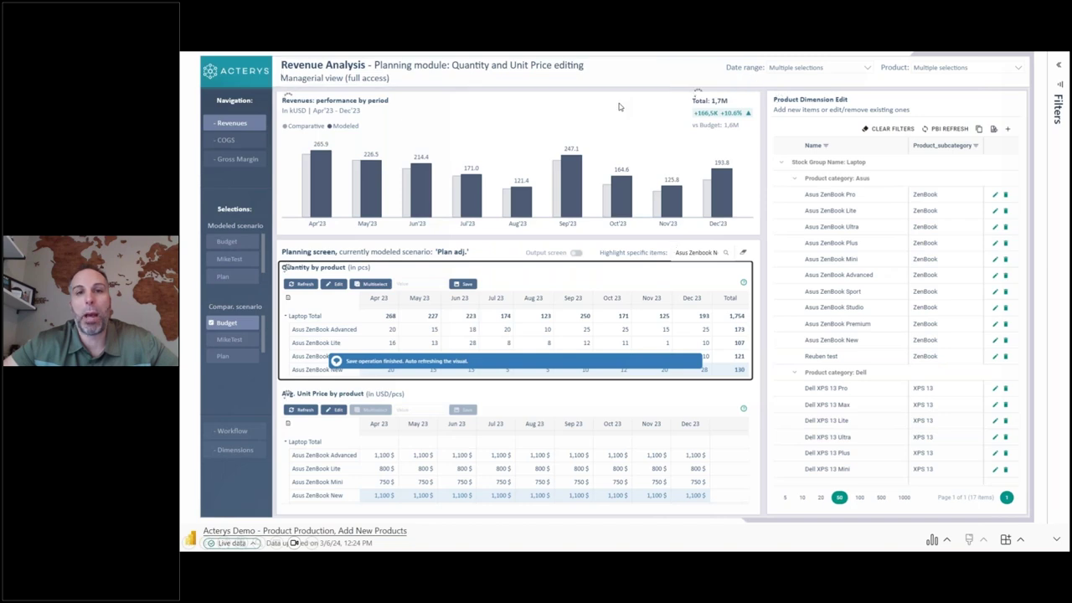
# - End the slide show and open a new blank workbook in a maximized Excel window
pyautogui.press('Escape')
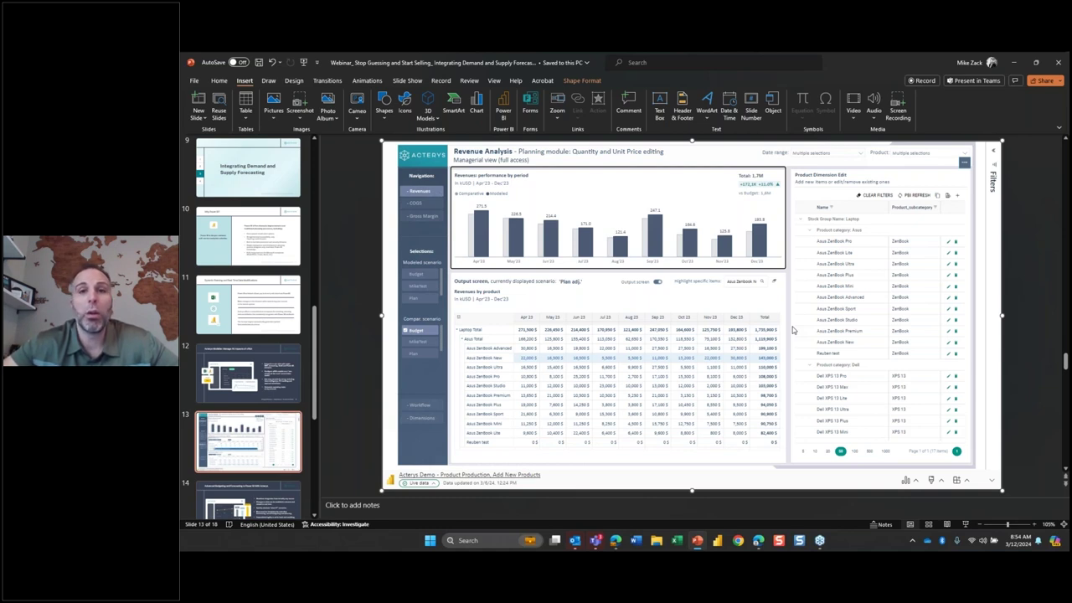
pyautogui.click(677, 540)
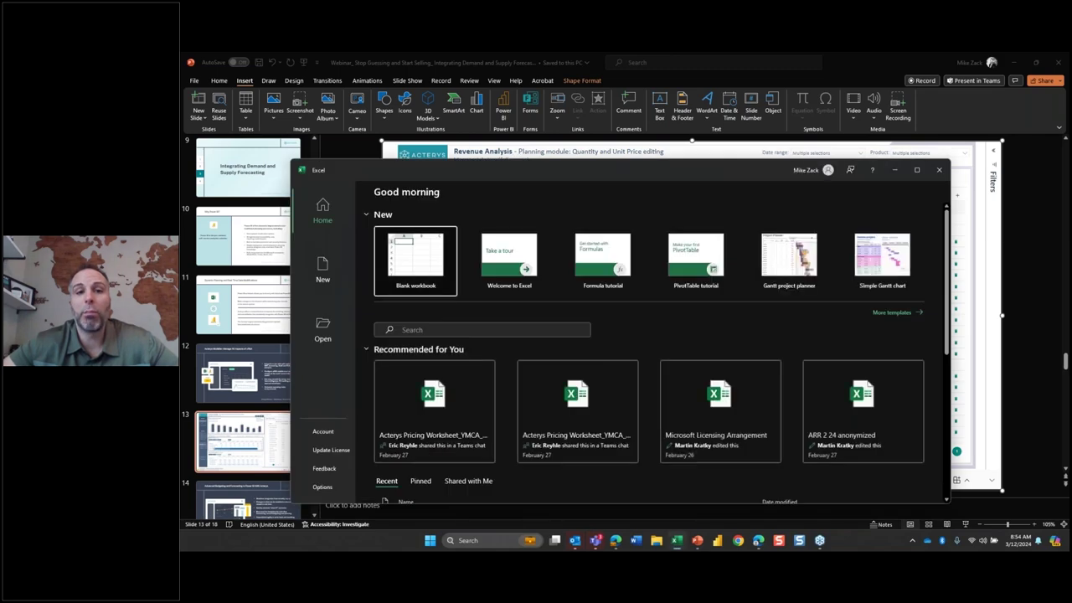
pyautogui.click(429, 266)
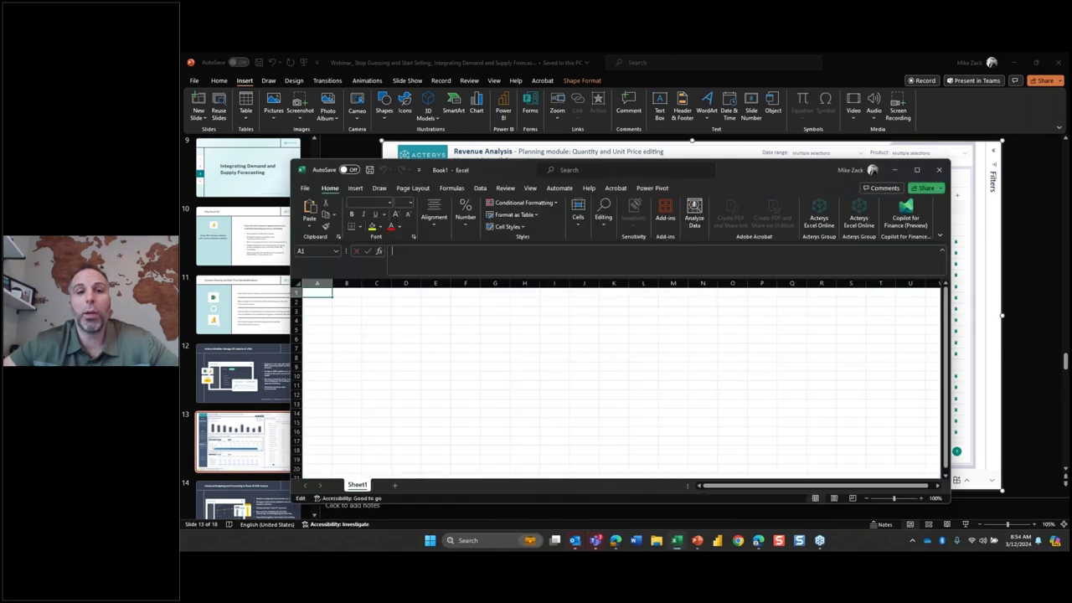
pyautogui.doubleClick(740, 172)
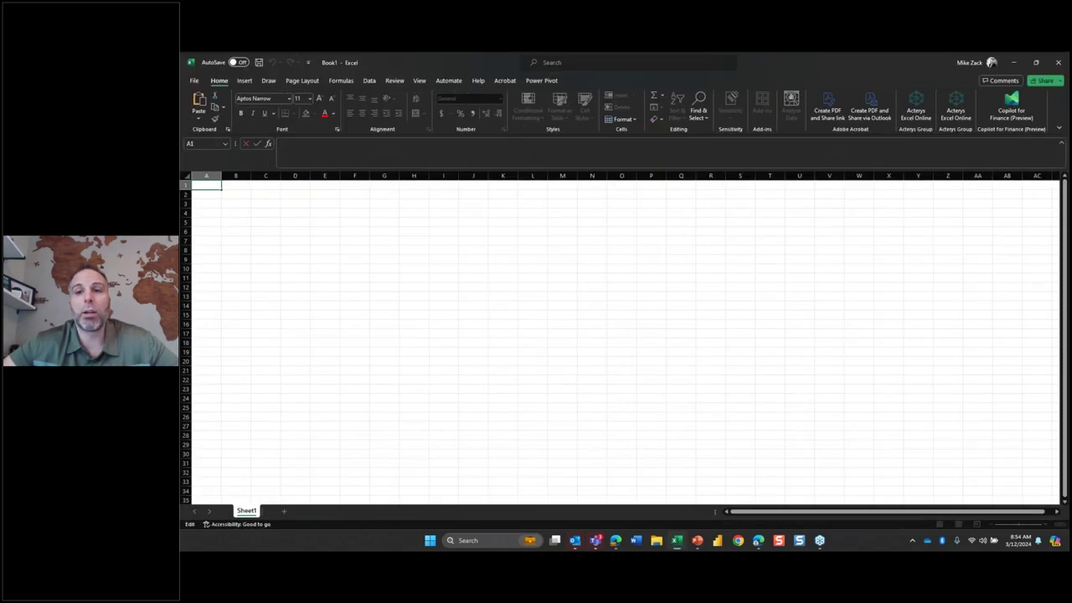
# - Open the Acterys Excel Online add-in and sign in with the first listed Microsoft account
pyautogui.click(916, 113)
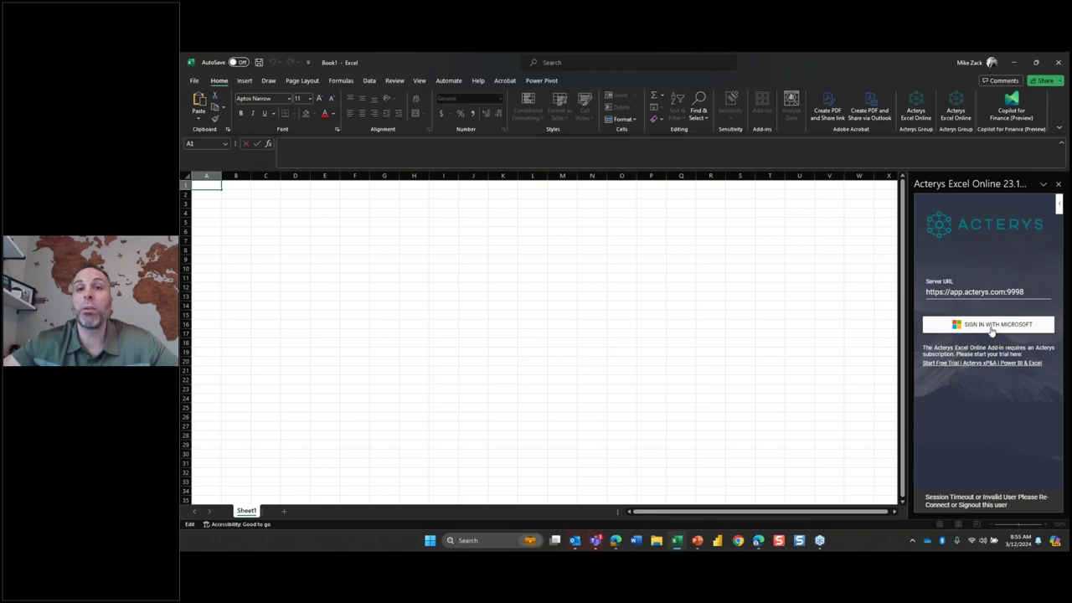
pyautogui.click(991, 326)
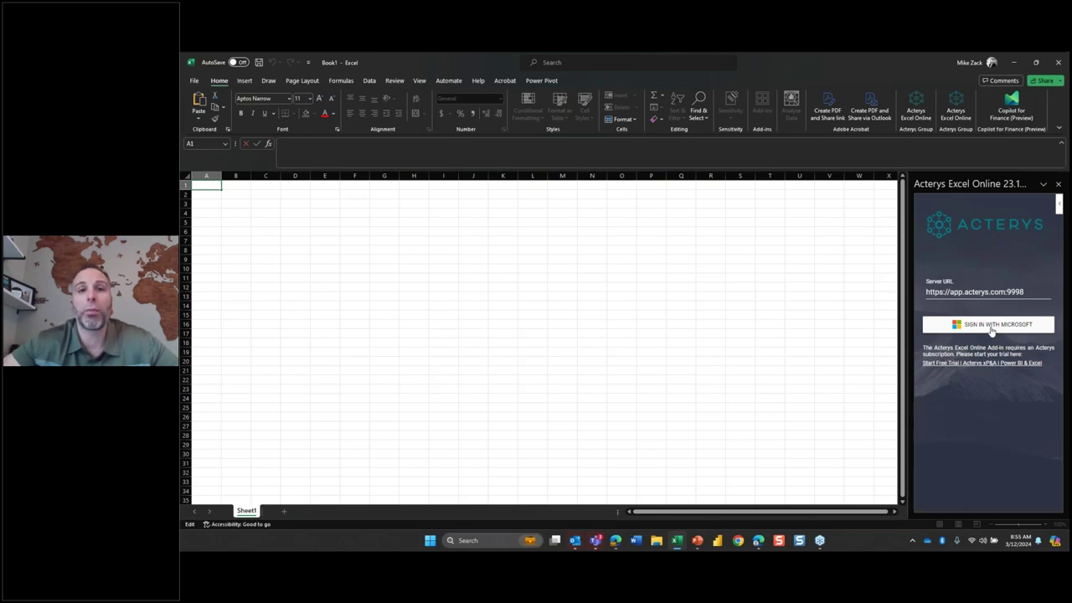
pyautogui.click(992, 327)
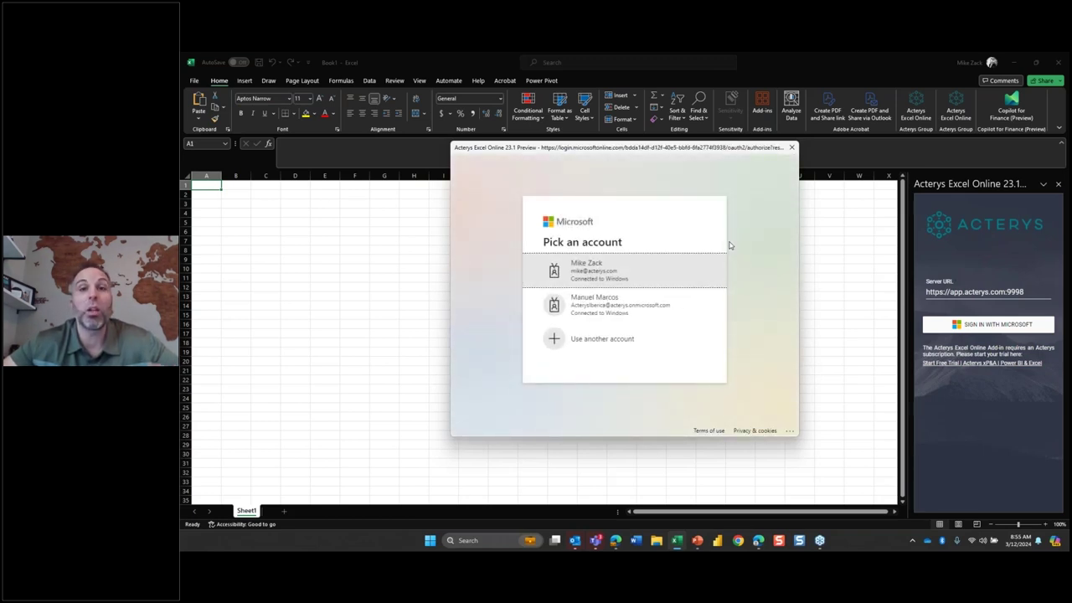
pyautogui.click(629, 276)
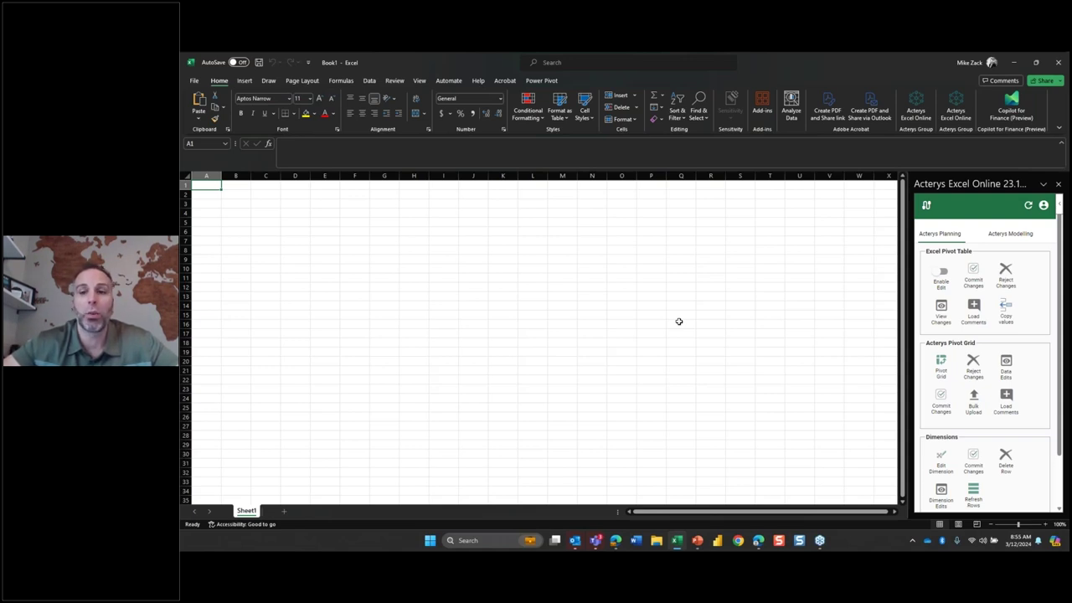
# - Find the DimProduct dimension by filtering for "prod" and load it into the workbook for editing
pyautogui.click(943, 467)
pyautogui.click(528, 202)
pyautogui.write('prod')
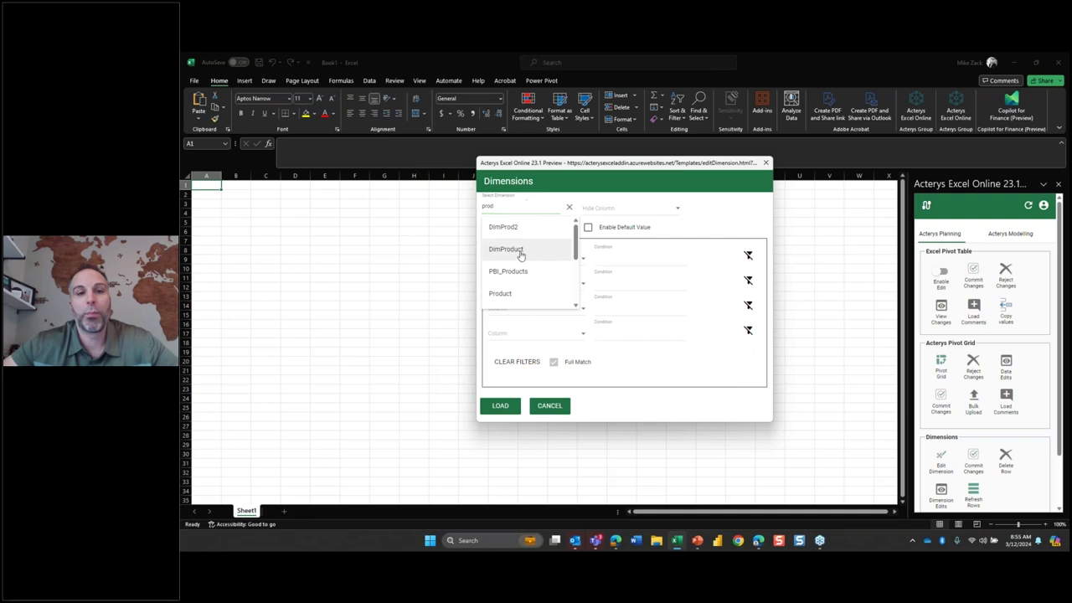
pyautogui.click(520, 250)
pyautogui.click(500, 406)
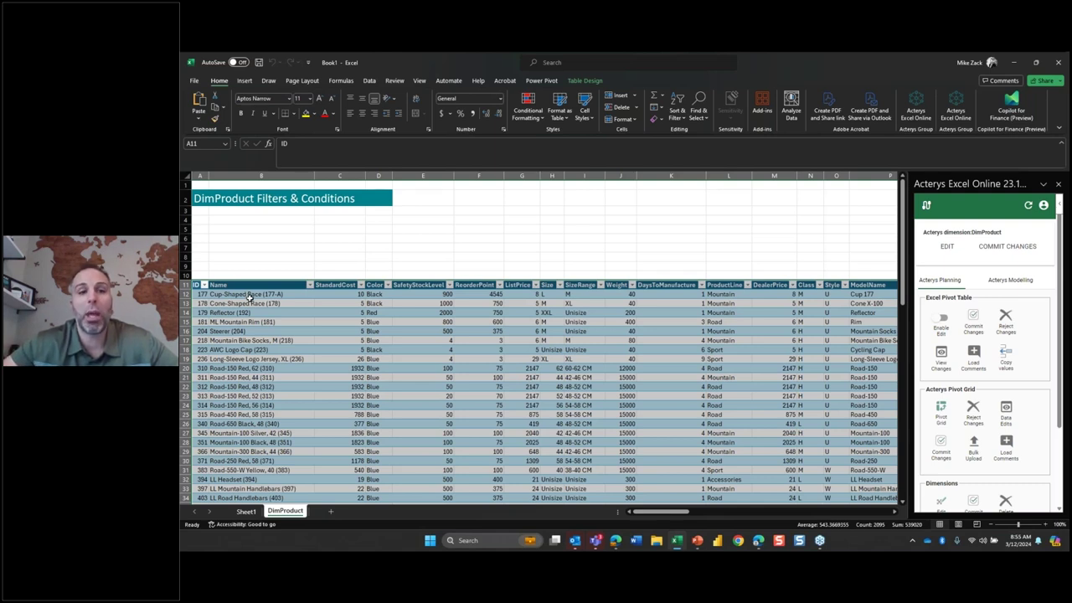
# - Switch to the Power BI Master Data page and set the StandardCost of Cup-Shaped Race (177-A) to 10
pyautogui.click(595, 539)
pyautogui.click(193, 261)
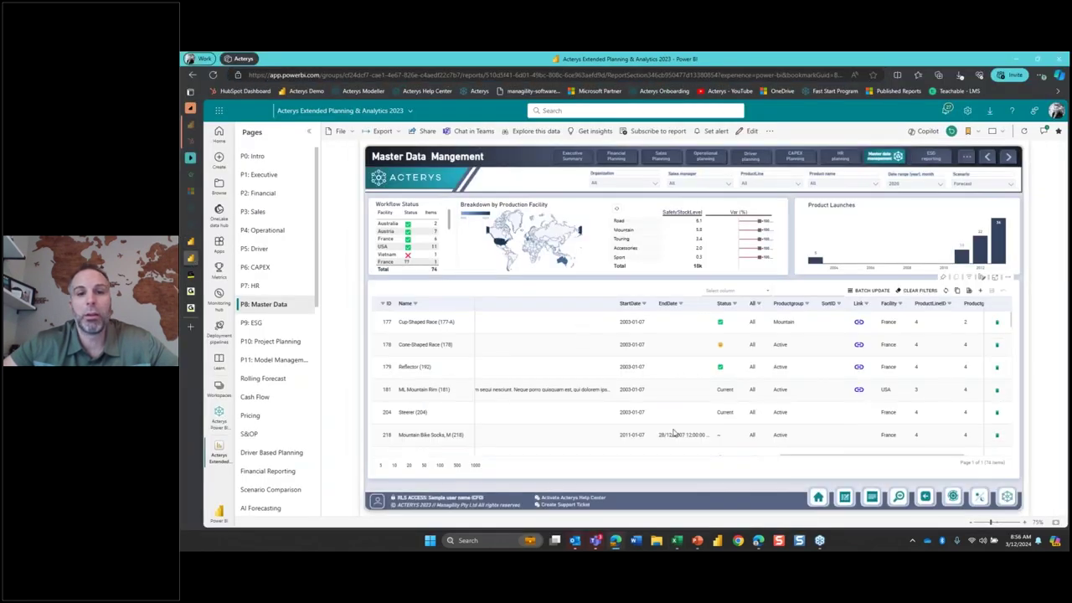
pyautogui.moveTo(825, 459); pyautogui.dragTo(374, 458)
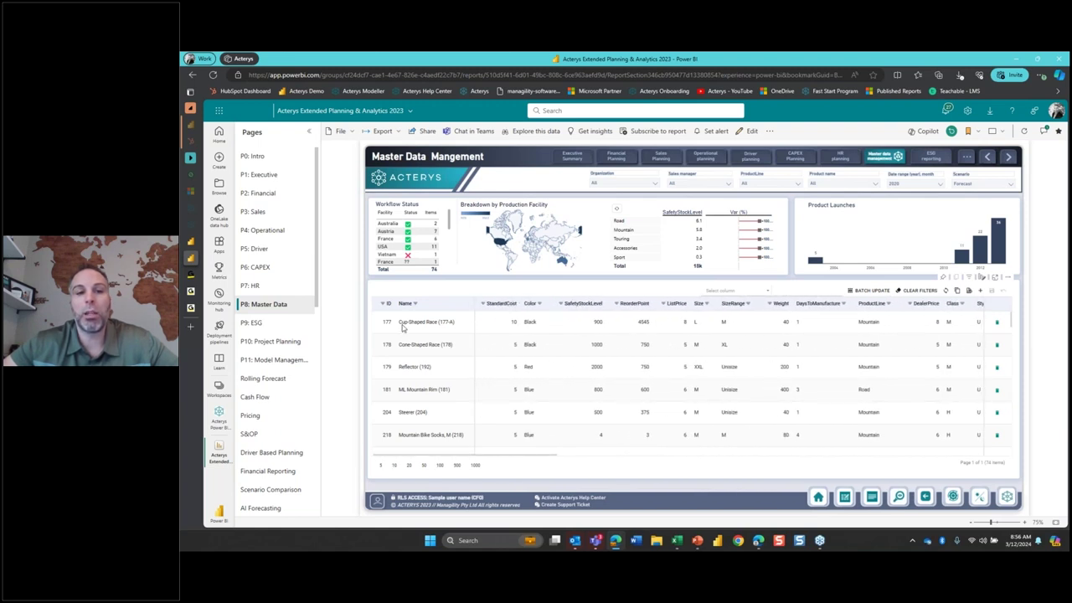
pyautogui.click(512, 322)
pyautogui.write('10')
pyautogui.press('Return')
# - Switch to the Excel workbook and set the StandardCost of Cup-Shaped Race (177-A) to 12 in the DimProduct table
pyautogui.click(677, 540)
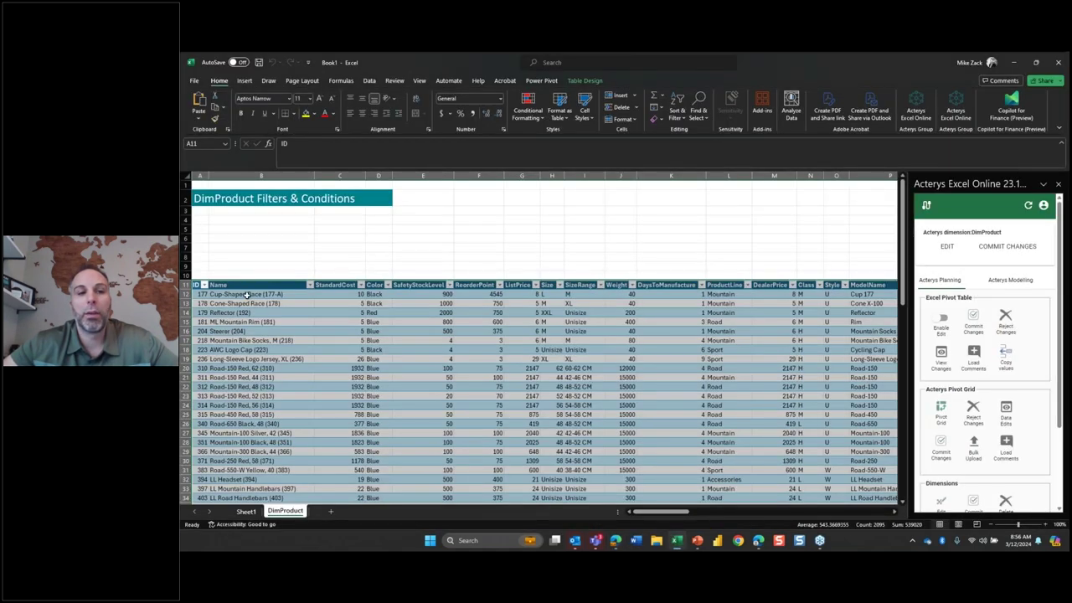
pyautogui.moveTo(246, 295); pyautogui.dragTo(386, 297)
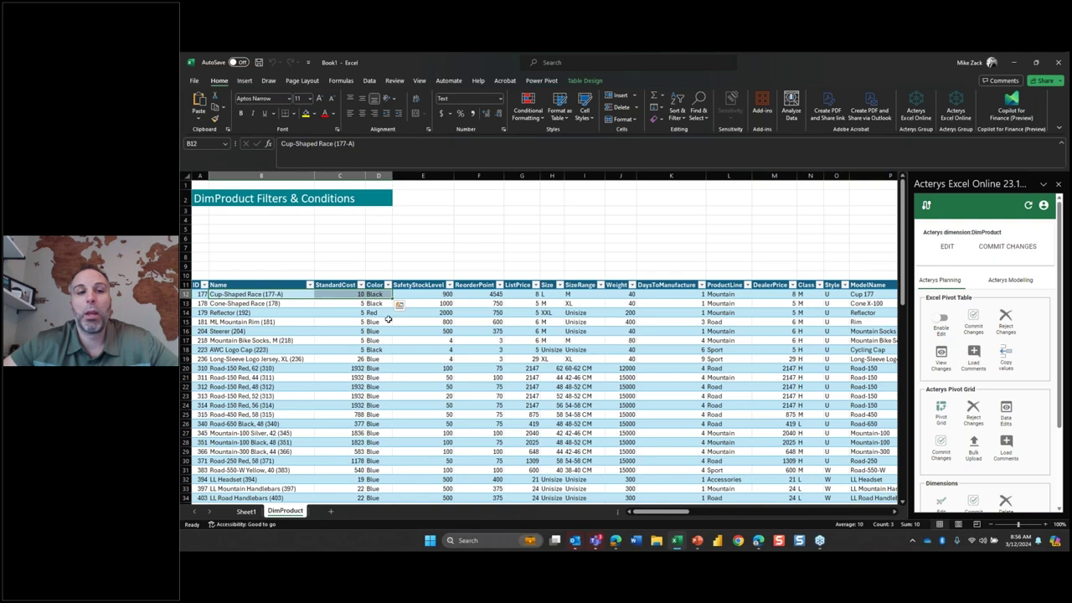
pyautogui.click(388, 321)
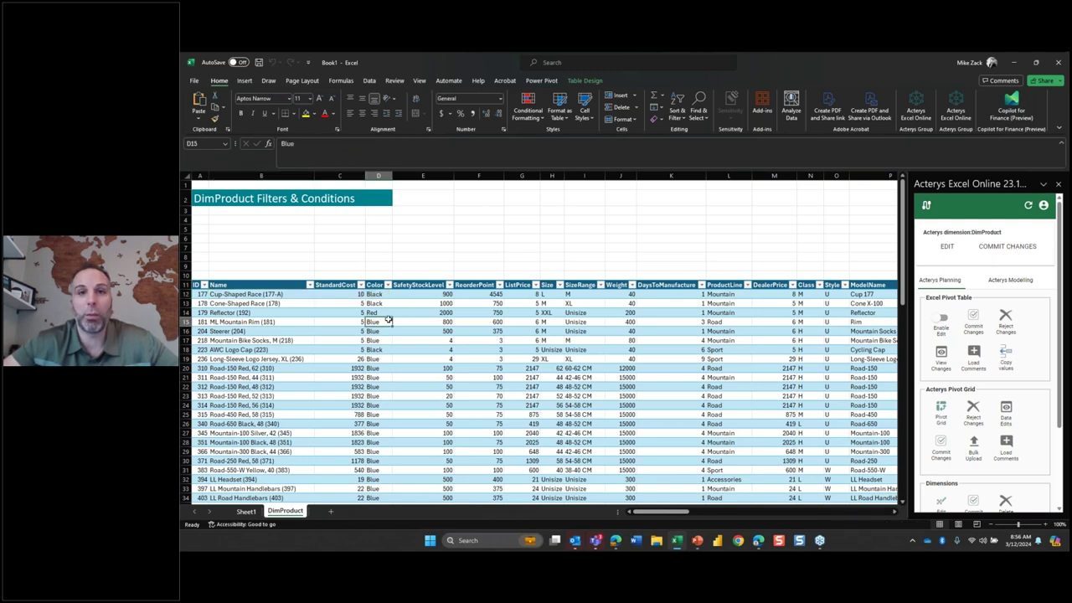
pyautogui.click(348, 294)
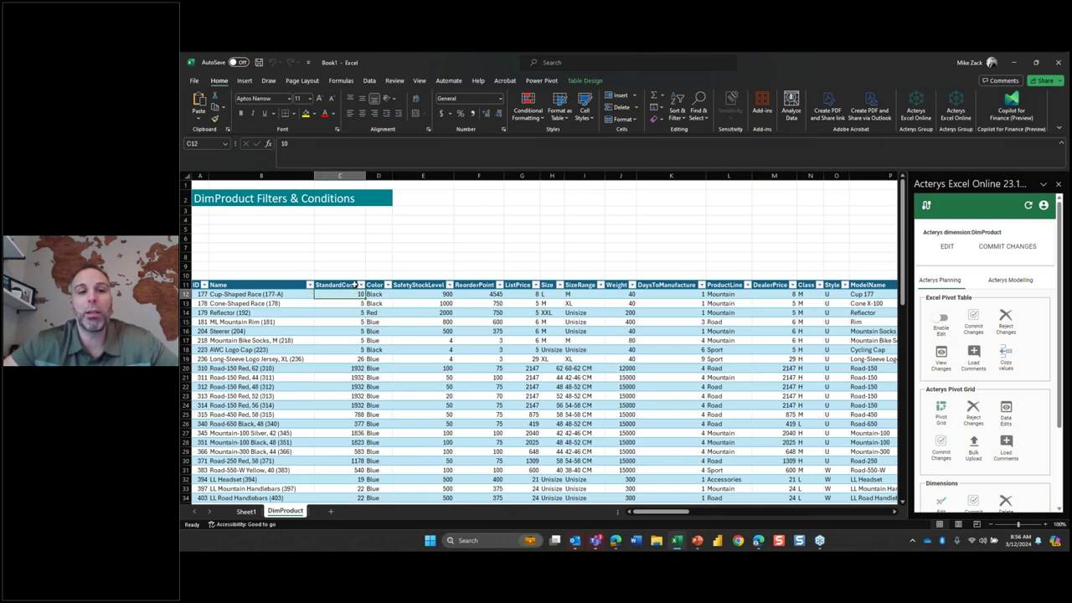
pyautogui.write('12')
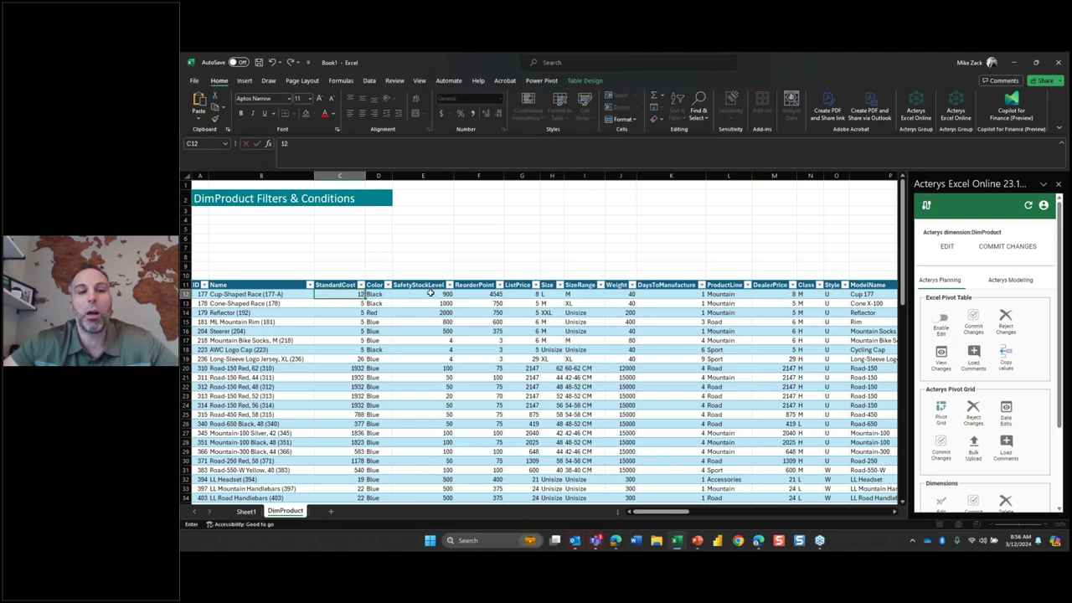
# - Set the SafetyStockLevel of Cup-Shaped Race (177-A) to 1000, its ReorderPoint to 5000 and its ListPrice to 10
pyautogui.click(430, 294)
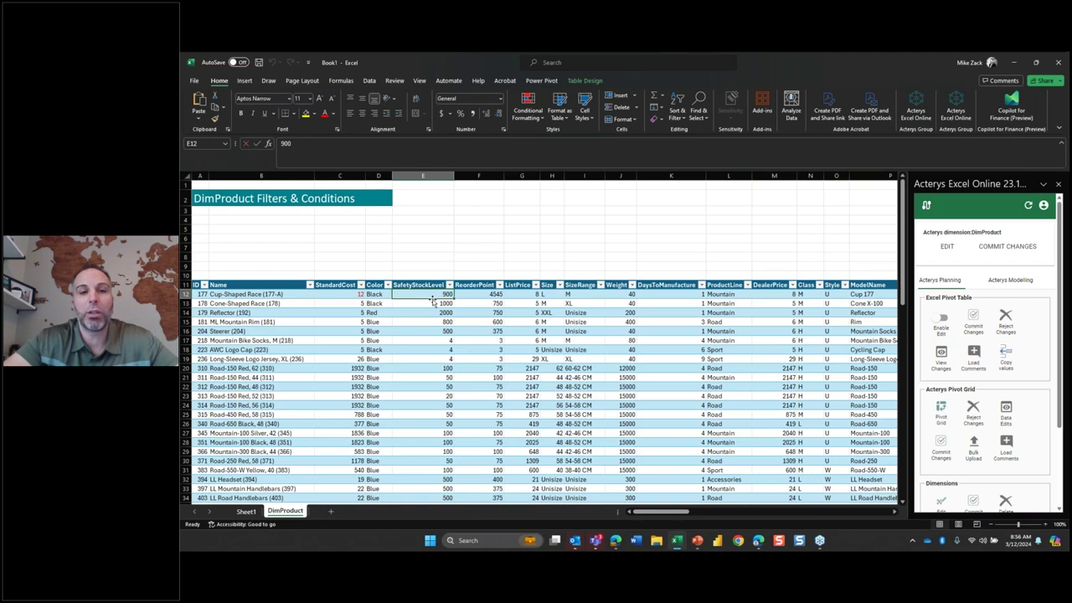
pyautogui.write('1000')
pyautogui.press('Tab')
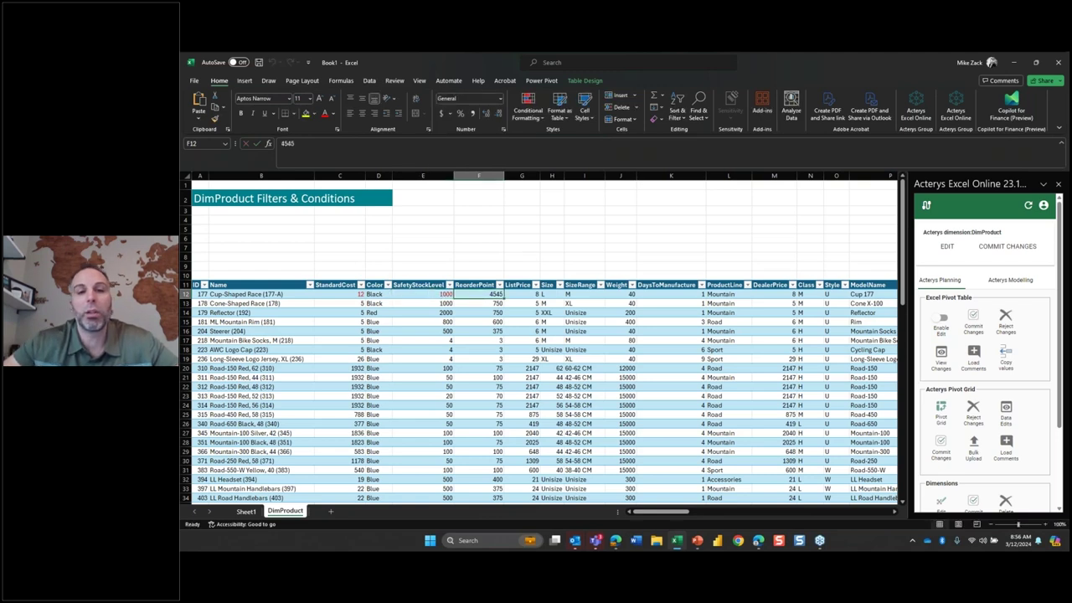
pyautogui.write('50000')
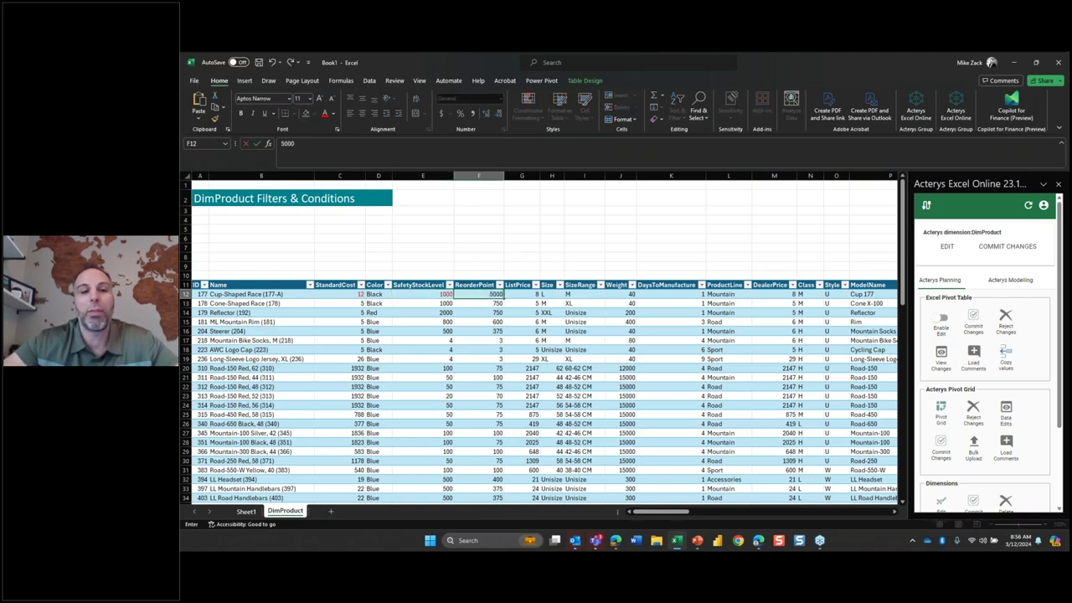
pyautogui.press('Tab')
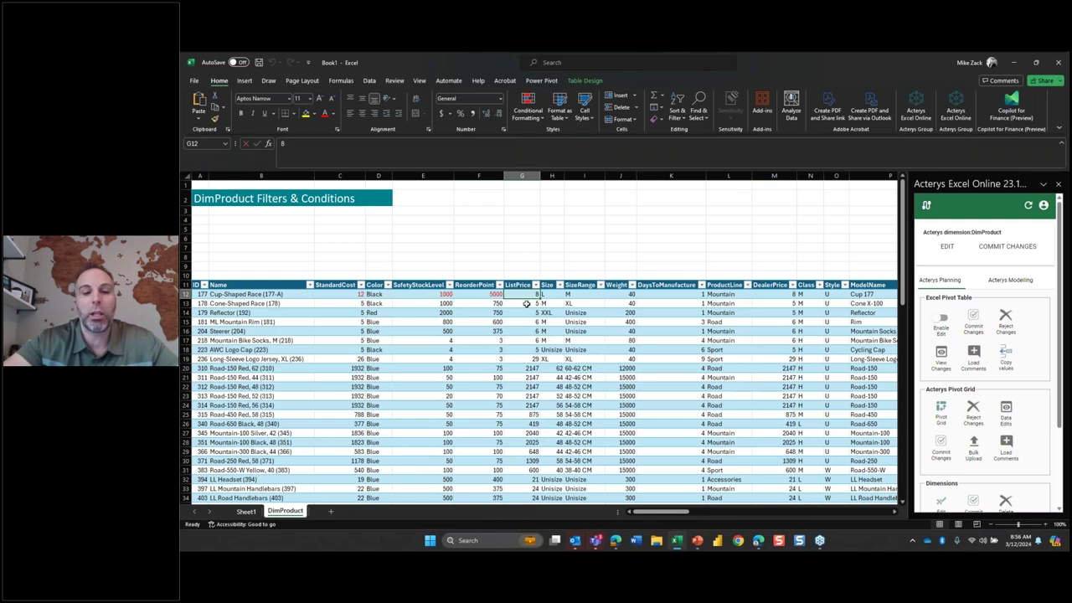
pyautogui.write('10')
pyautogui.click(526, 303)
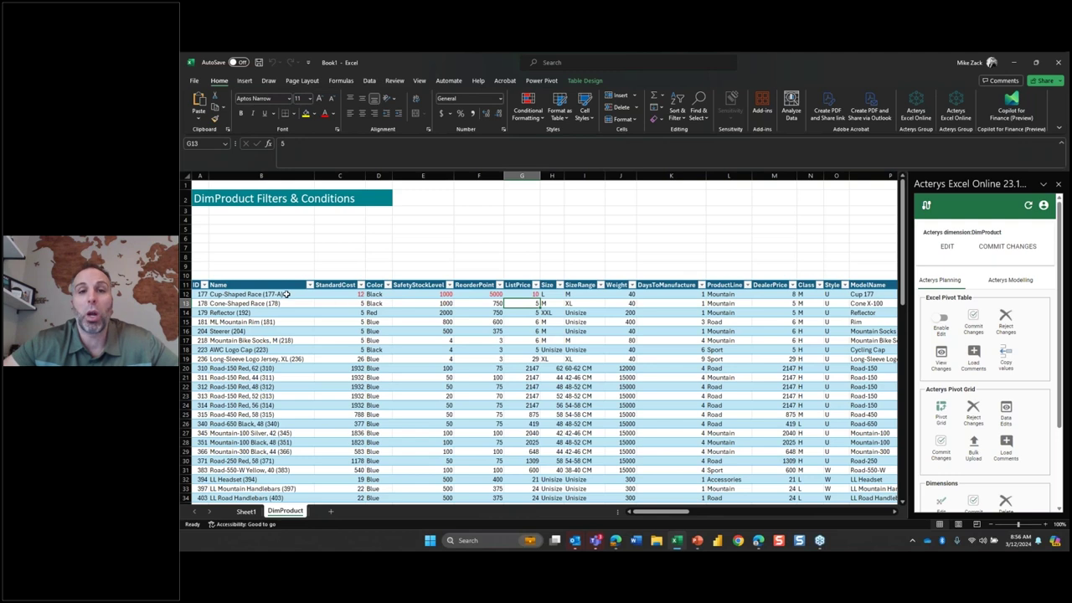
# - Commit the DimProduct dimension edits and check the Cup-Shaped Race (177-A) row on the Power BI Master Data page
pyautogui.click(974, 501)
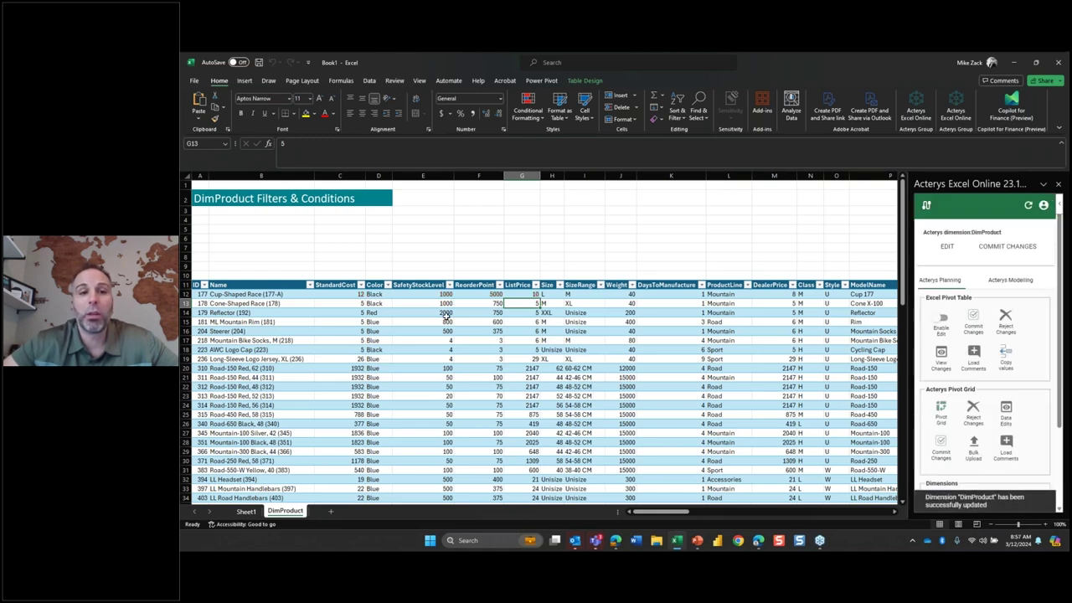
pyautogui.click(277, 295)
pyautogui.moveTo(276, 295); pyautogui.dragTo(498, 295)
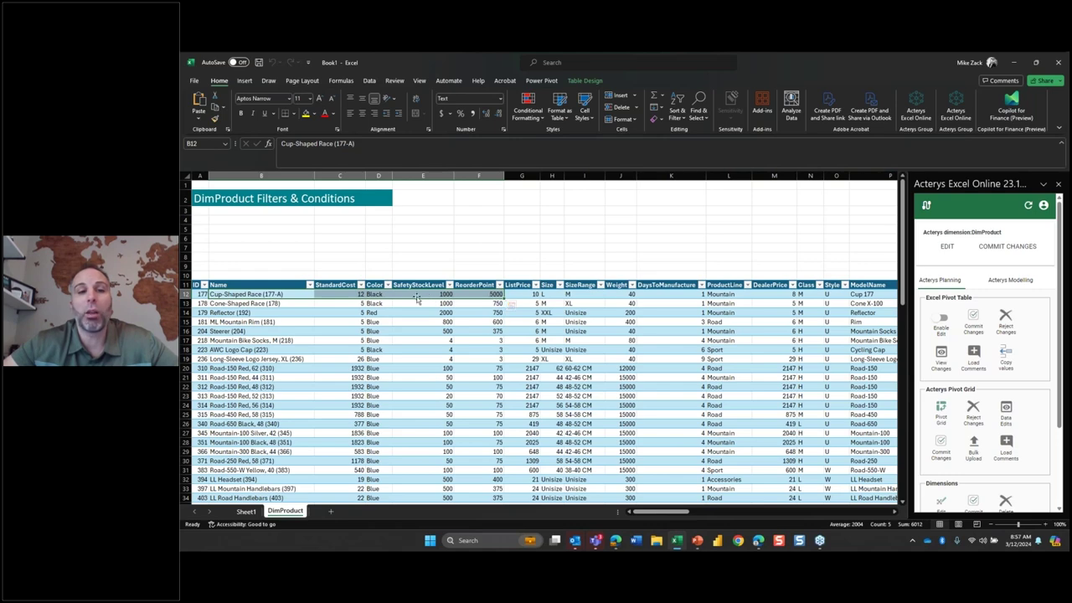
pyautogui.click(615, 541)
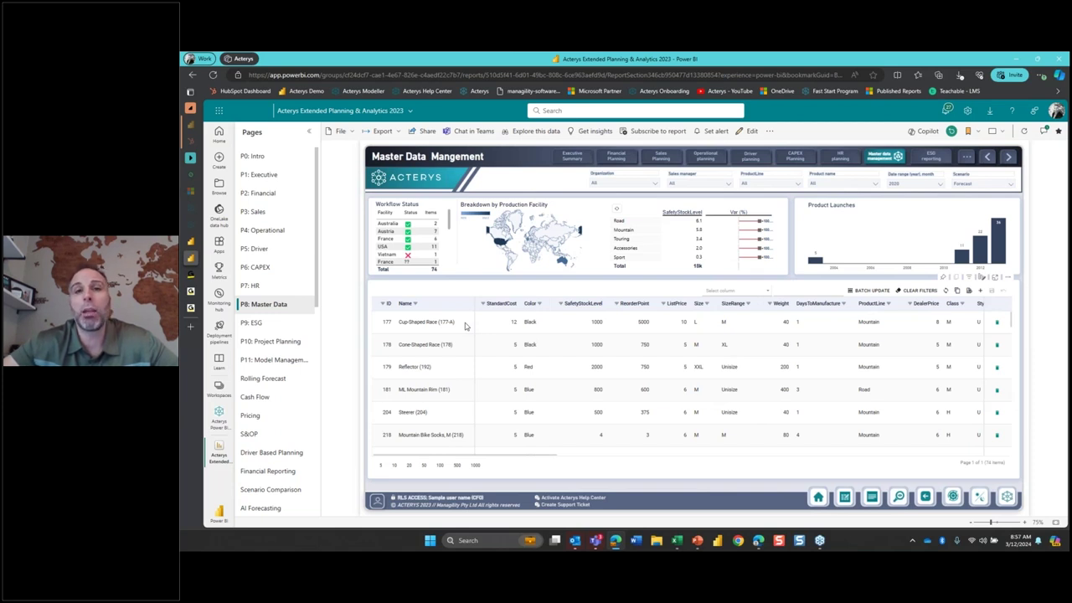
# - Back in Excel, fill the last product row, Road-750 Black, 52 (606), down through the Class column to add a row with ID 607
pyautogui.click(676, 540)
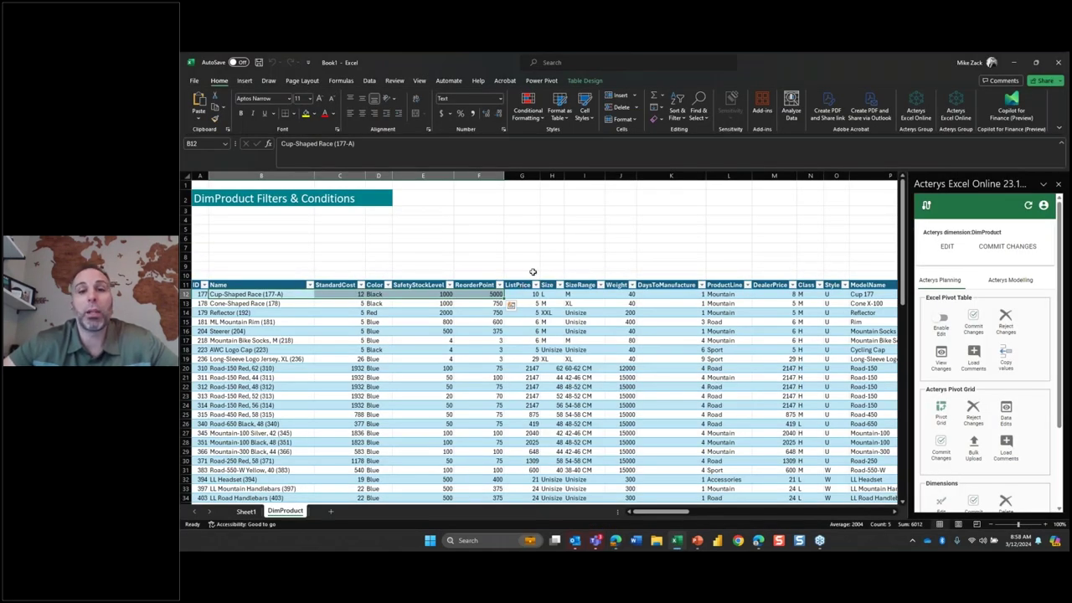
pyautogui.click(268, 305)
pyautogui.scroll(-5, 293, 333)
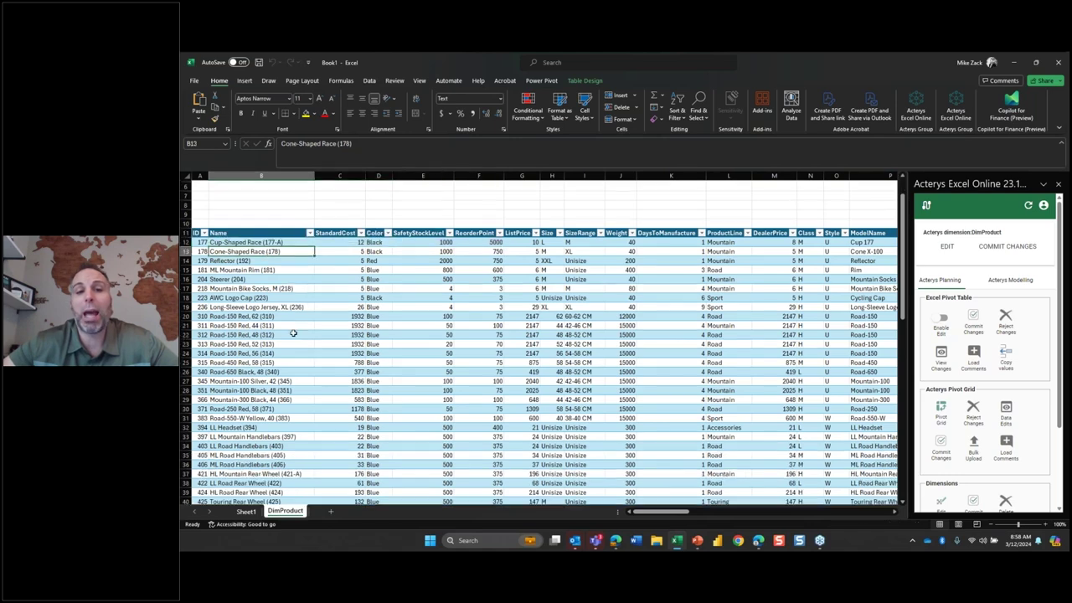
pyautogui.scroll(-15, 292, 333)
pyautogui.scroll(5, 292, 333)
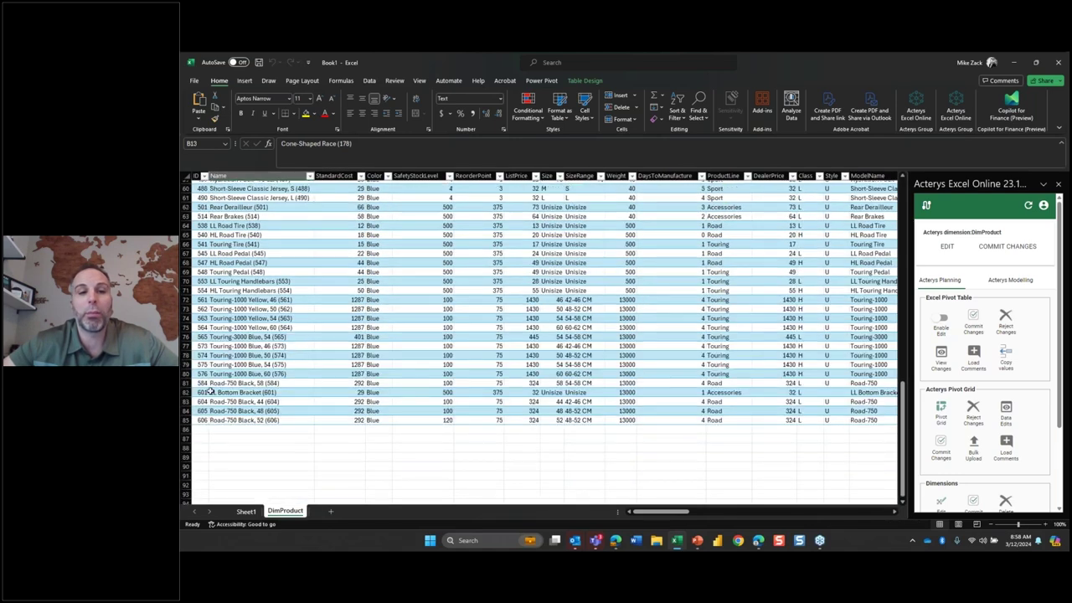
pyautogui.click(186, 420)
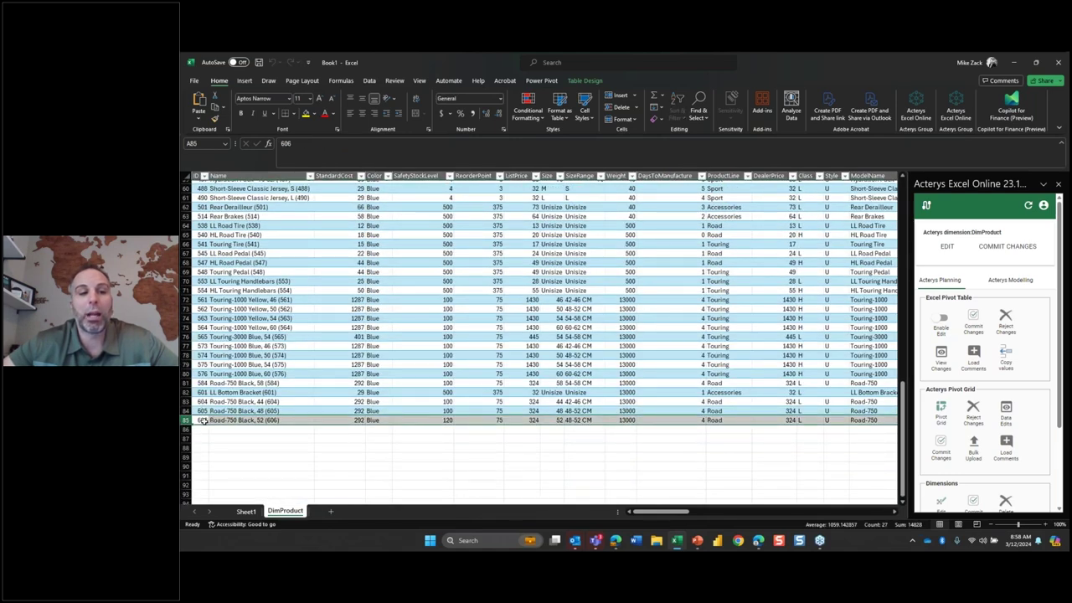
pyautogui.moveTo(203, 420); pyautogui.dragTo(825, 433)
pyautogui.click(756, 467)
pyautogui.moveTo(226, 430); pyautogui.dragTo(821, 430)
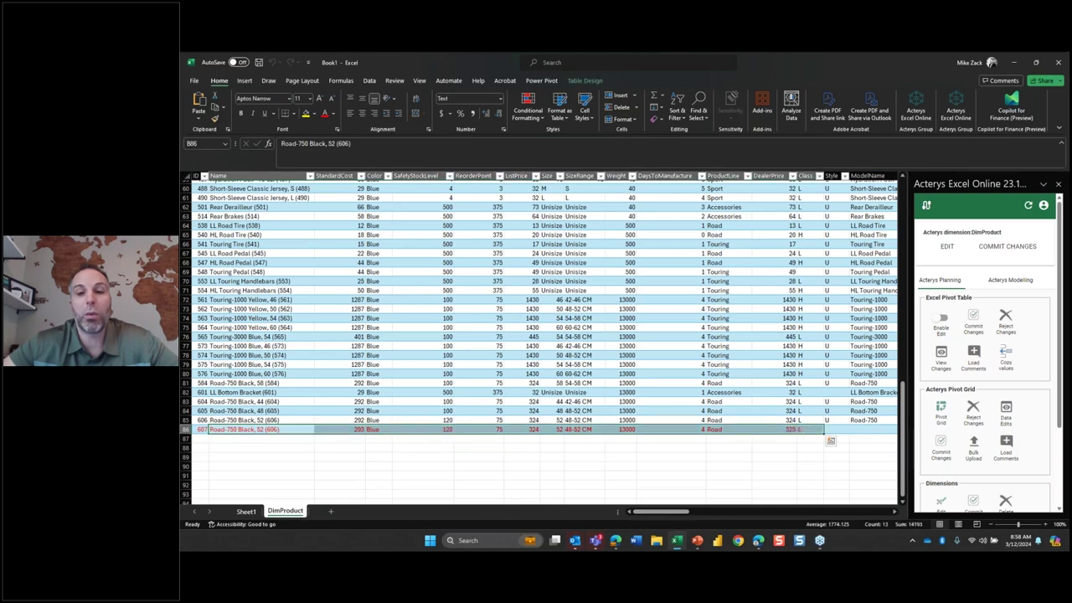
# - Set the Style of the new product row 607 to U
pyautogui.click(834, 429)
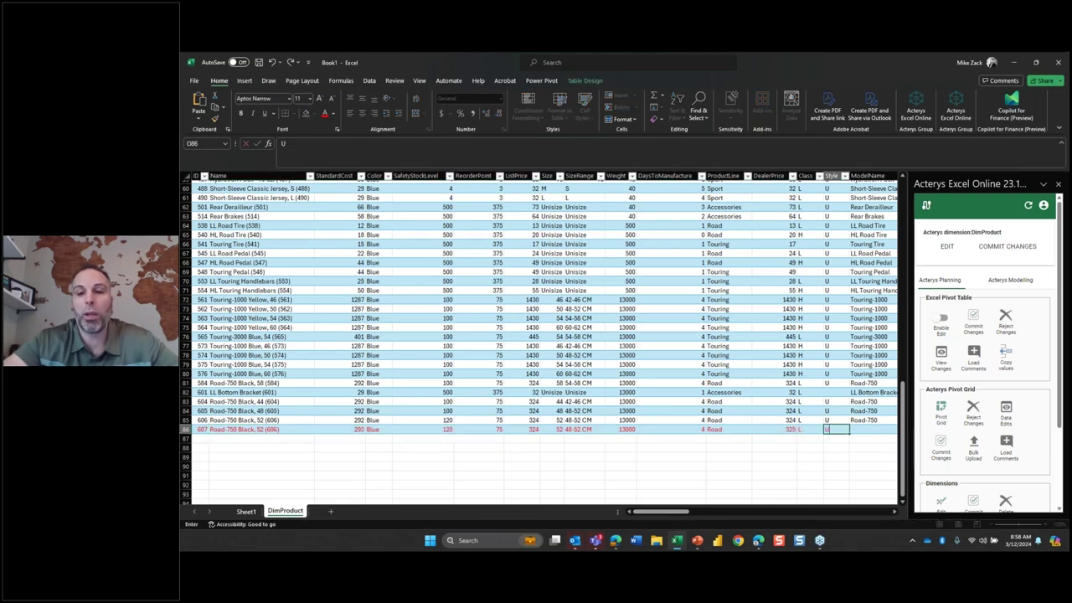
pyautogui.press('Right')
pyautogui.moveTo(680, 506); pyautogui.dragTo(668, 507)
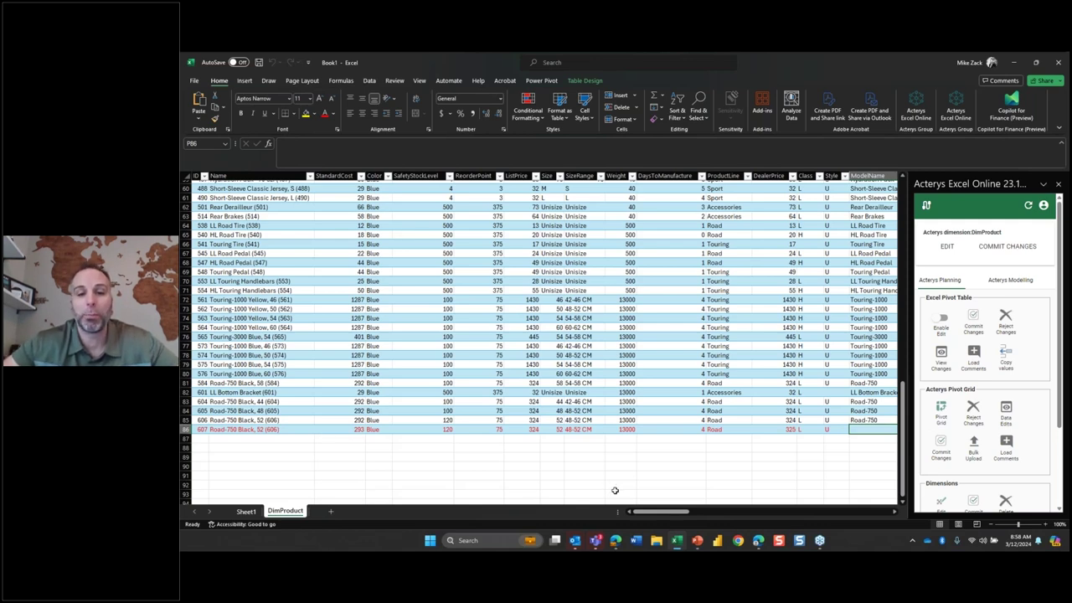
# - Switch to PowerPoint and present slide 17, "The Future: The Acterys Way", replacing the presenter view with the full-screen slide
pyautogui.click(696, 541)
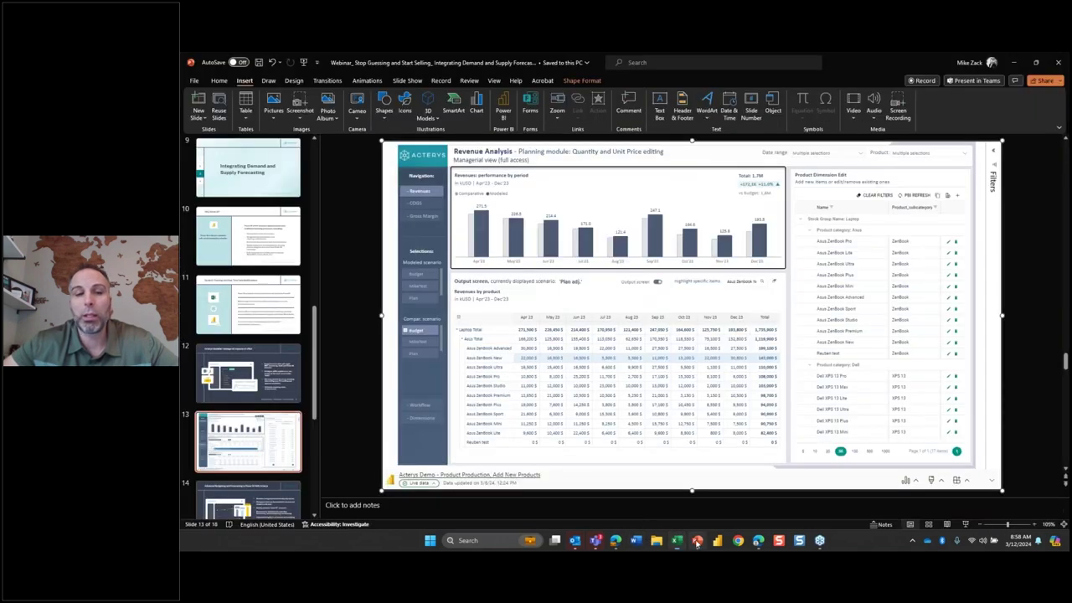
pyautogui.scroll(-3, 297, 387)
pyautogui.click(248, 484)
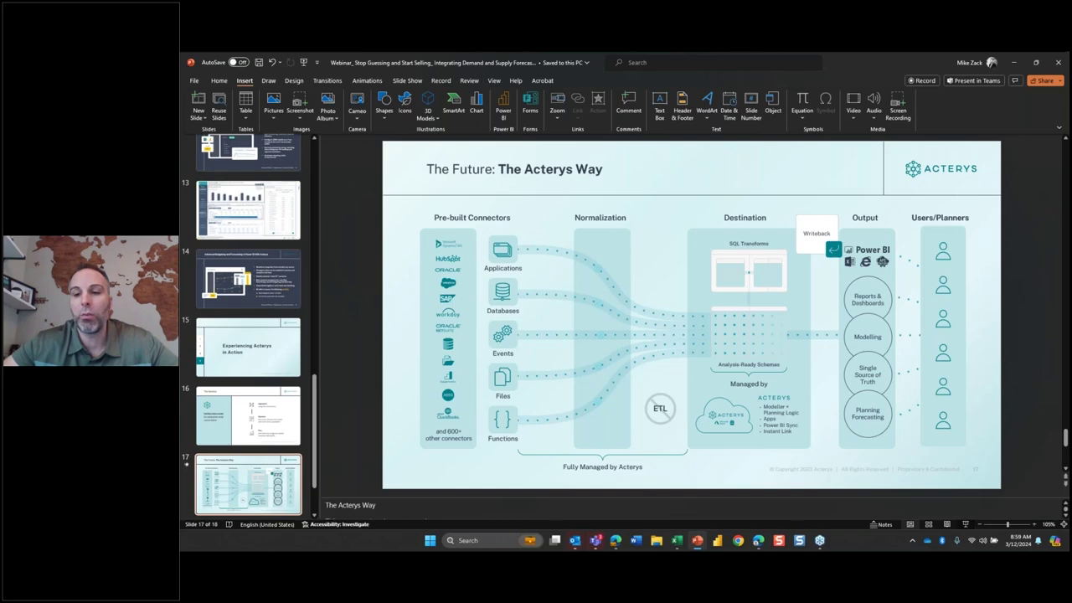
pyautogui.hotkey('shift', 'F5')
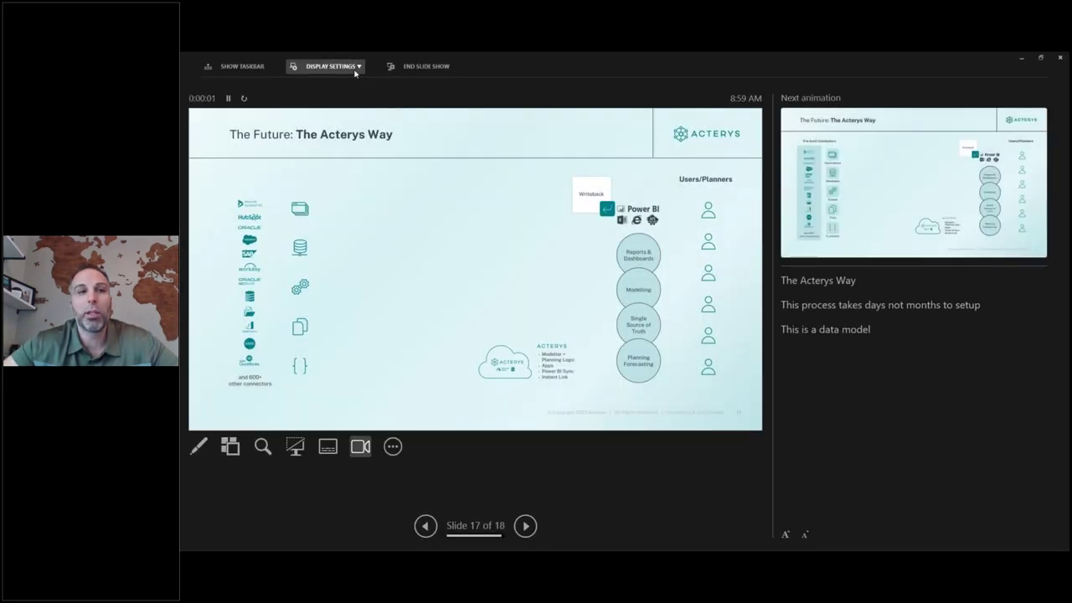
pyautogui.click(355, 66)
pyautogui.click(335, 99)
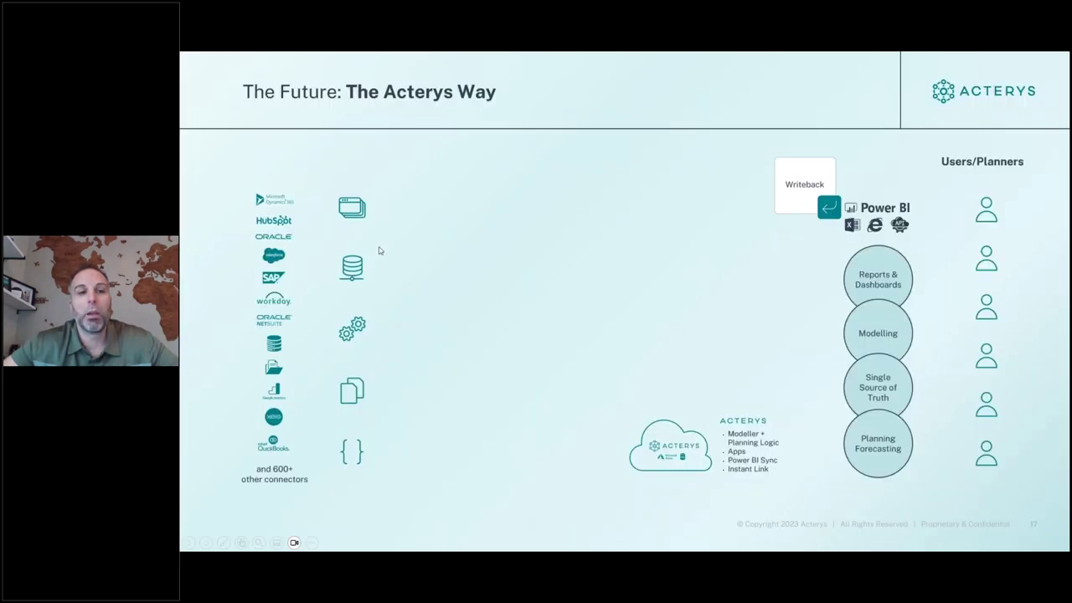